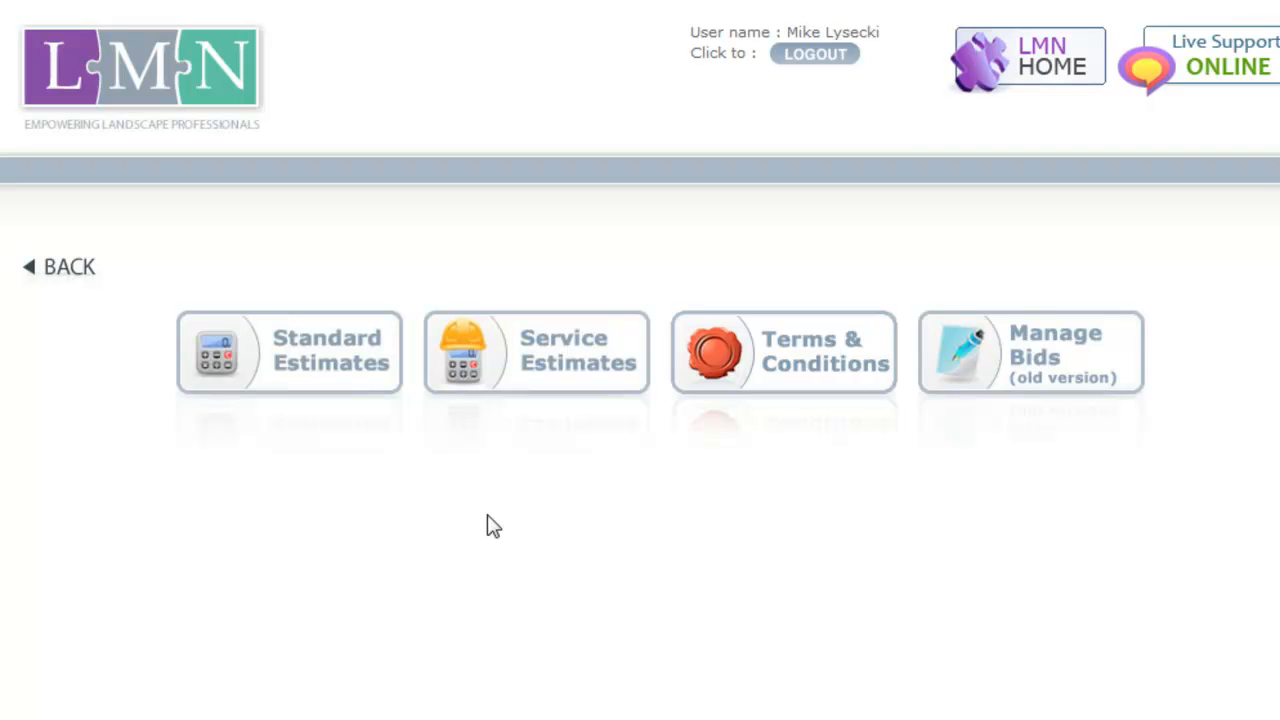
Open the service estimates and save "$1M - Danscaping Sample Budget" as the default budget
{"action": "left_click", "coordinate": [520, 406]}
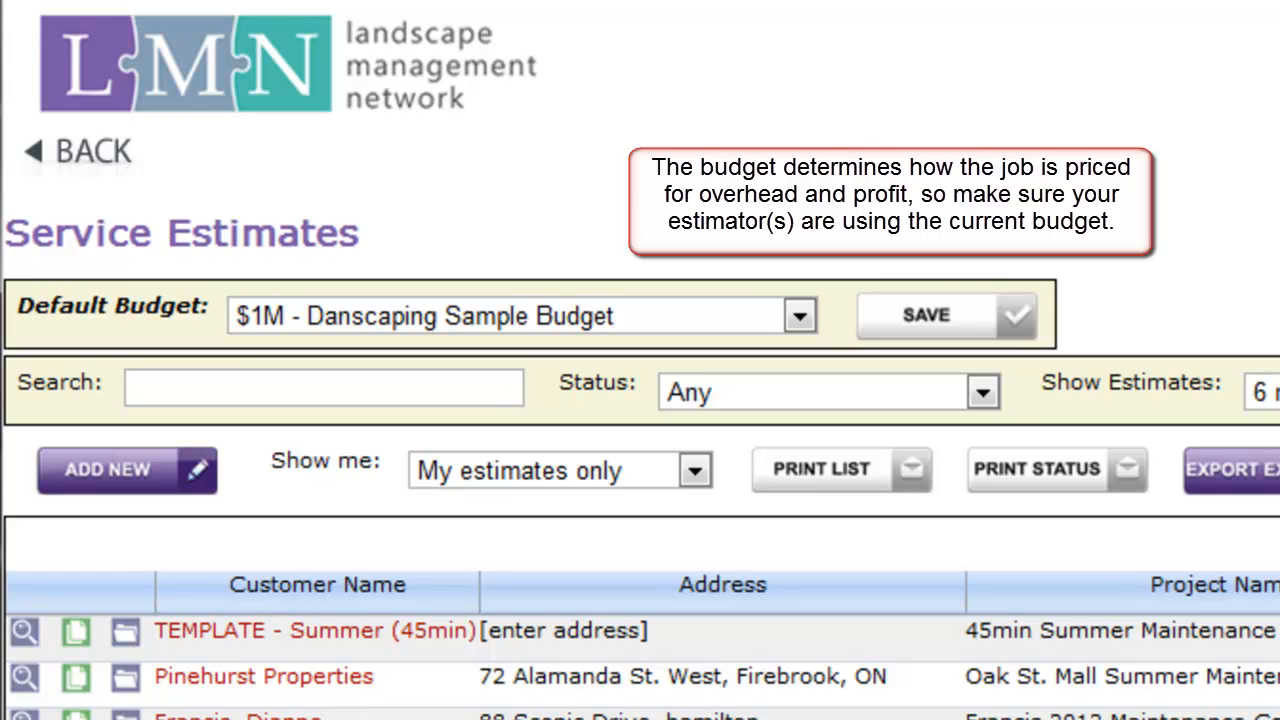
{"action": "left_click", "coordinate": [810, 317]}
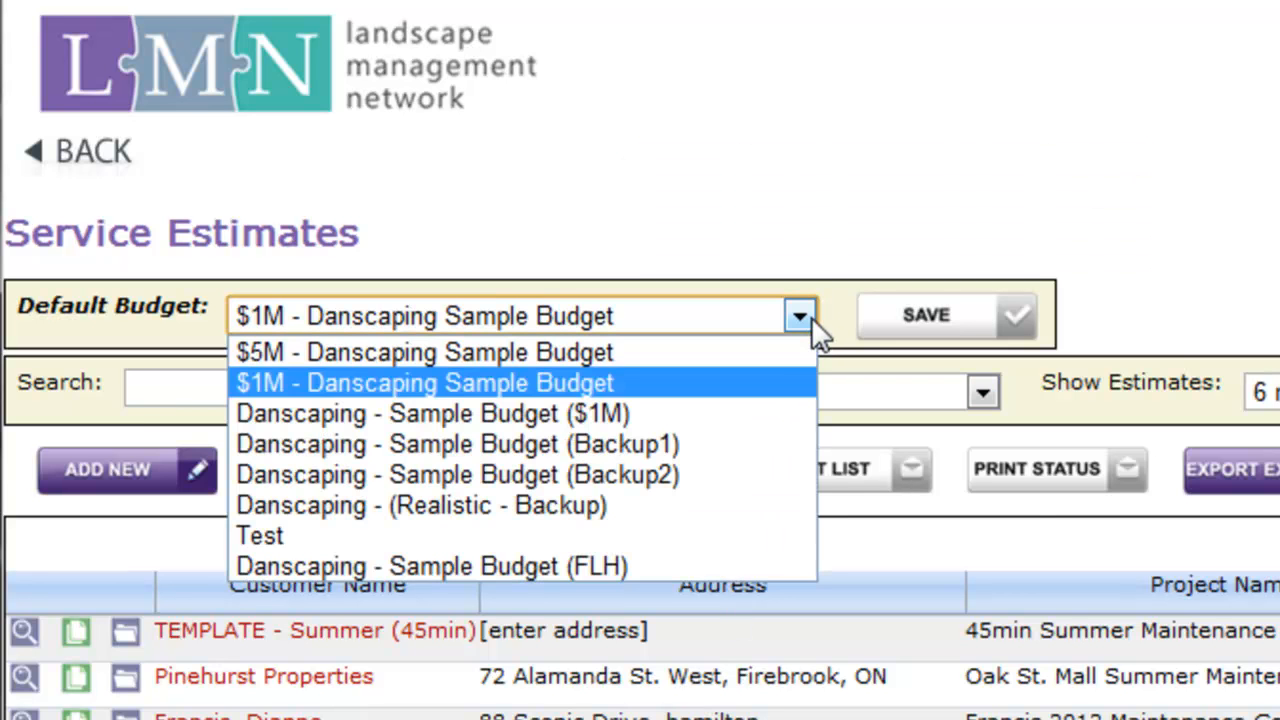
{"action": "left_click", "coordinate": [725, 386]}
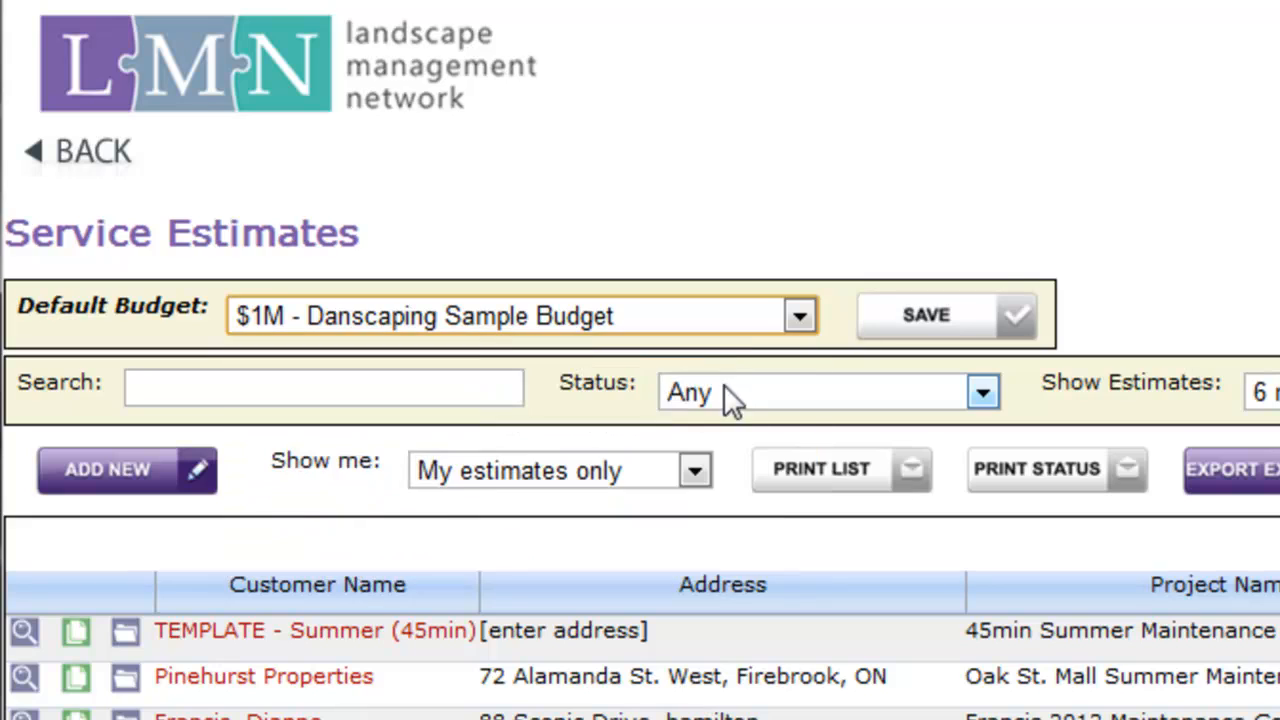
{"action": "left_click", "coordinate": [925, 322]}
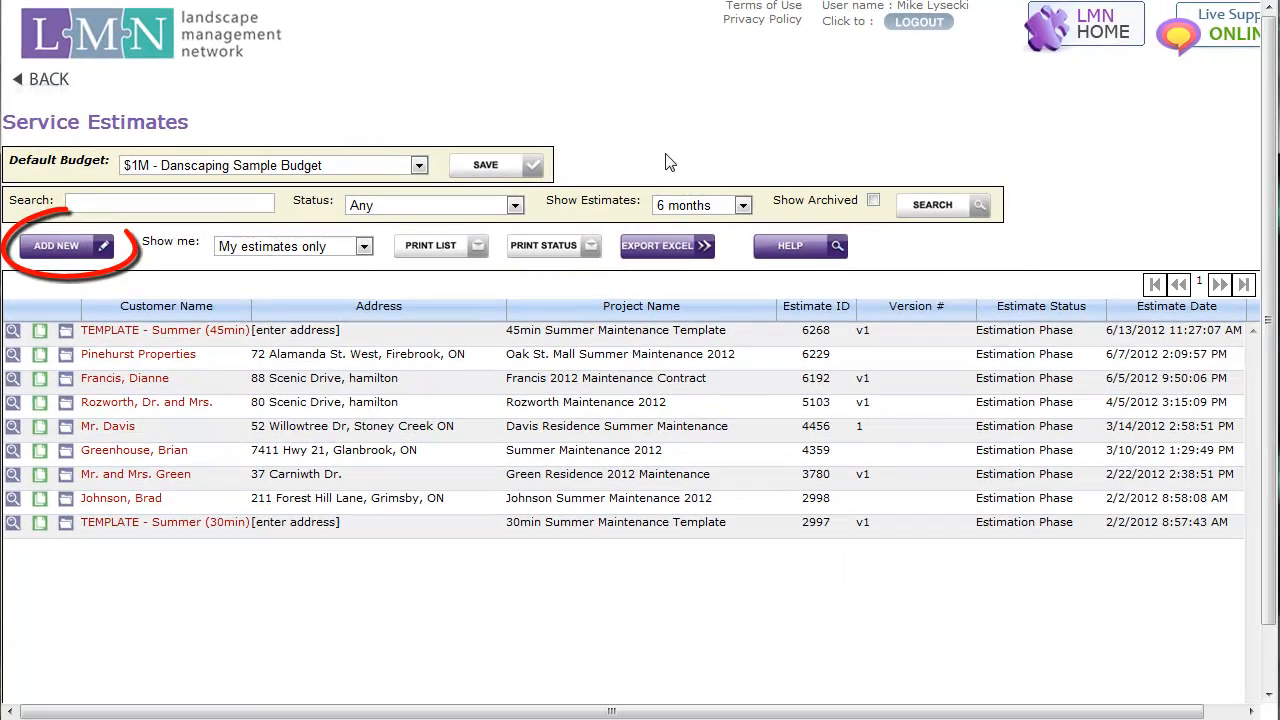
Start a new service estimate with the client's name and a project name made of the client's surname plus "Residence - Summer 2012"
{"action": "left_click", "coordinate": [99, 249]}
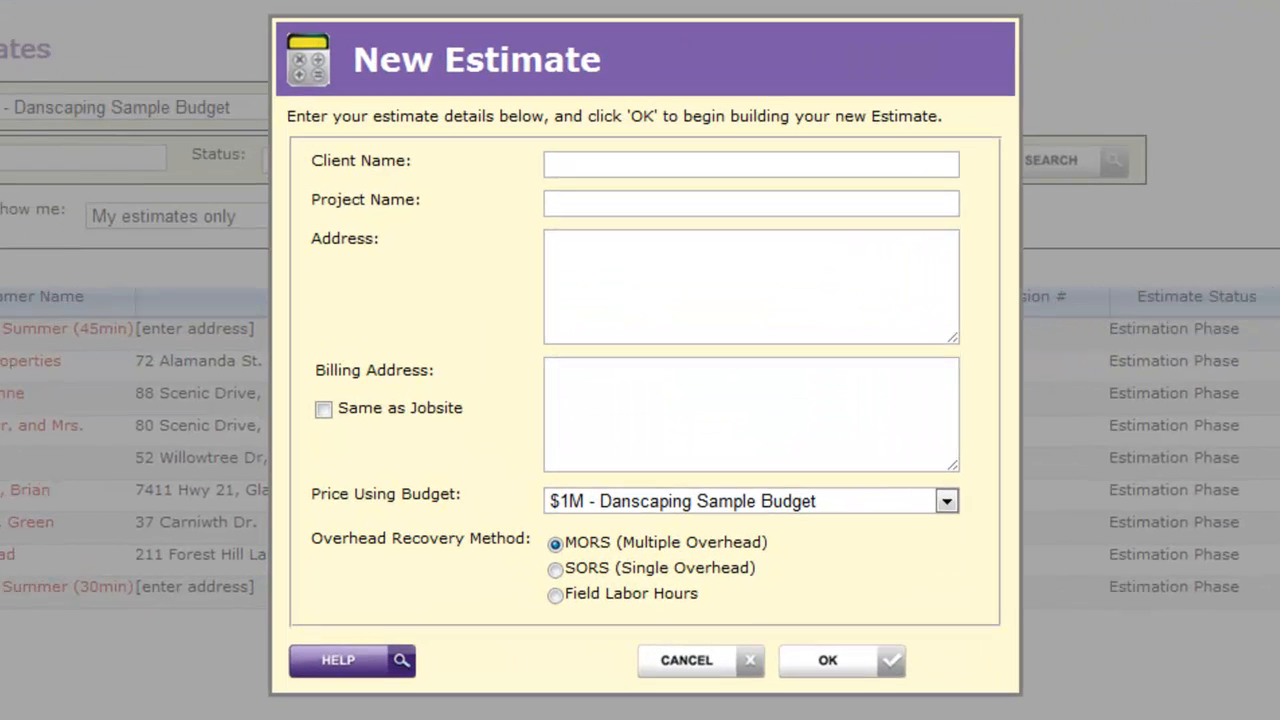
{"action": "left_click", "coordinate": [610, 164]}
{"action": "key", "text": "Tab"}
{"action": "type", "text": "Summers Residence - Summer 2012"}
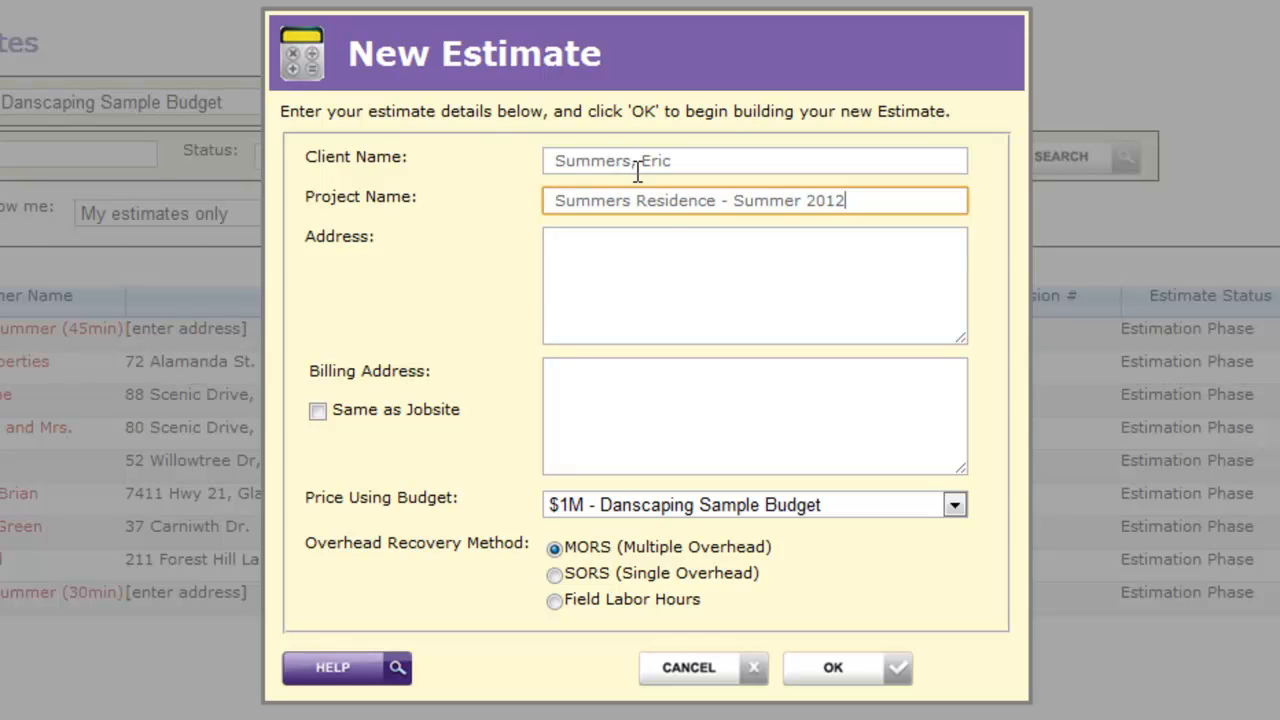
Fill in the client's jobsite address and set the billing address to be the same as the jobsite
{"action": "left_click", "coordinate": [648, 237]}
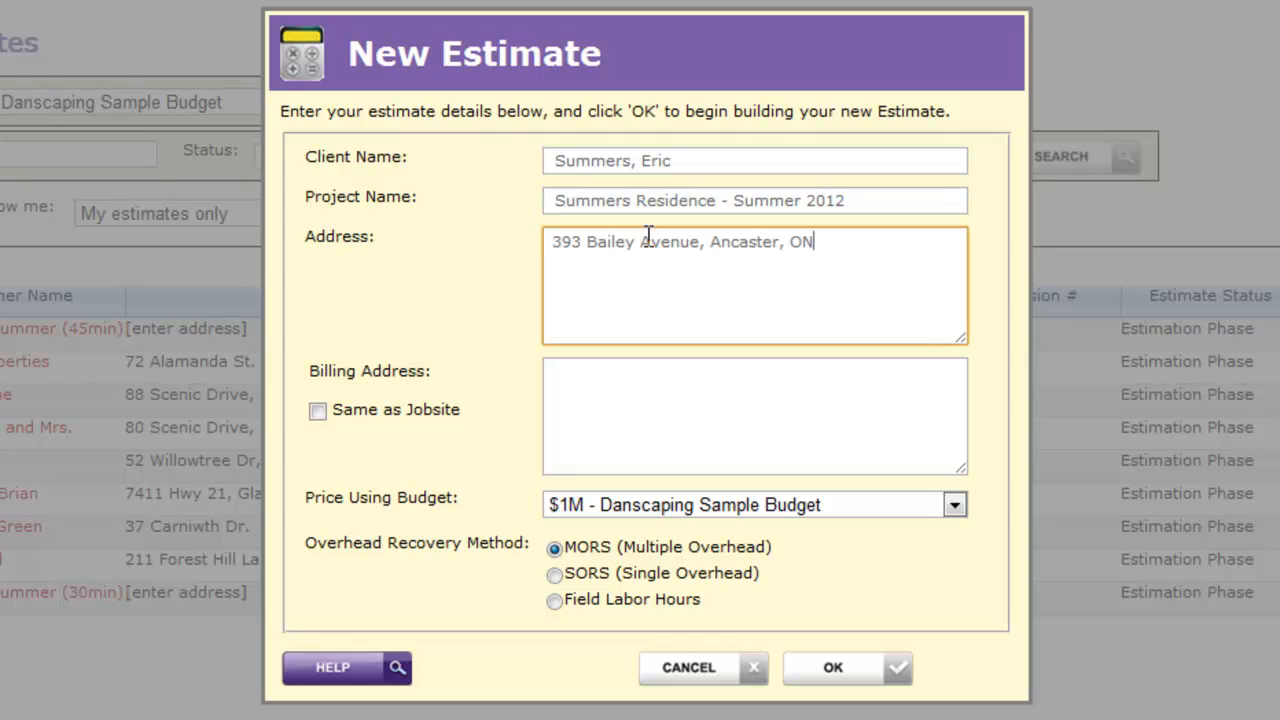
{"action": "left_click", "coordinate": [740, 396]}
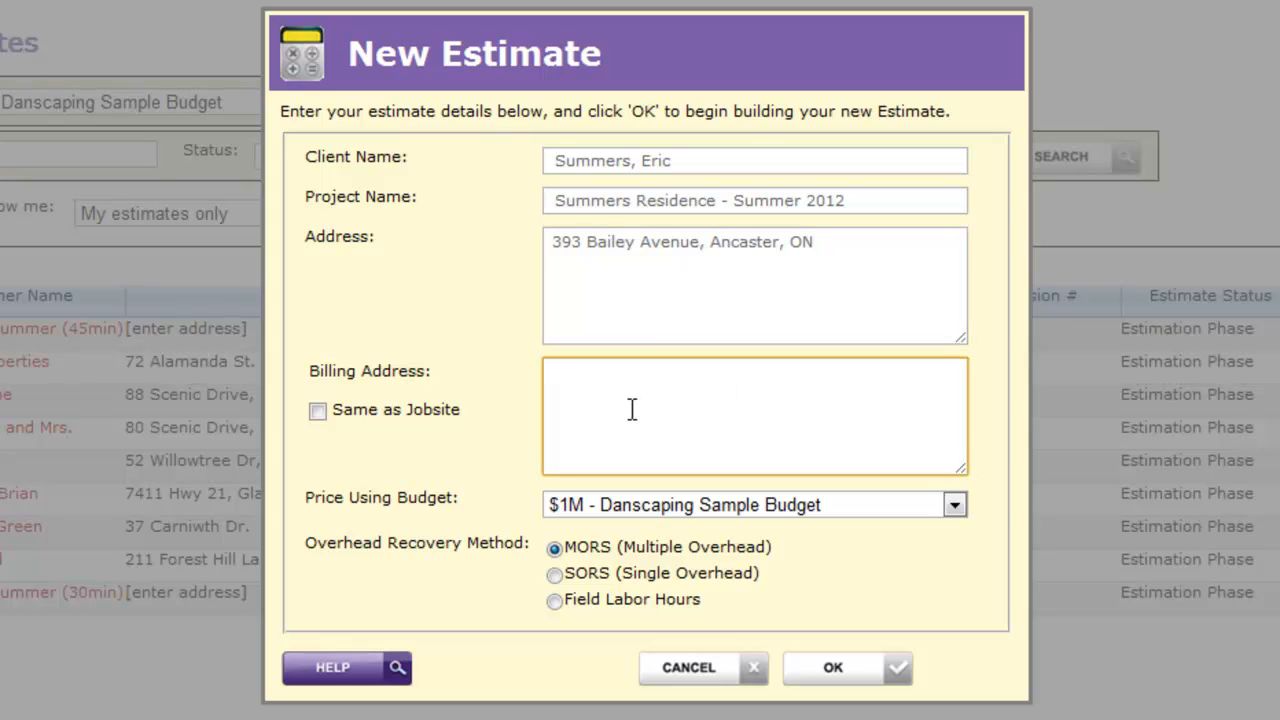
{"action": "left_click", "coordinate": [317, 413]}
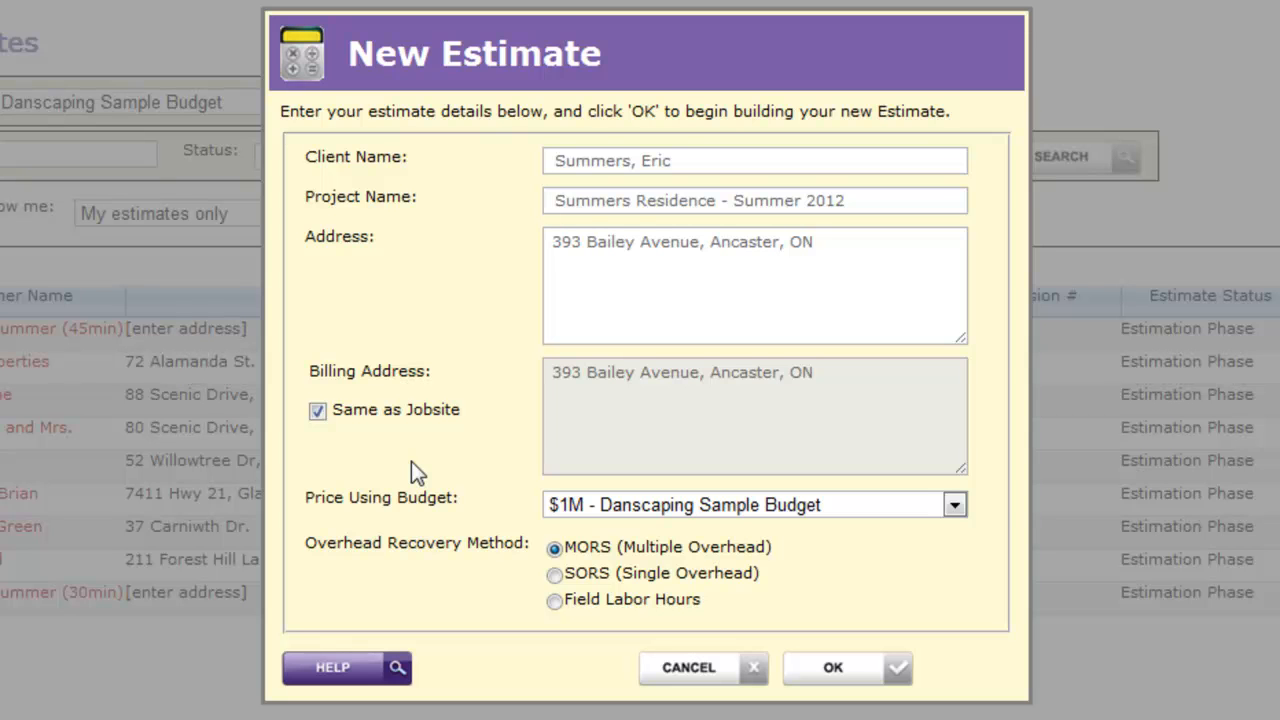
Create the estimate priced with "$1M - Danscaping Sample Budget" and the MORS (Multiple Overhead) recovery method
{"action": "left_click", "coordinate": [955, 507]}
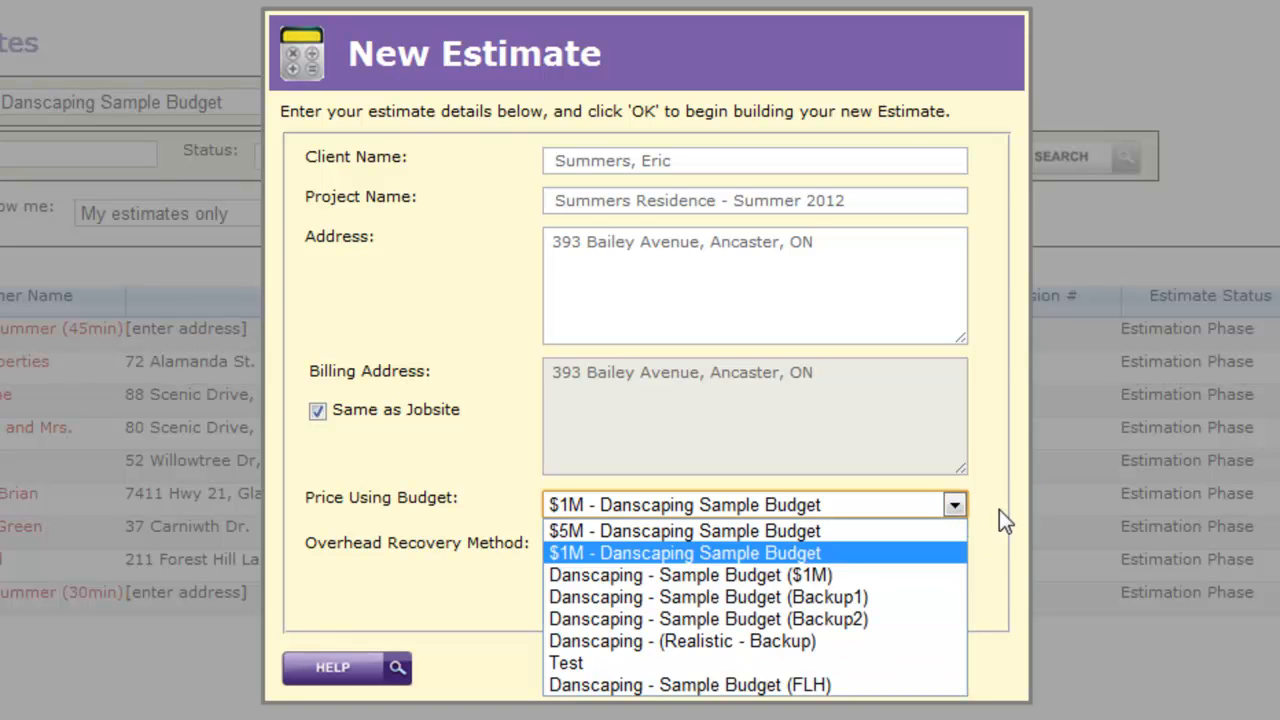
{"action": "left_click", "coordinate": [999, 509]}
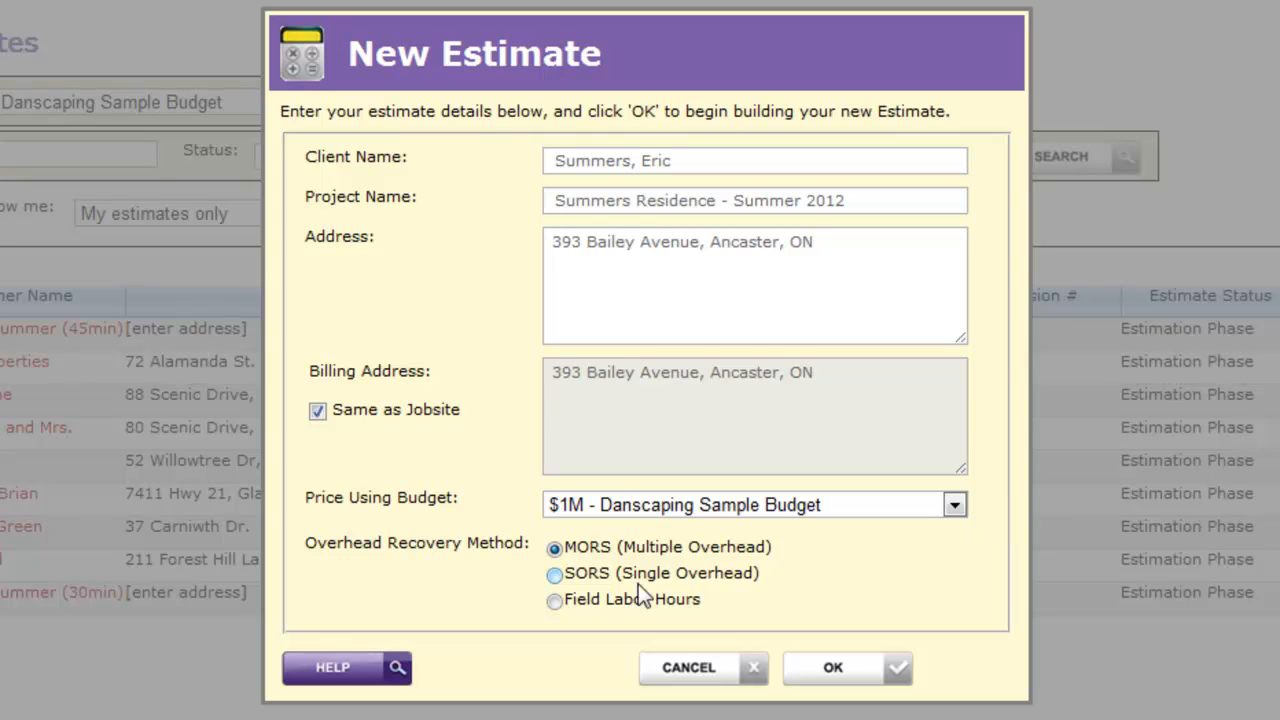
{"action": "left_click", "coordinate": [555, 601]}
{"action": "left_click", "coordinate": [555, 548]}
{"action": "left_click", "coordinate": [876, 670]}
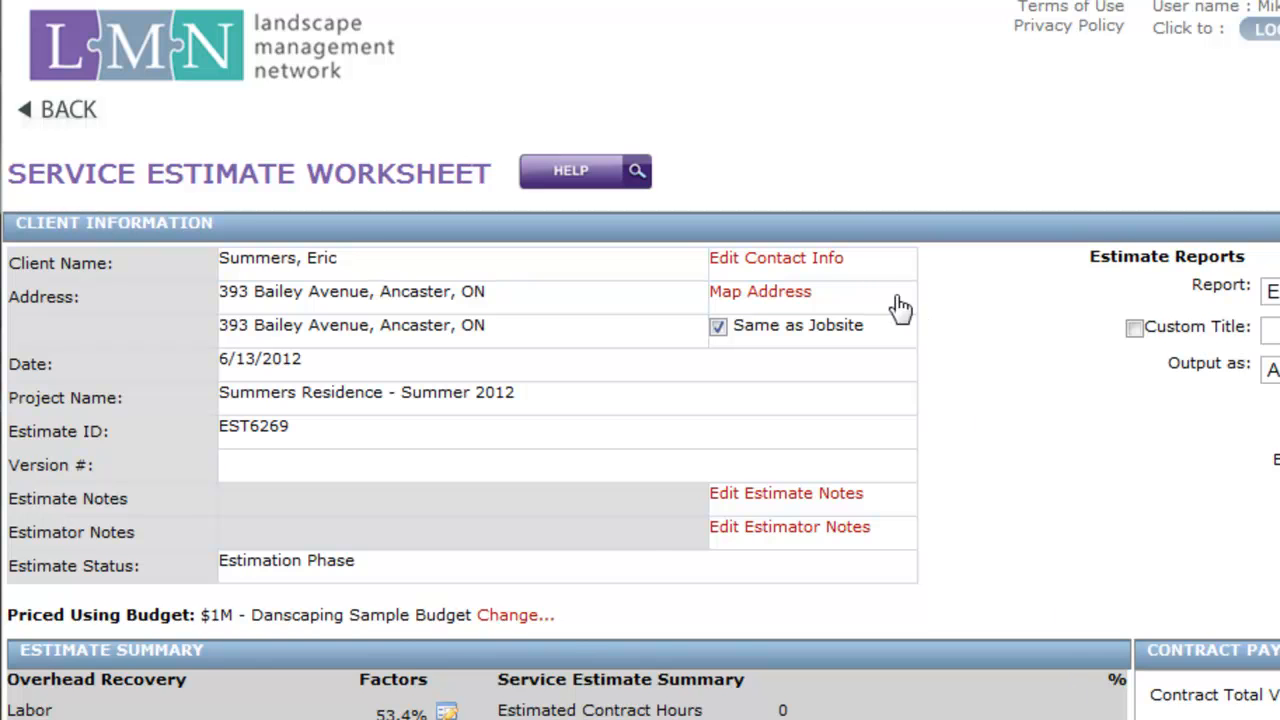
Add two phone numbers to the client's contact information, leaving the email empty
{"action": "left_click", "coordinate": [836, 259]}
{"action": "left_click", "coordinate": [841, 459]}
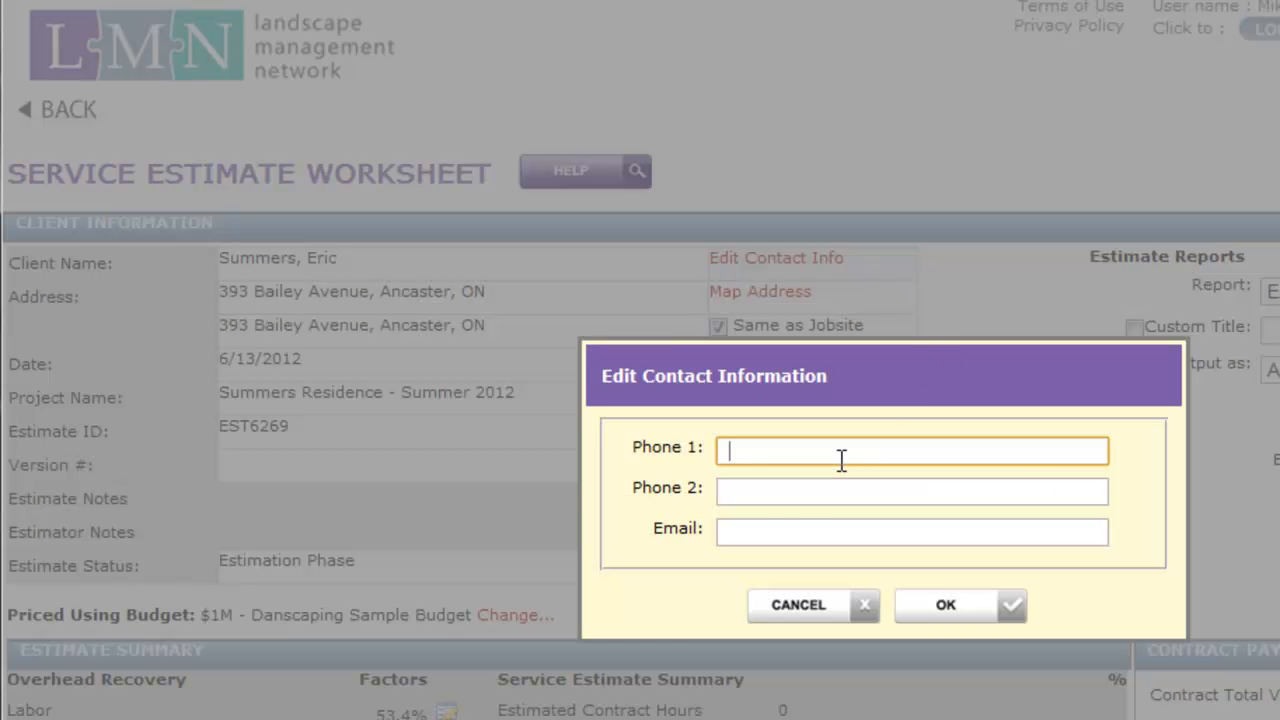
{"action": "type", "text": "9055554848"}
{"action": "key", "text": "Tab"}
{"action": "type", "text": "9055558585"}
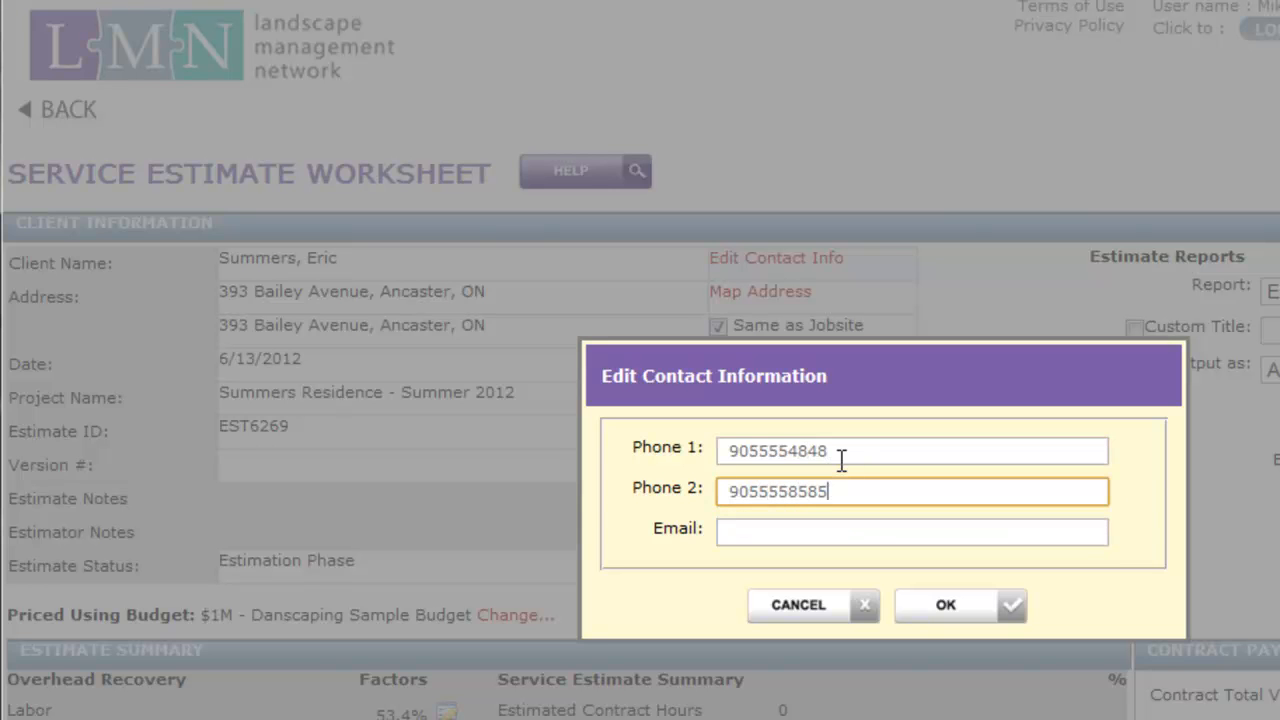
{"action": "key", "text": "Tab"}
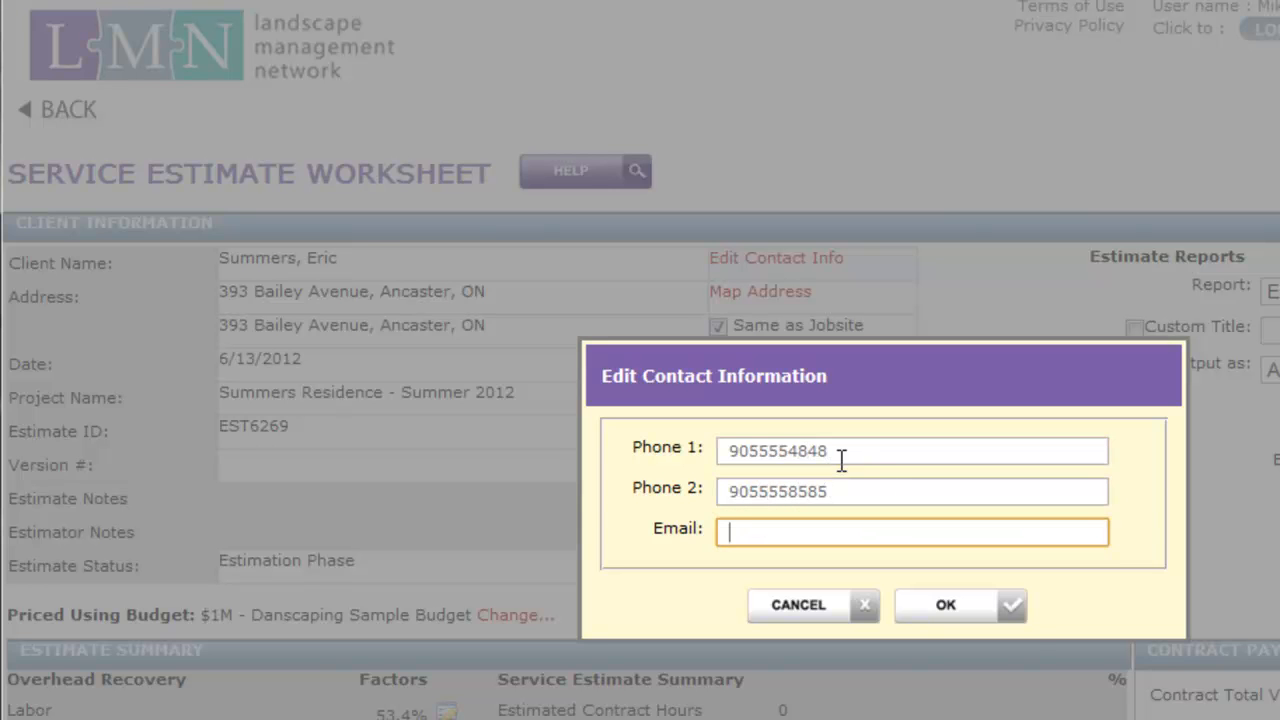
{"action": "left_click", "coordinate": [1008, 608]}
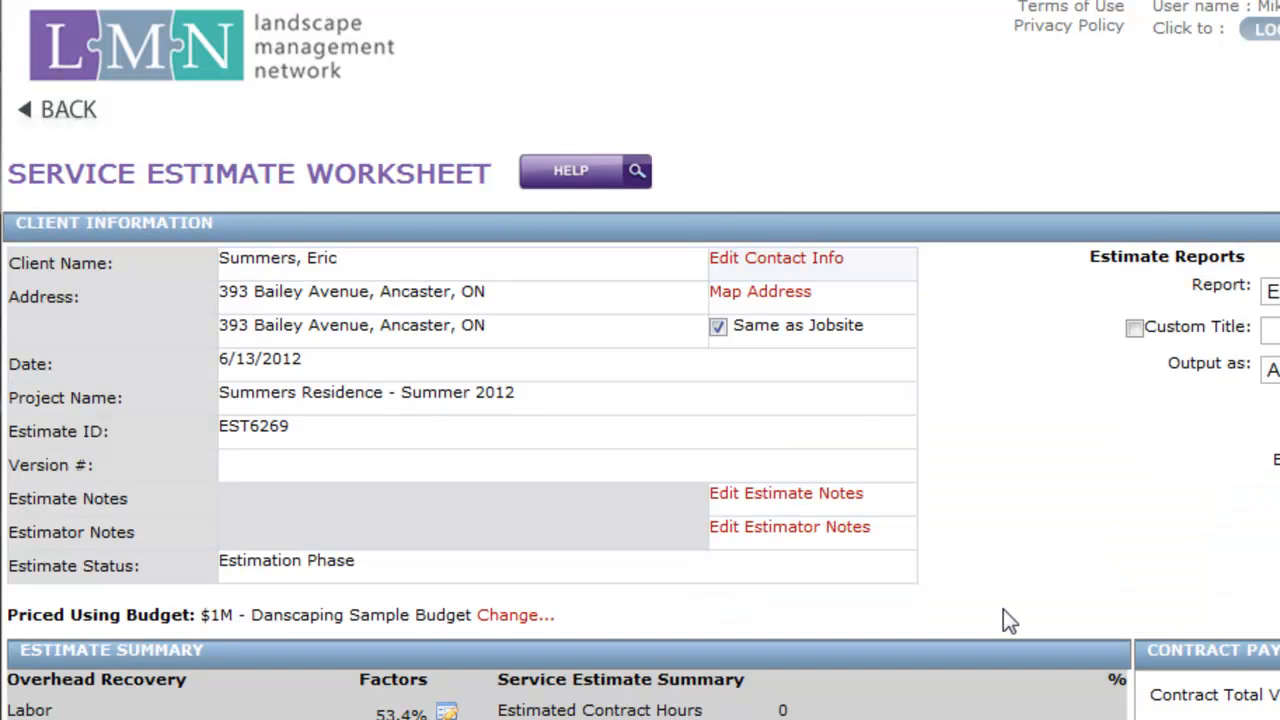
Map the jobsite address in Google Maps and request driving directions to it, showing the current location
{"action": "left_click", "coordinate": [774, 296]}
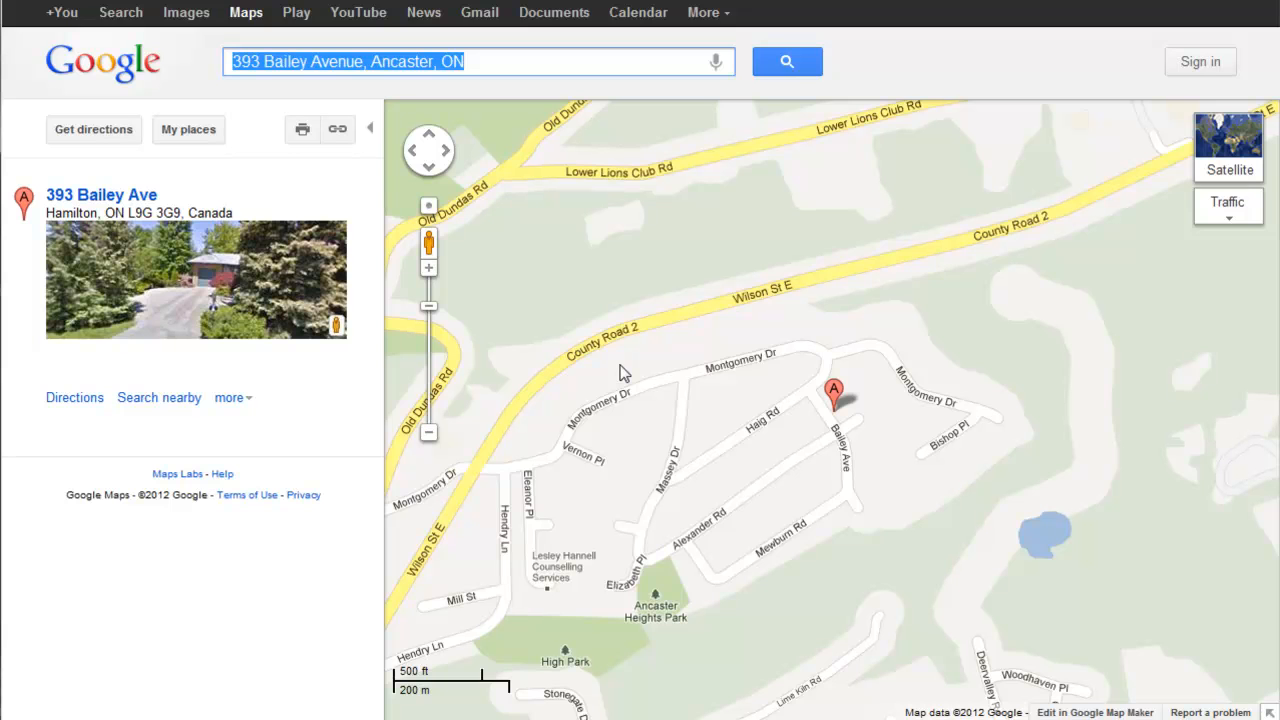
{"action": "left_click", "coordinate": [431, 208]}
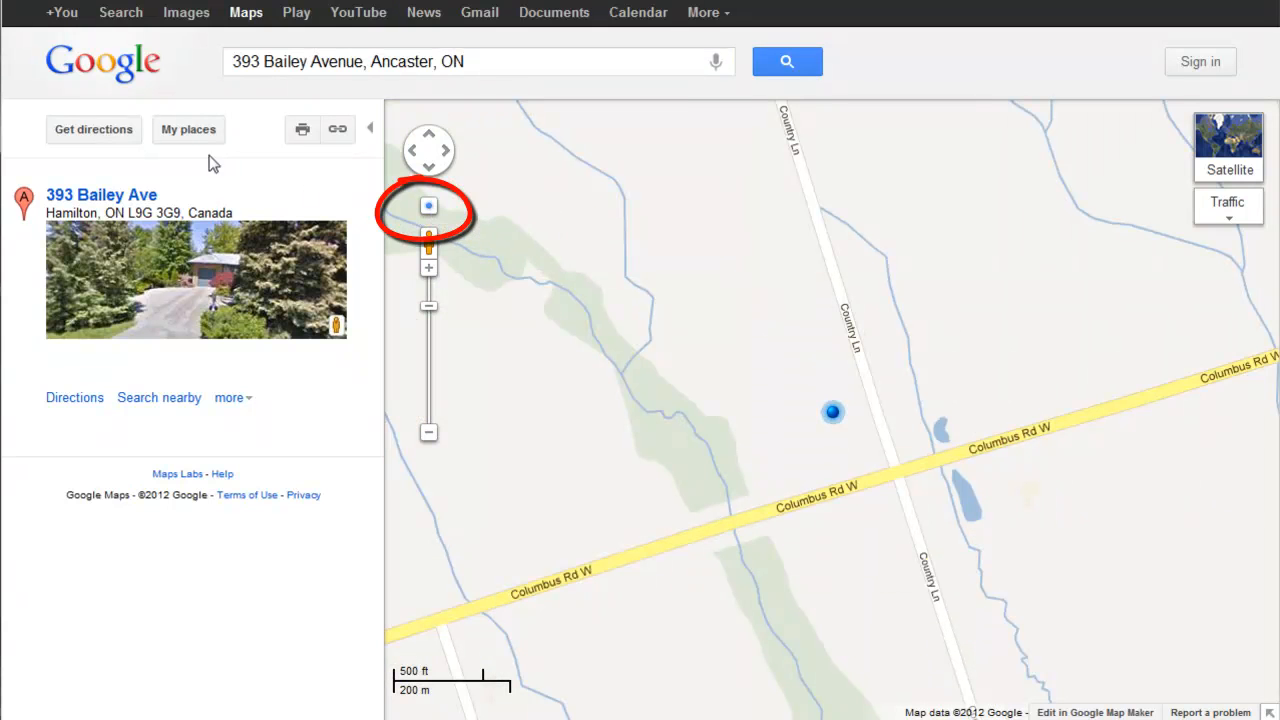
{"action": "left_click", "coordinate": [64, 134]}
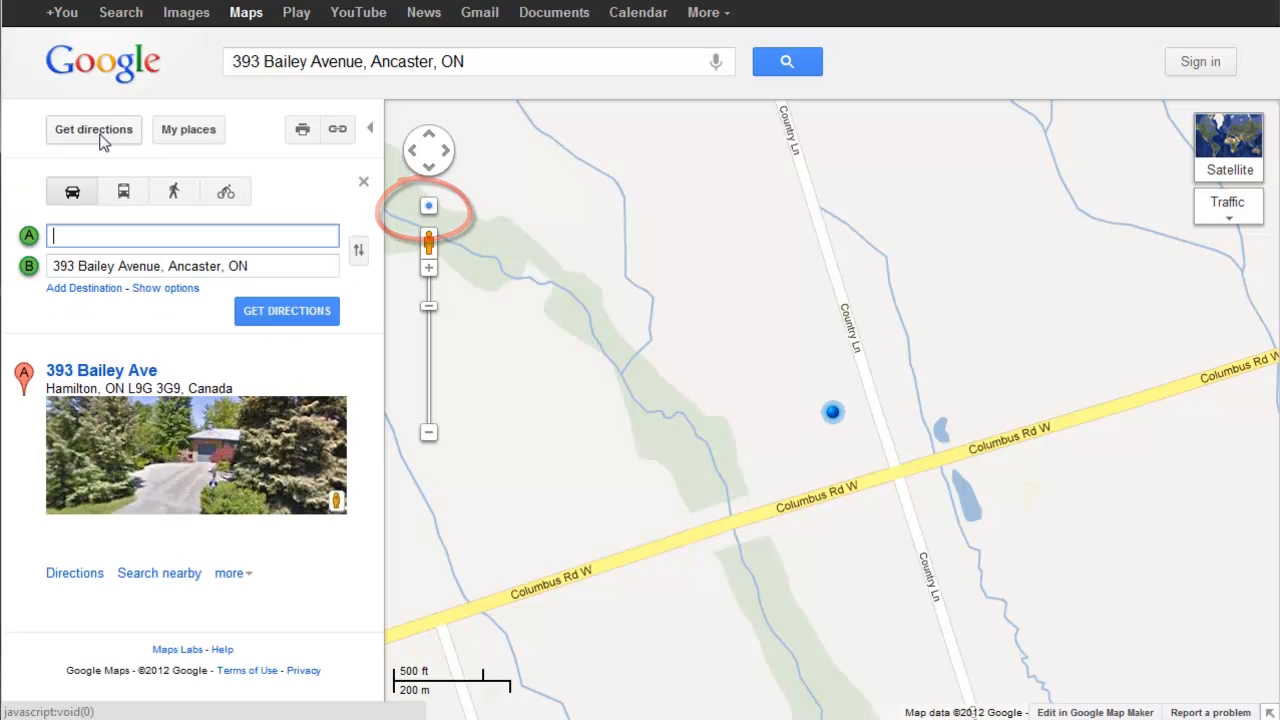
{"action": "left_click", "coordinate": [266, 312]}
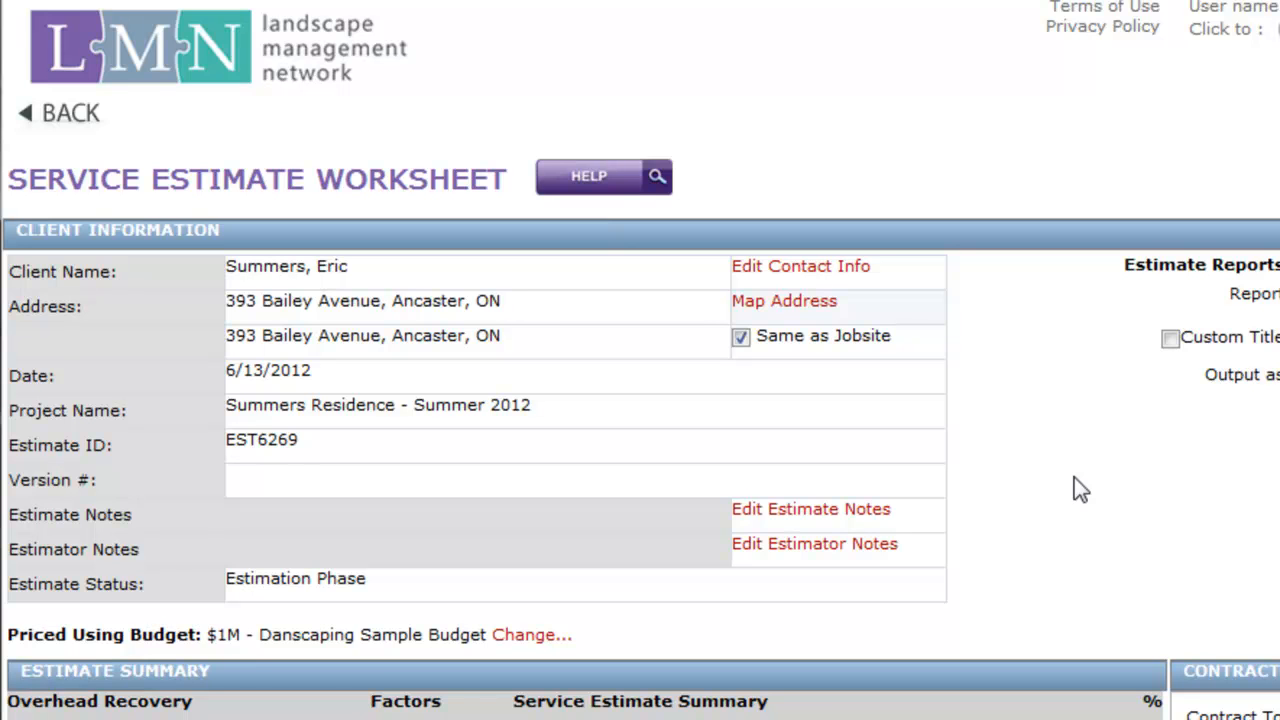
Set the version number of the service estimate to v1
{"action": "left_click", "coordinate": [918, 488]}
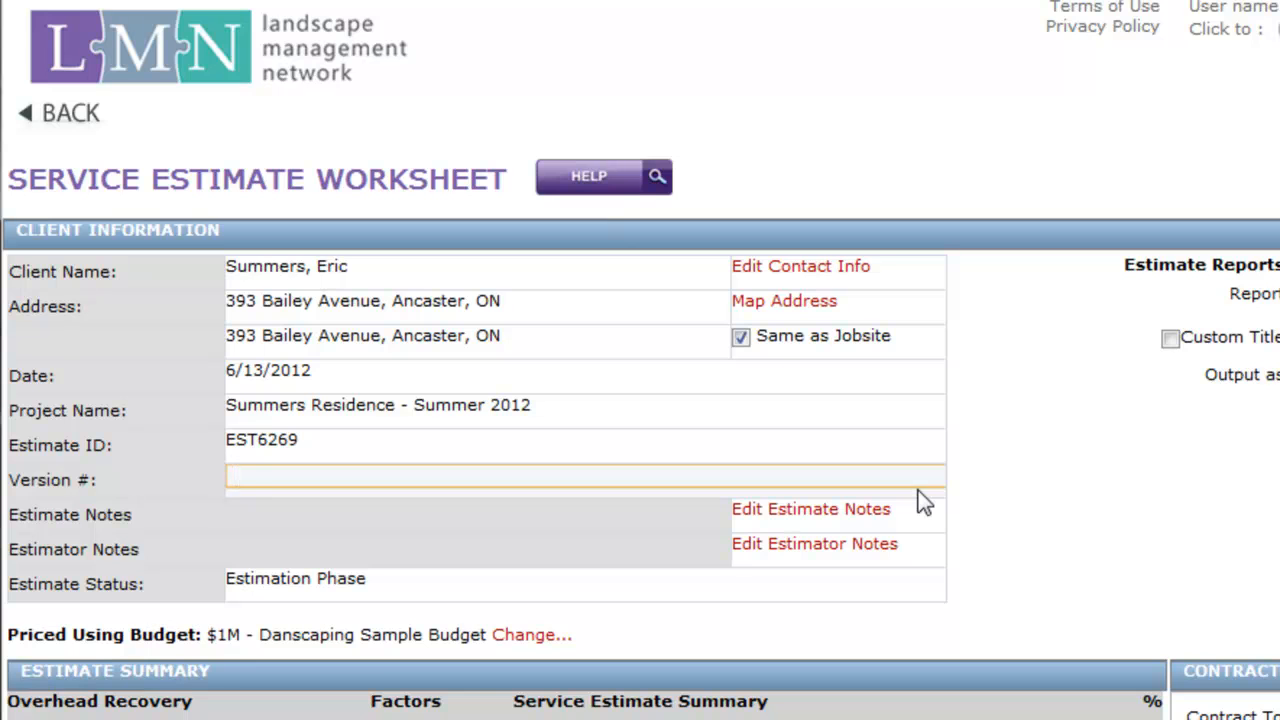
{"action": "type", "text": "v1"}
{"action": "key", "text": "Return"}
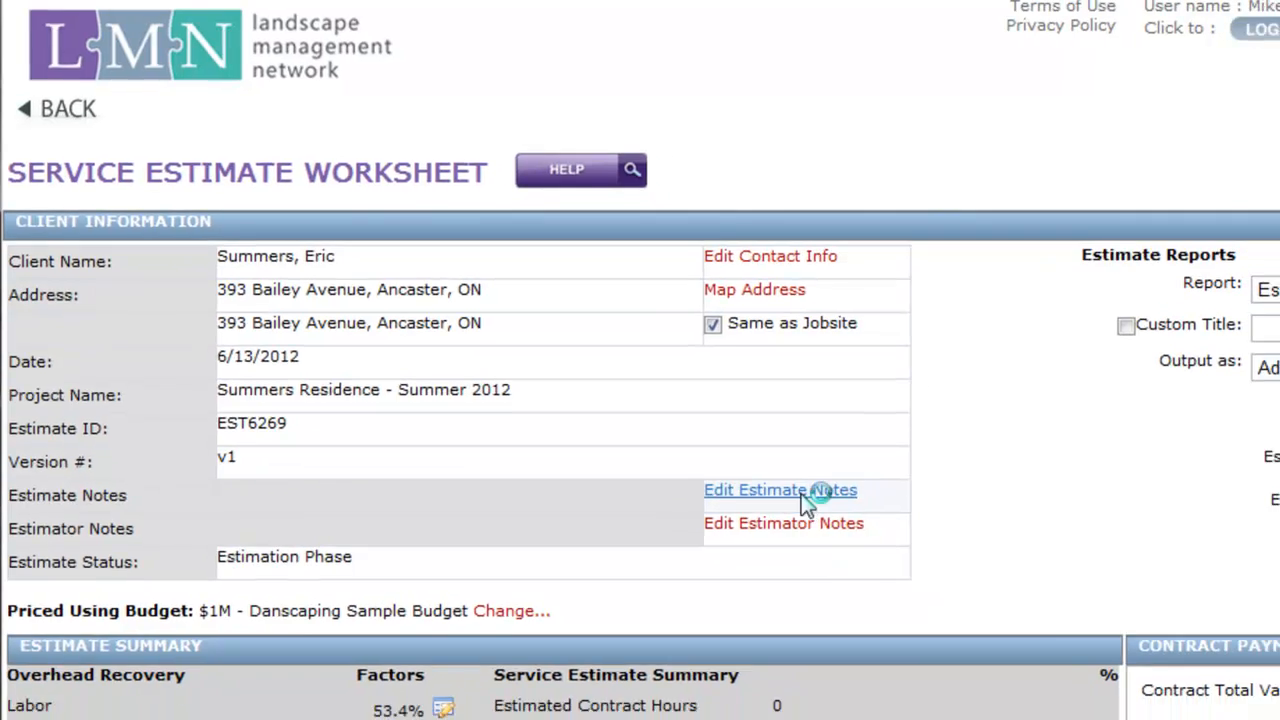
Add the estimate note "Thanks for the opportunity to quote on this project."
{"action": "left_click", "coordinate": [836, 512]}
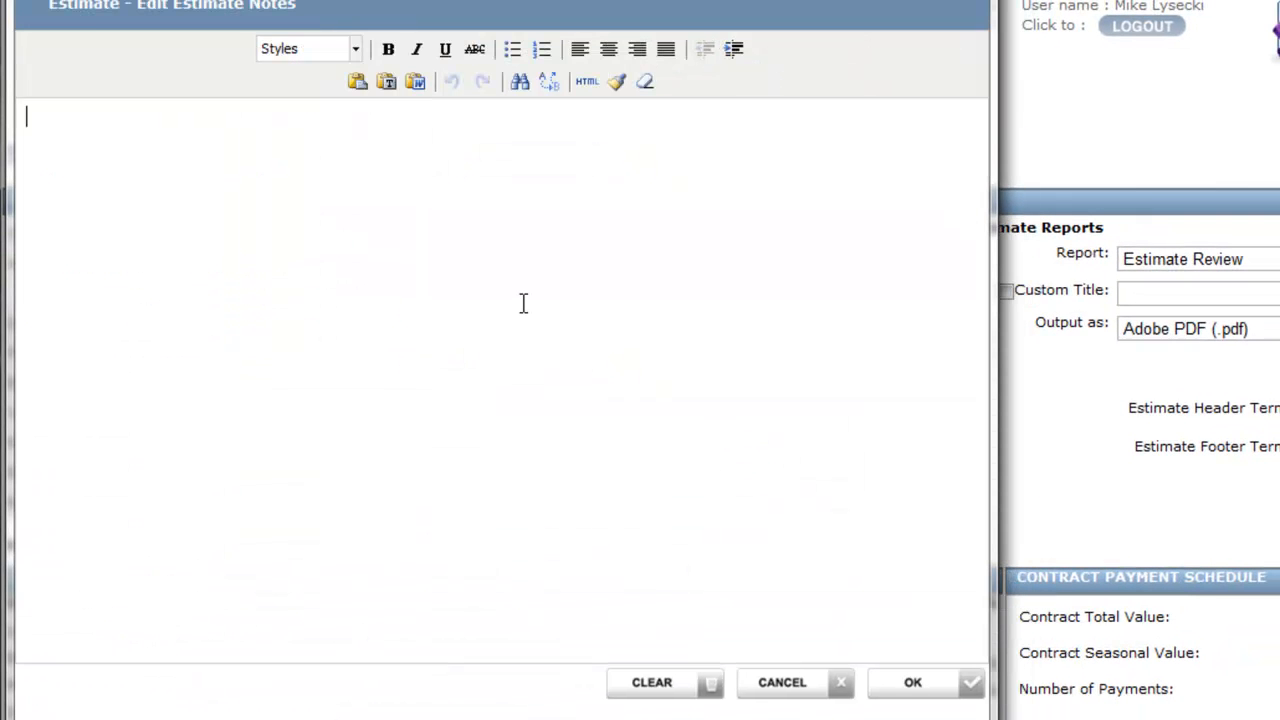
{"action": "type", "text": "Thanks for the o"}
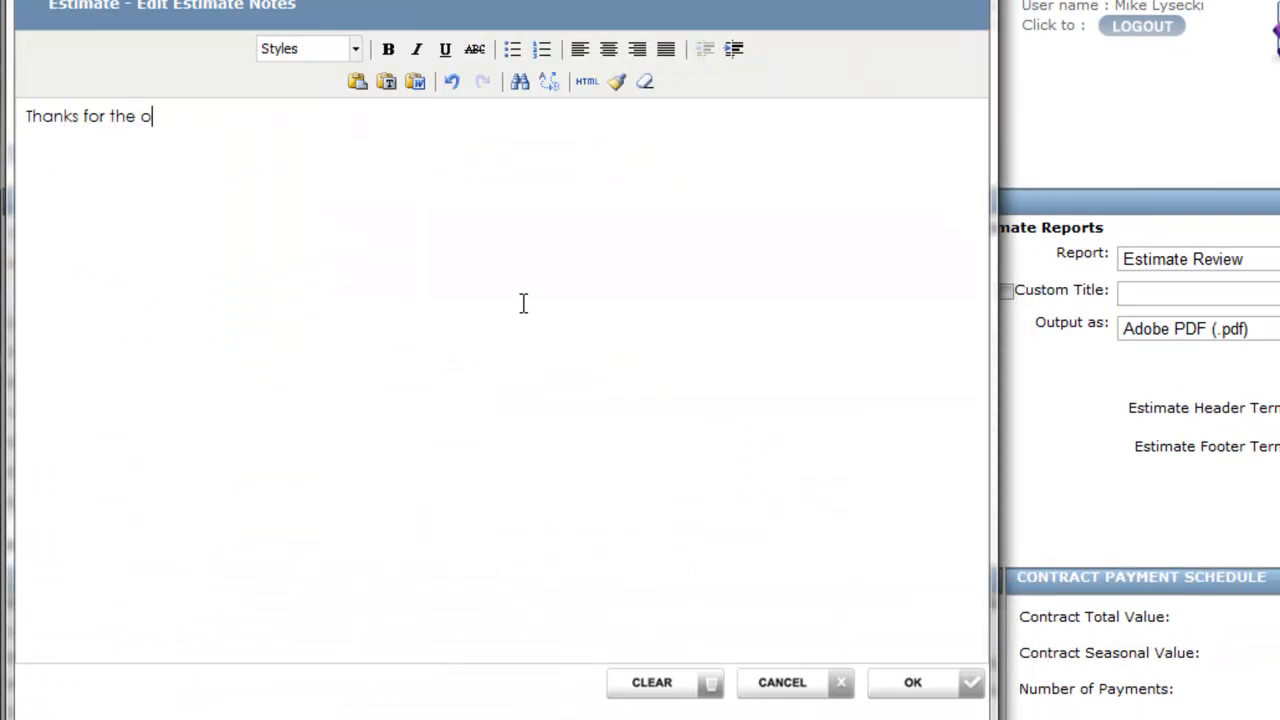
{"action": "type", "text": "pportunity to quote"}
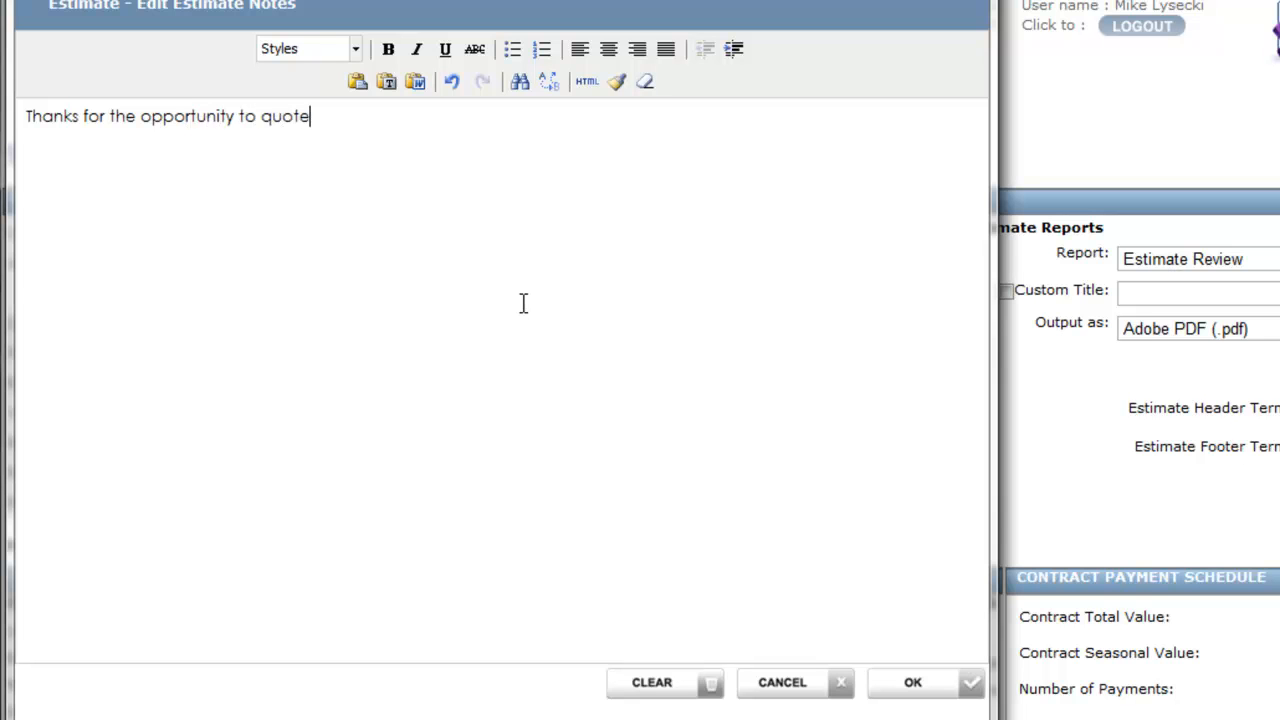
{"action": "type", "text": " on this project."}
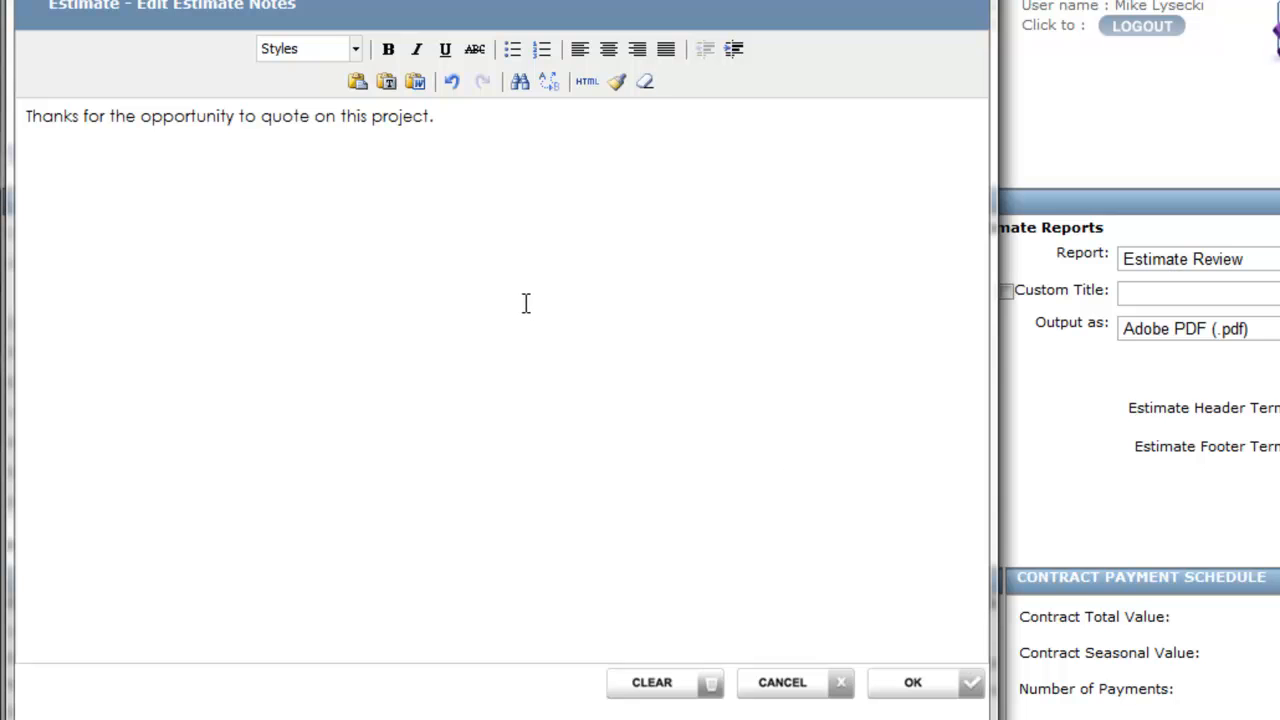
{"action": "left_click", "coordinate": [909, 688]}
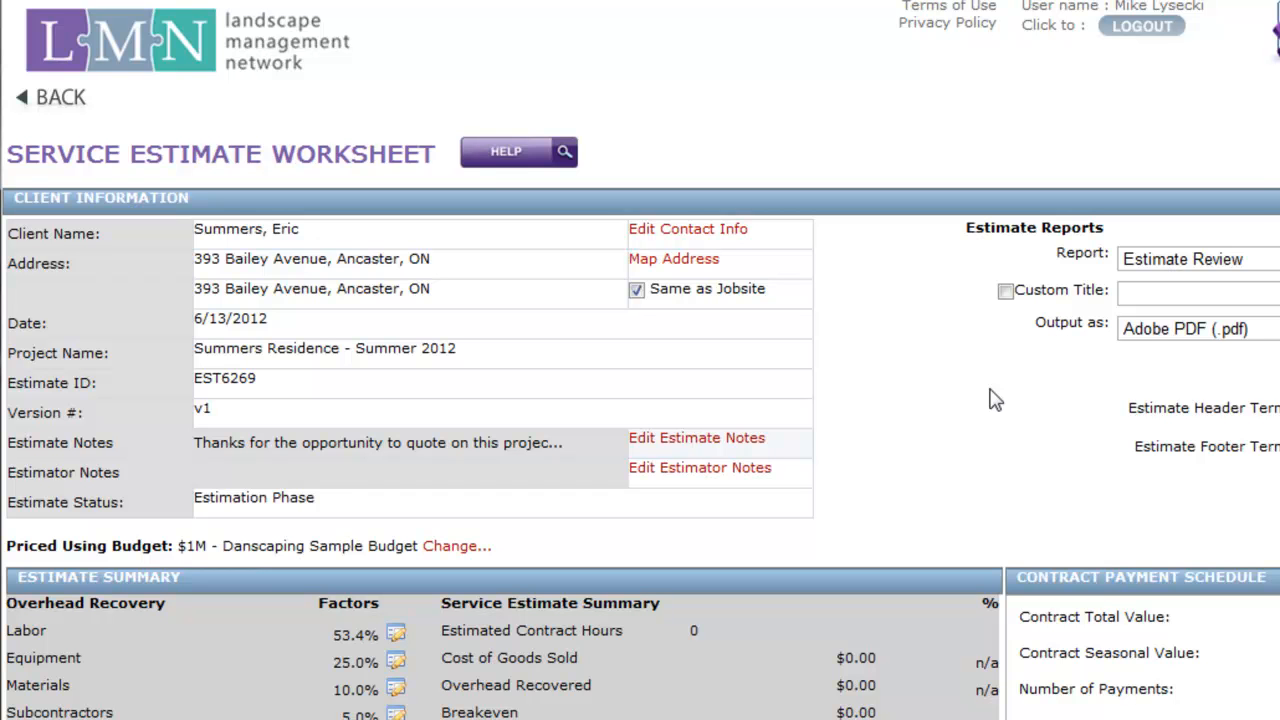
Add the estimator note "Client has dog. Steep grade at back yard, northwest corner."
{"action": "left_click", "coordinate": [716, 468]}
{"action": "left_click", "coordinate": [514, 249]}
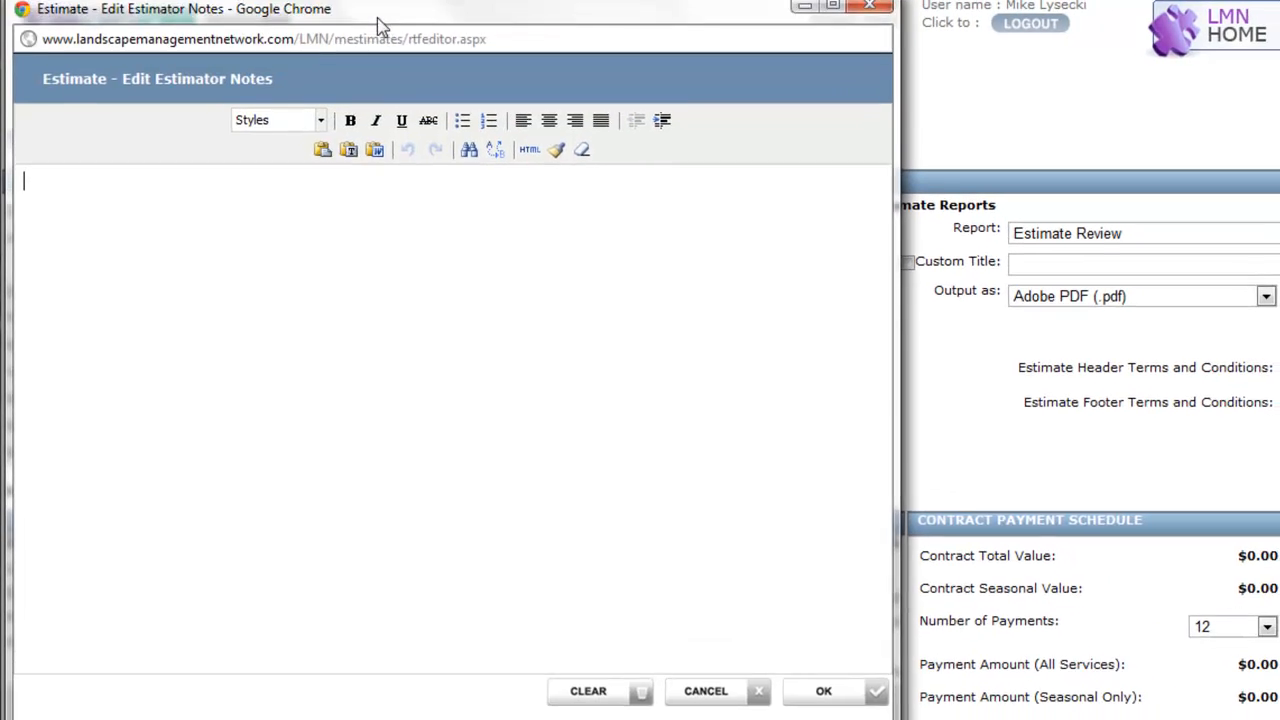
{"action": "type", "text": "Client"}
{"action": "key", "text": "BackSpace"}
{"action": "key", "text": "BackSpace"}
{"action": "key", "text": "BackSpace"}
{"action": "type", "text": "ent has dog.  Steep grade at to"}
{"action": "type", "text": "ack yard, northwest corner."}
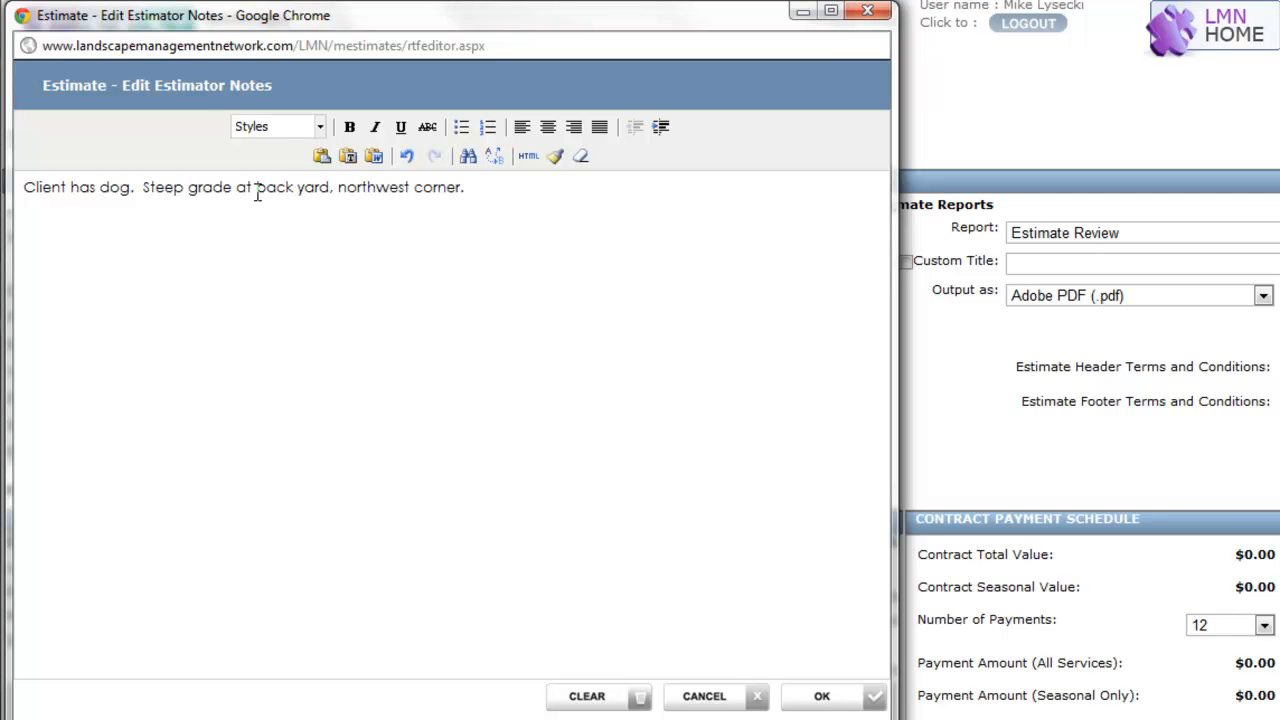
{"action": "left_click", "coordinate": [822, 699]}
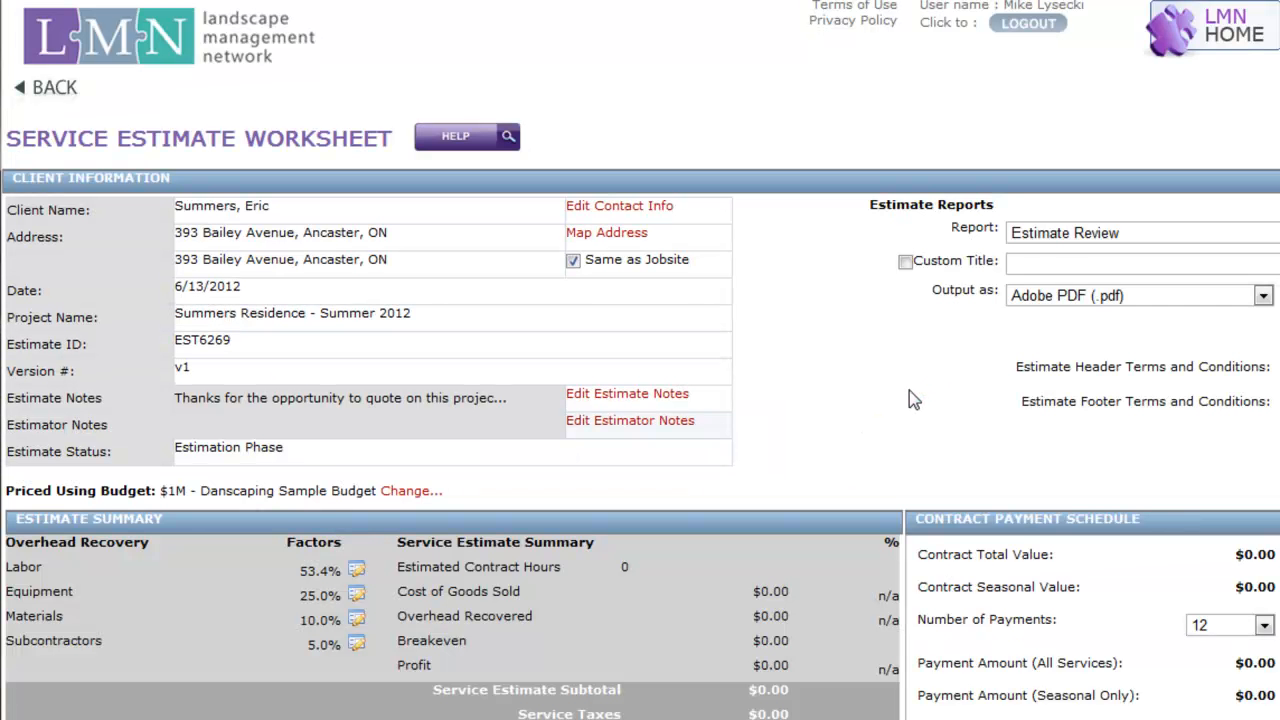
Try the Internal Approval Phase and Proposal Phase as the estimate status, and return it to Estimation Phase
{"action": "left_click", "coordinate": [591, 452]}
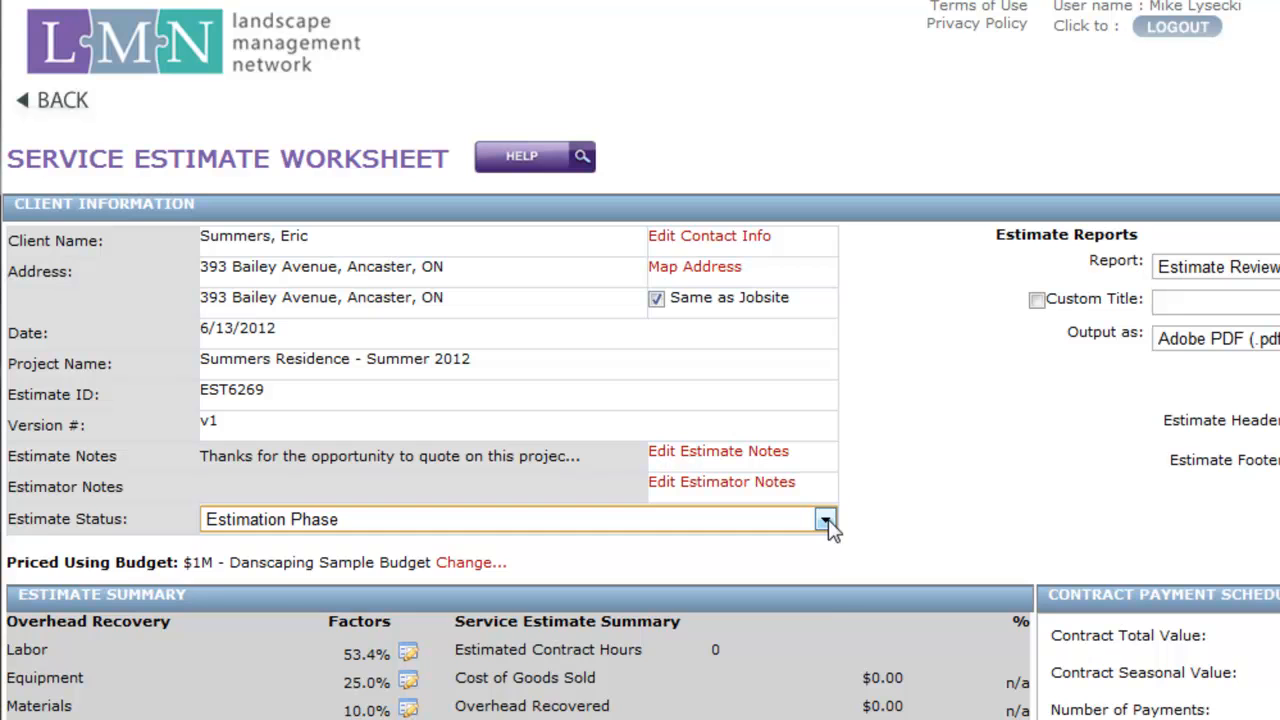
{"action": "left_click", "coordinate": [826, 520]}
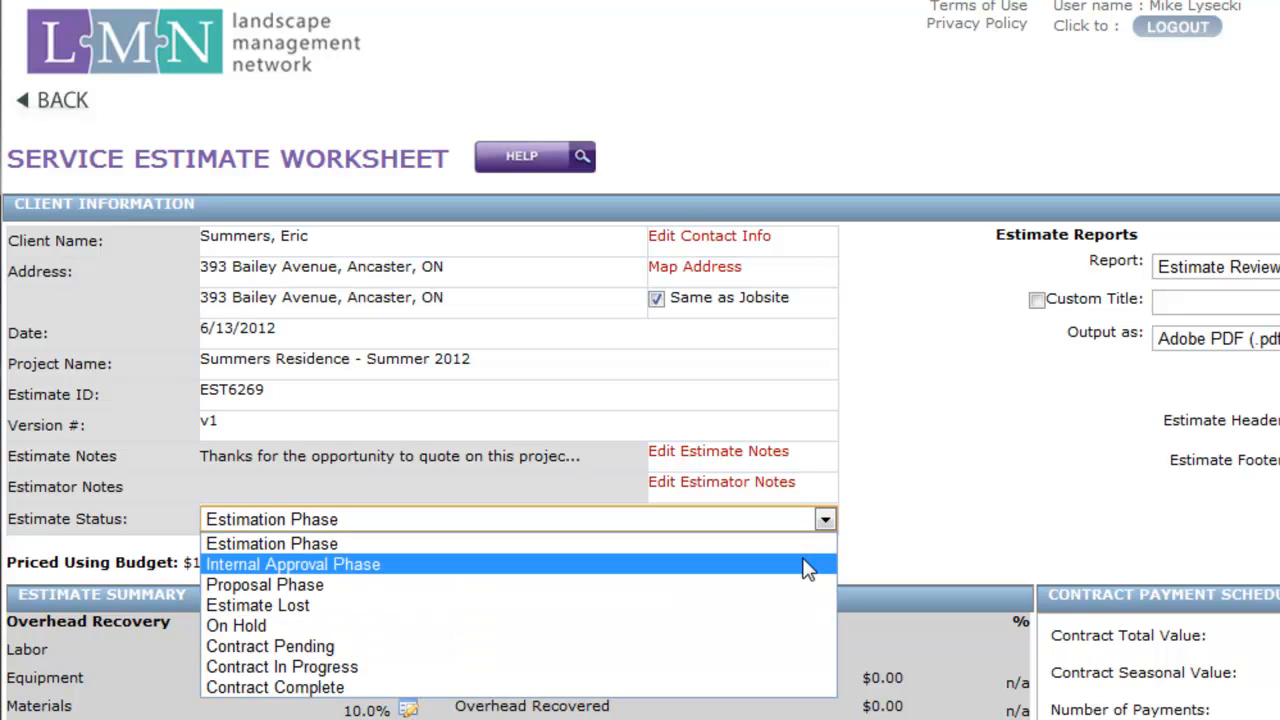
{"action": "left_click", "coordinate": [807, 566]}
{"action": "left_click", "coordinate": [824, 519]}
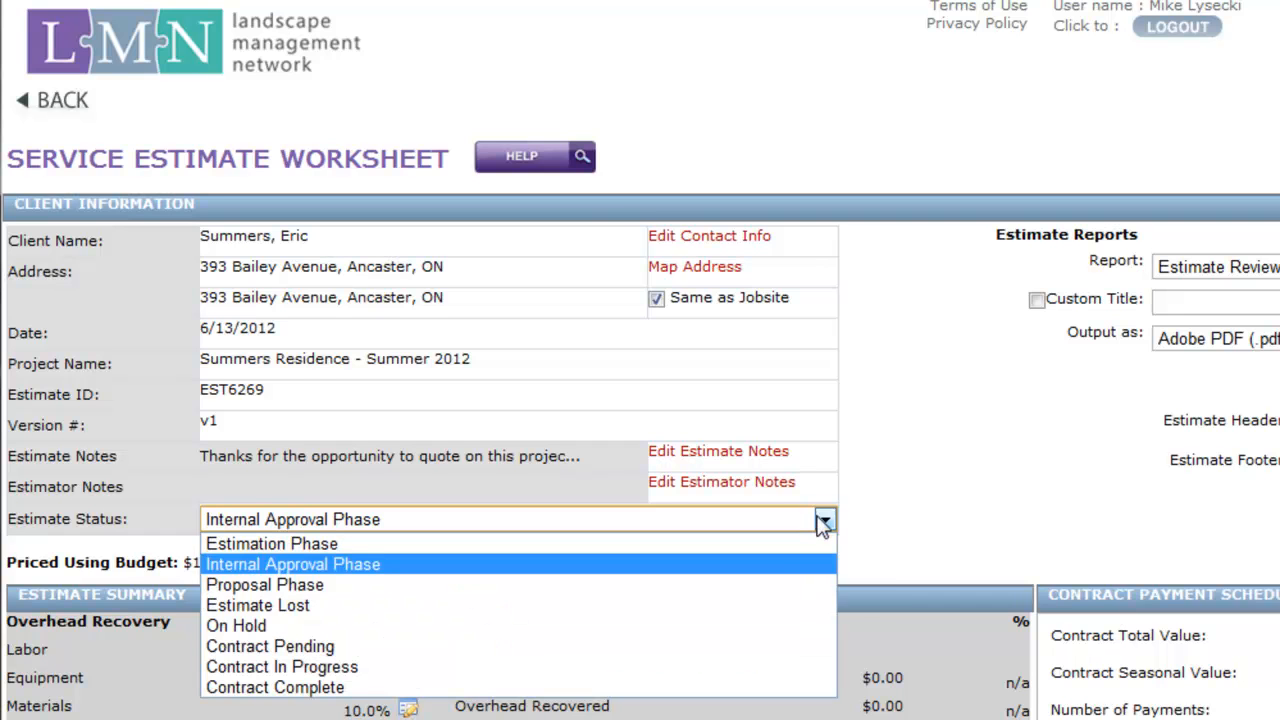
{"action": "left_click", "coordinate": [768, 590]}
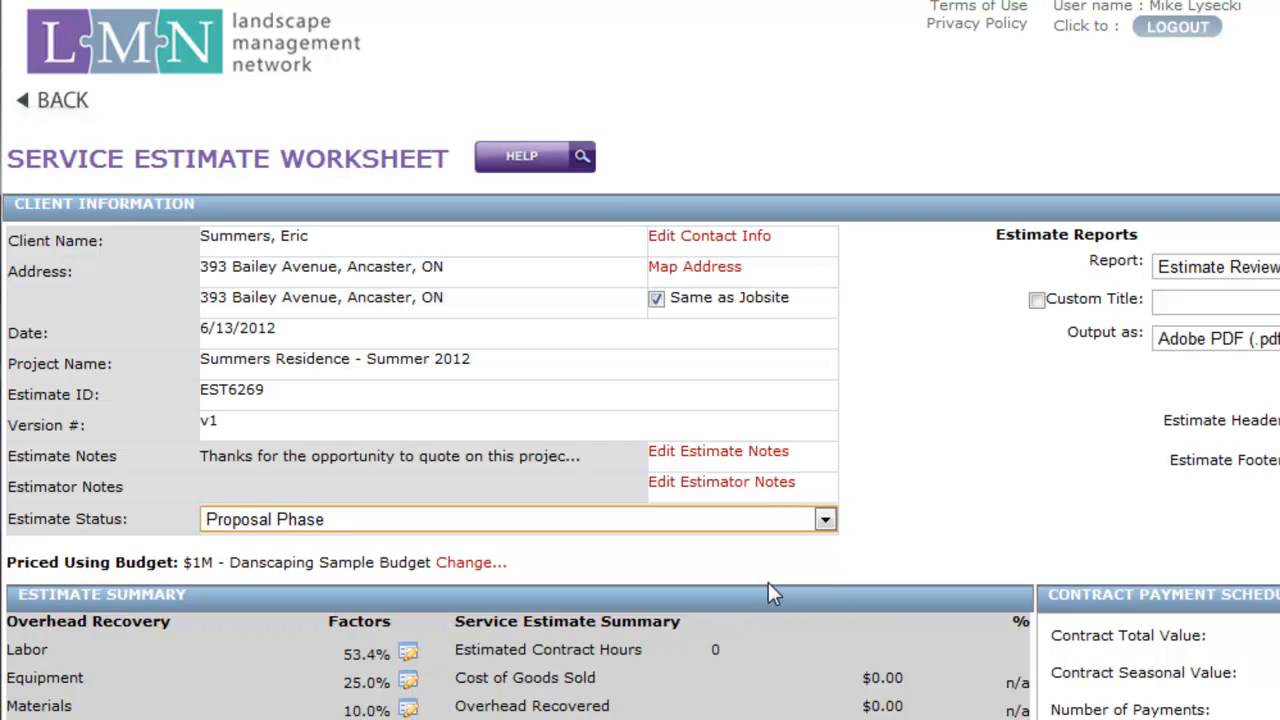
{"action": "left_click", "coordinate": [822, 519]}
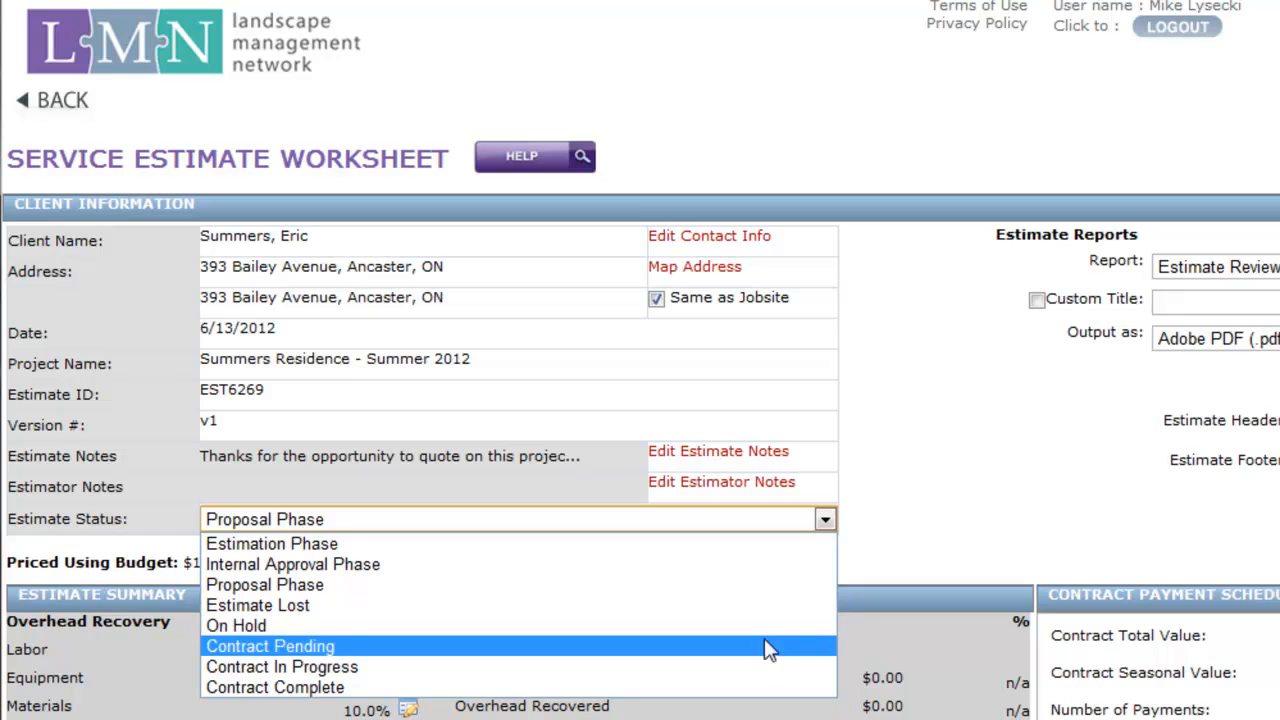
{"action": "left_click", "coordinate": [738, 545]}
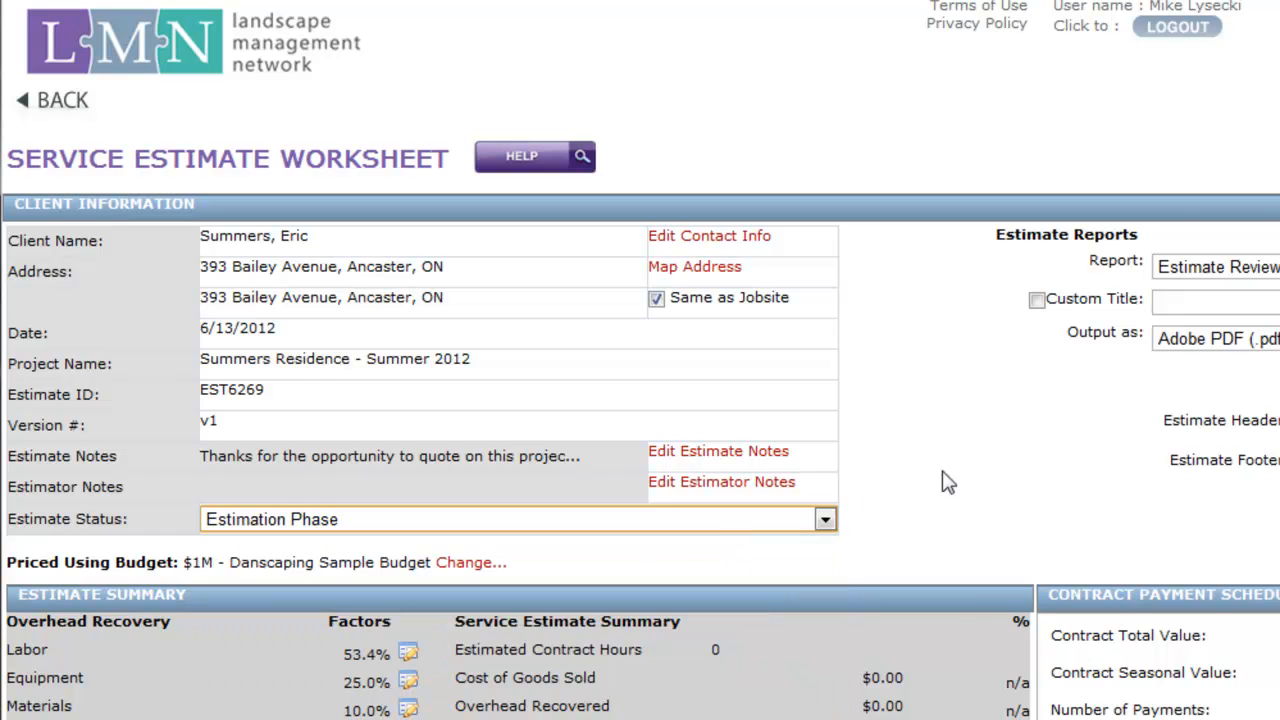
Start a new service in the work summary, named Lawn Mowing, with 32 visits
{"action": "scroll", "coordinate": [967, 477], "scroll_direction": "down", "scroll_amount": 2}
{"action": "scroll", "coordinate": [967, 477], "scroll_direction": "down", "scroll_amount": 3}
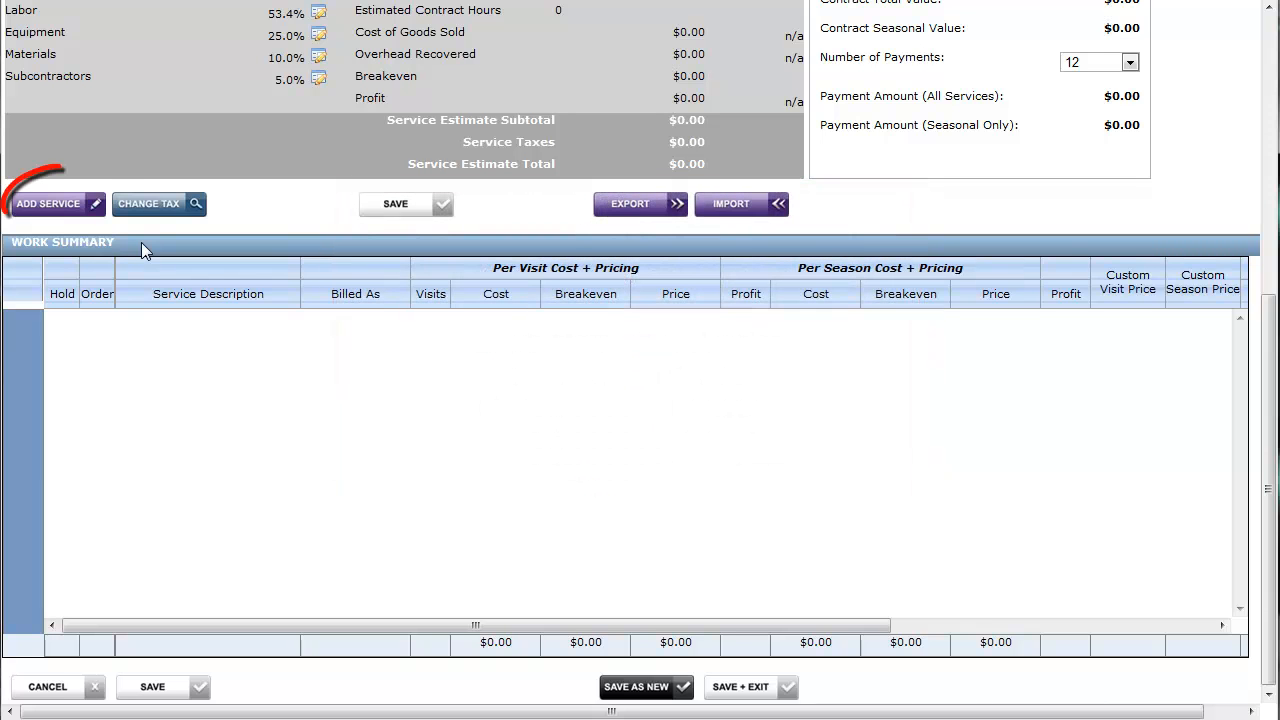
{"action": "left_click", "coordinate": [88, 206]}
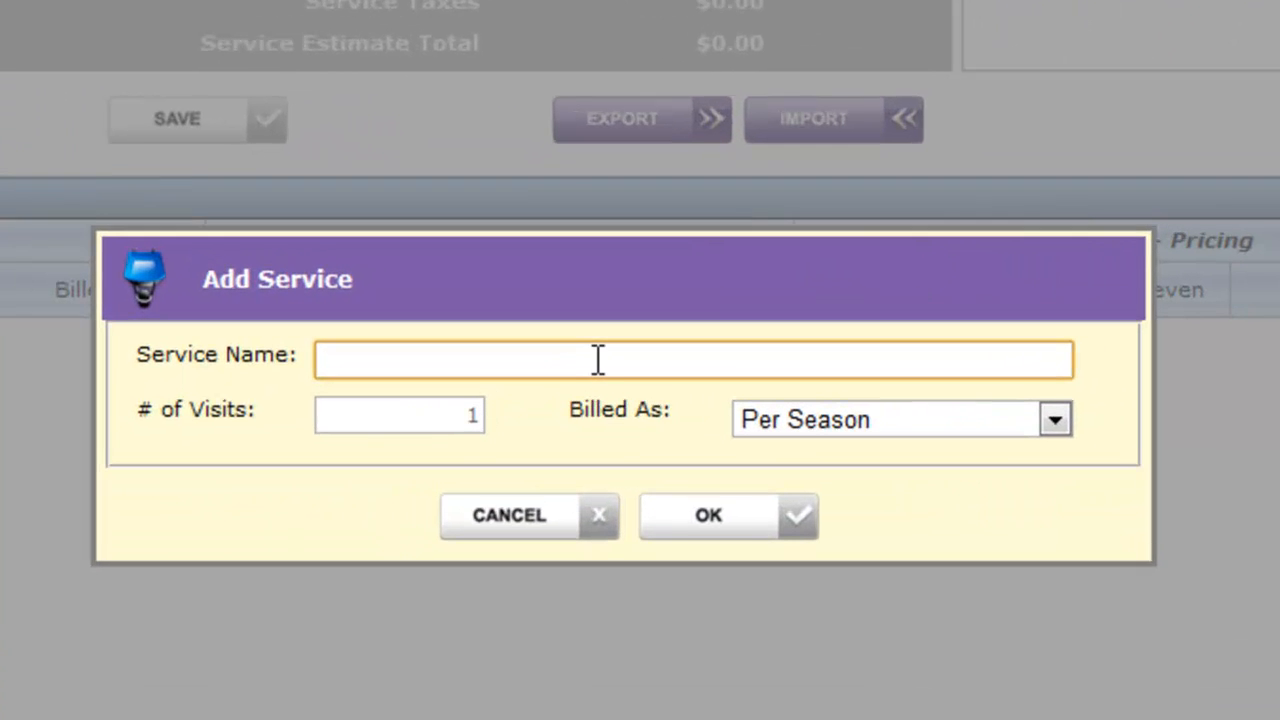
{"action": "left_click", "coordinate": [617, 333]}
{"action": "type", "text": "Lawn Mowing"}
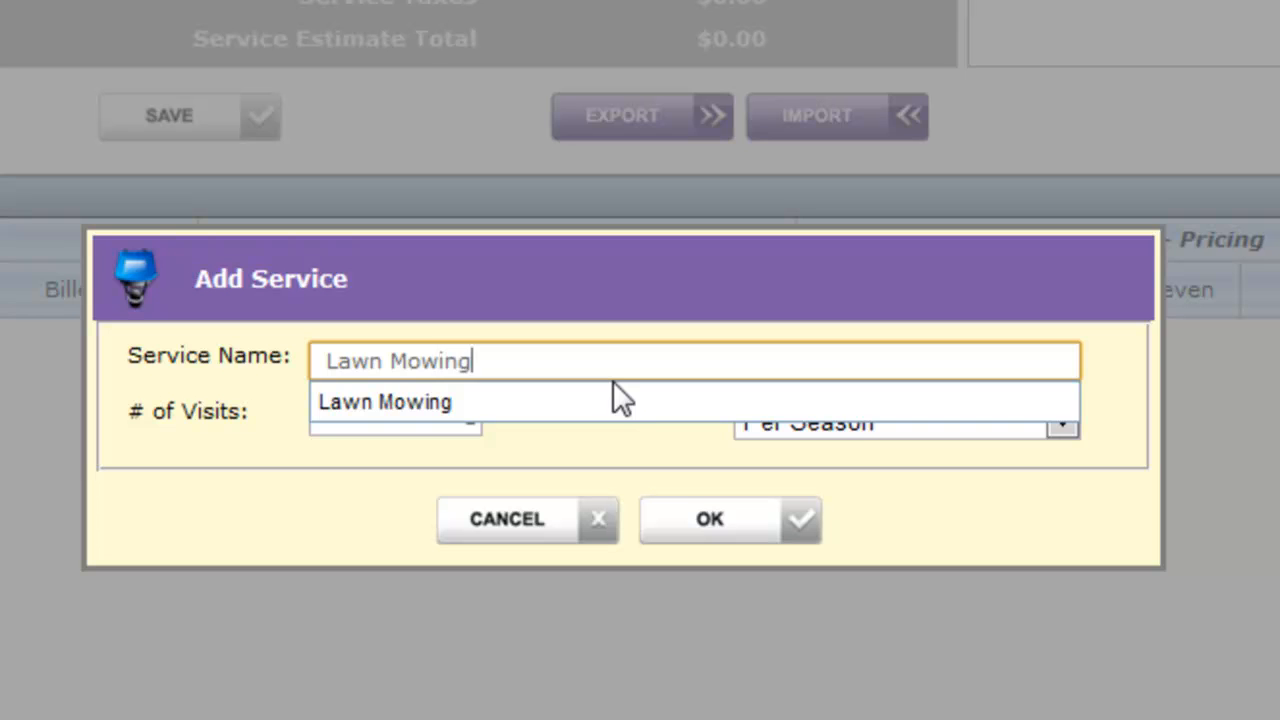
{"action": "key", "text": "Tab"}
{"action": "type", "text": "32"}
{"action": "key", "text": "Tab"}
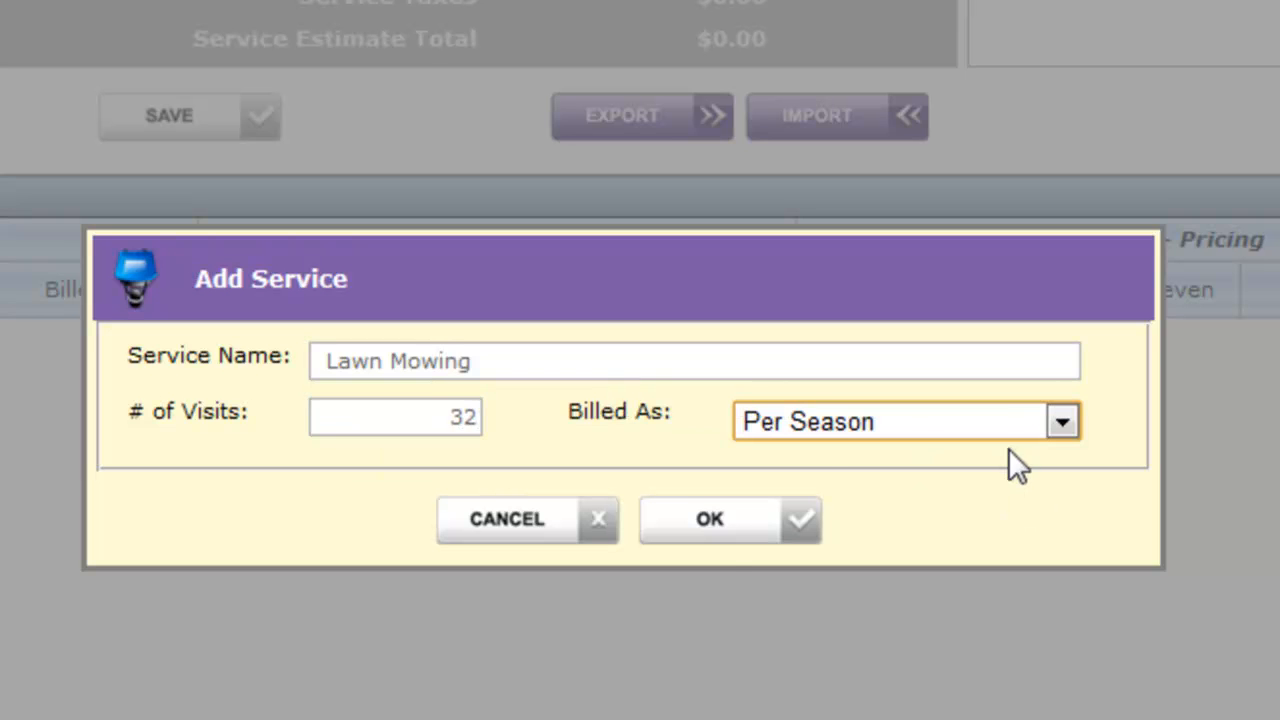
Try the Per Visit, Per Season and Per Hour/Unit billing options for the Lawn Mowing service
{"action": "left_click", "coordinate": [1003, 407]}
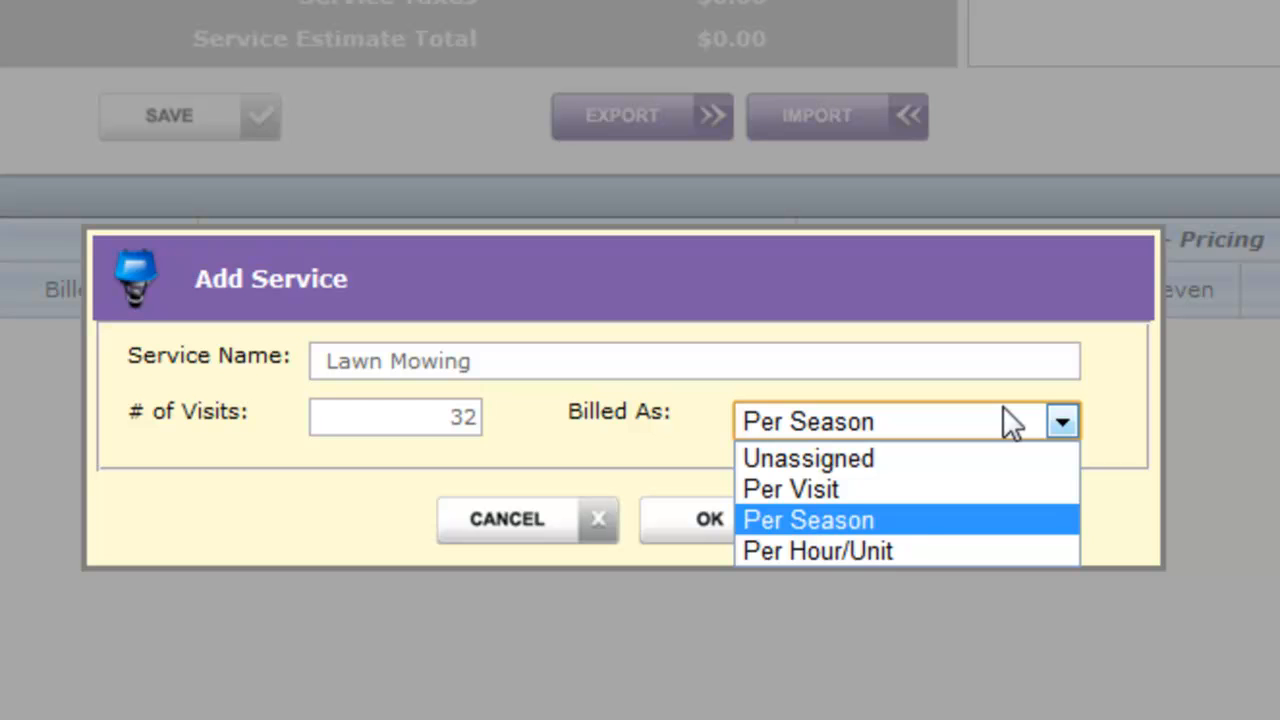
{"action": "left_click", "coordinate": [927, 492]}
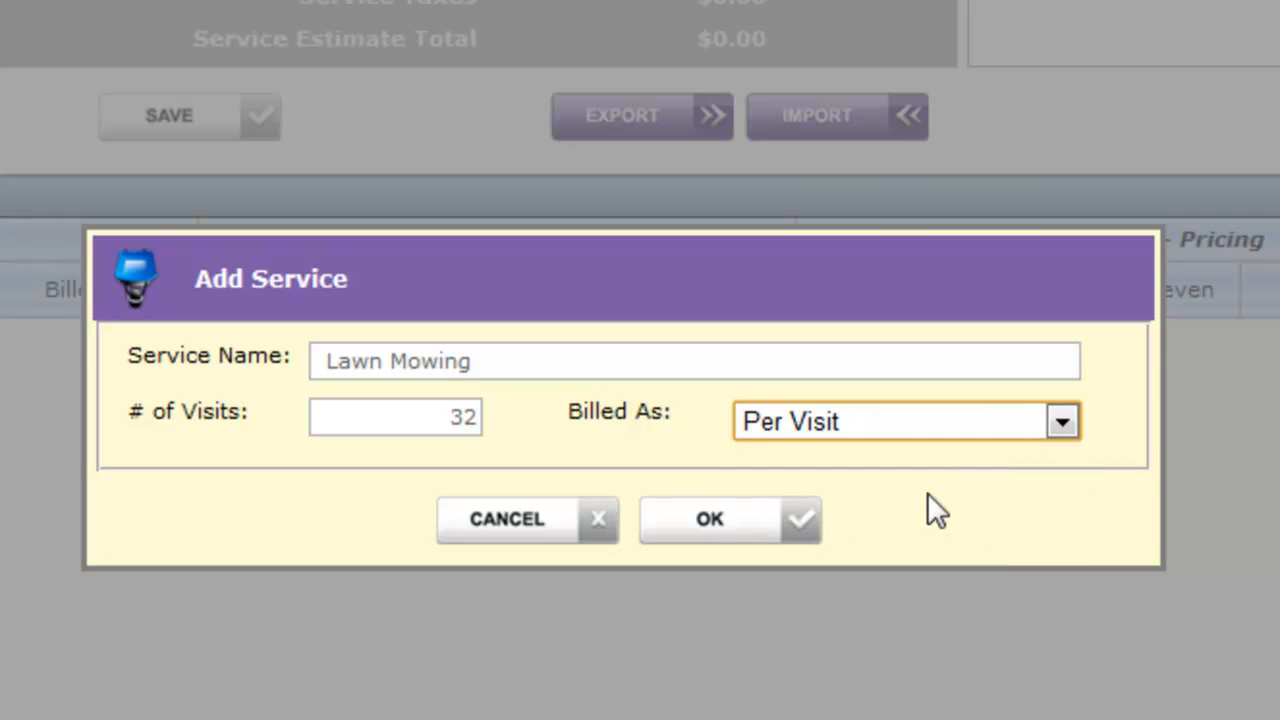
{"action": "left_click", "coordinate": [906, 419]}
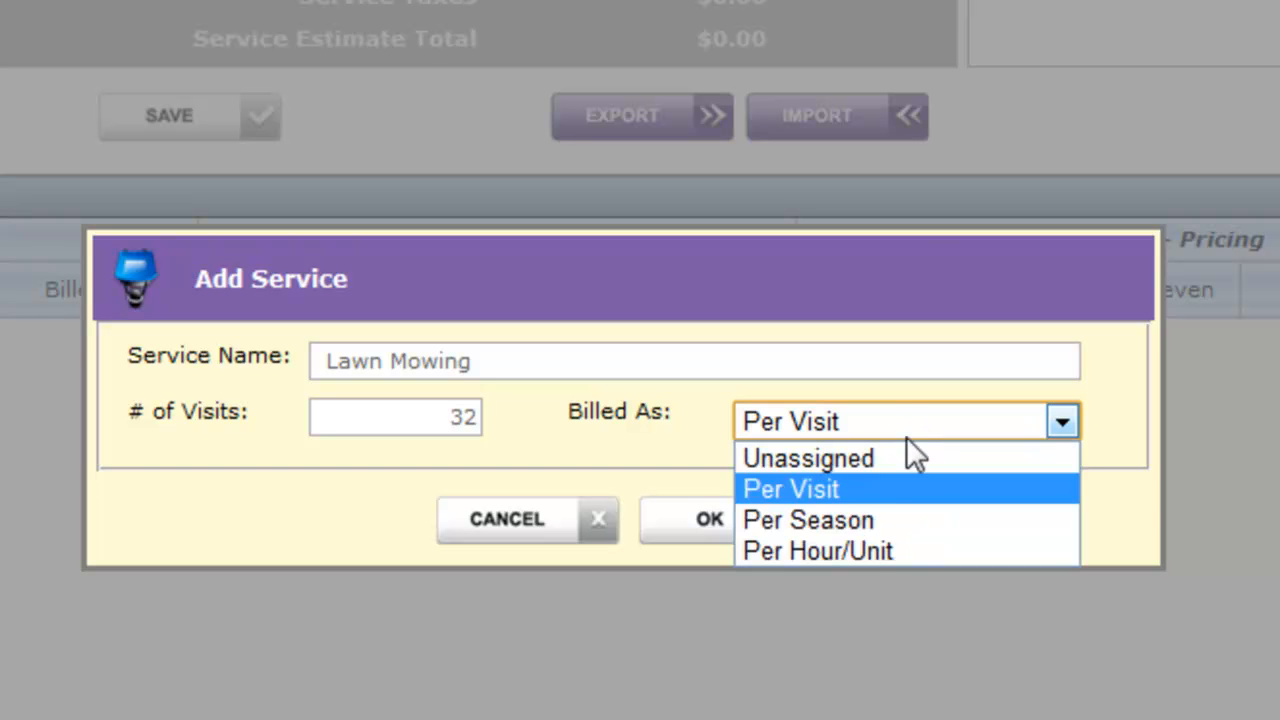
{"action": "left_click", "coordinate": [893, 522]}
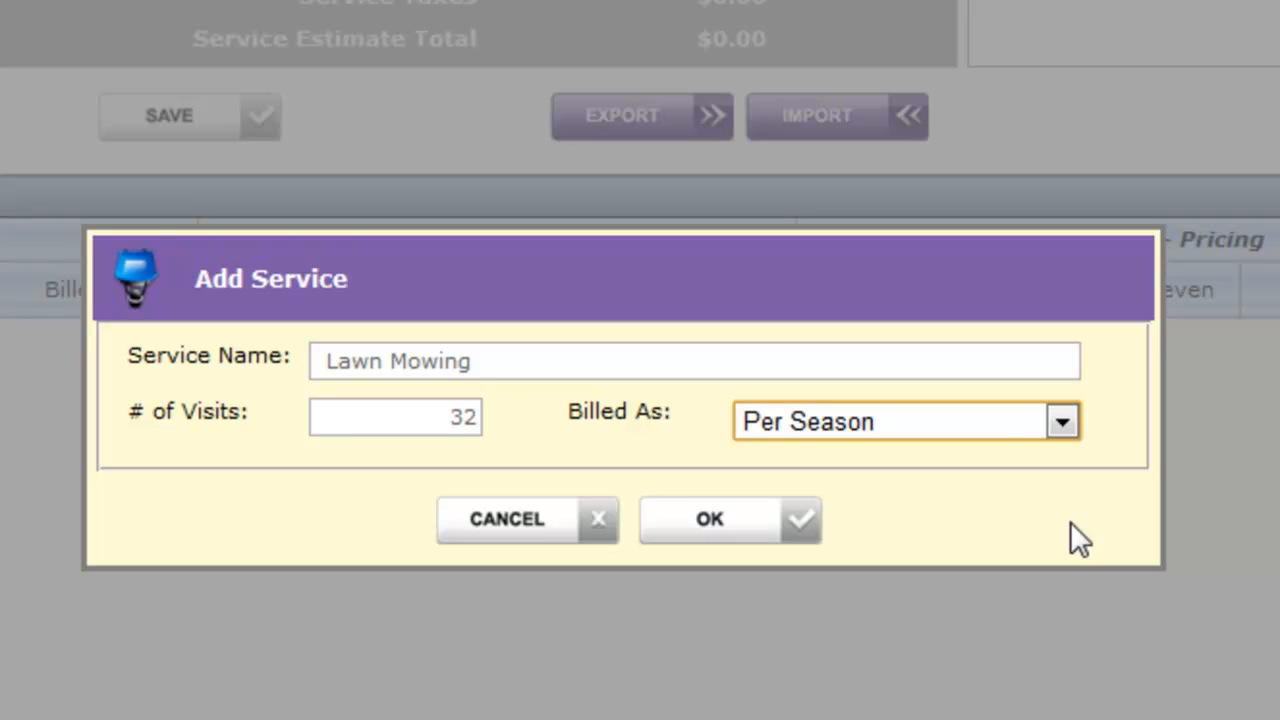
{"action": "left_click", "coordinate": [993, 421]}
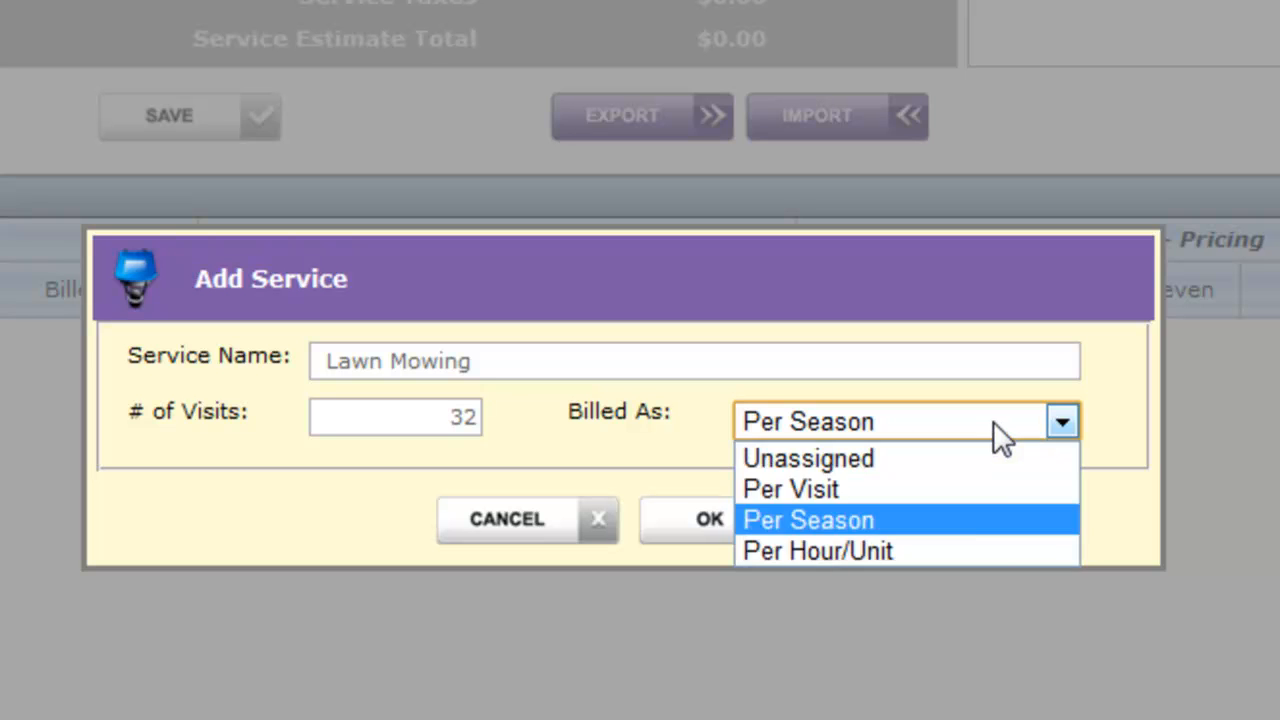
{"action": "left_click", "coordinate": [966, 548]}
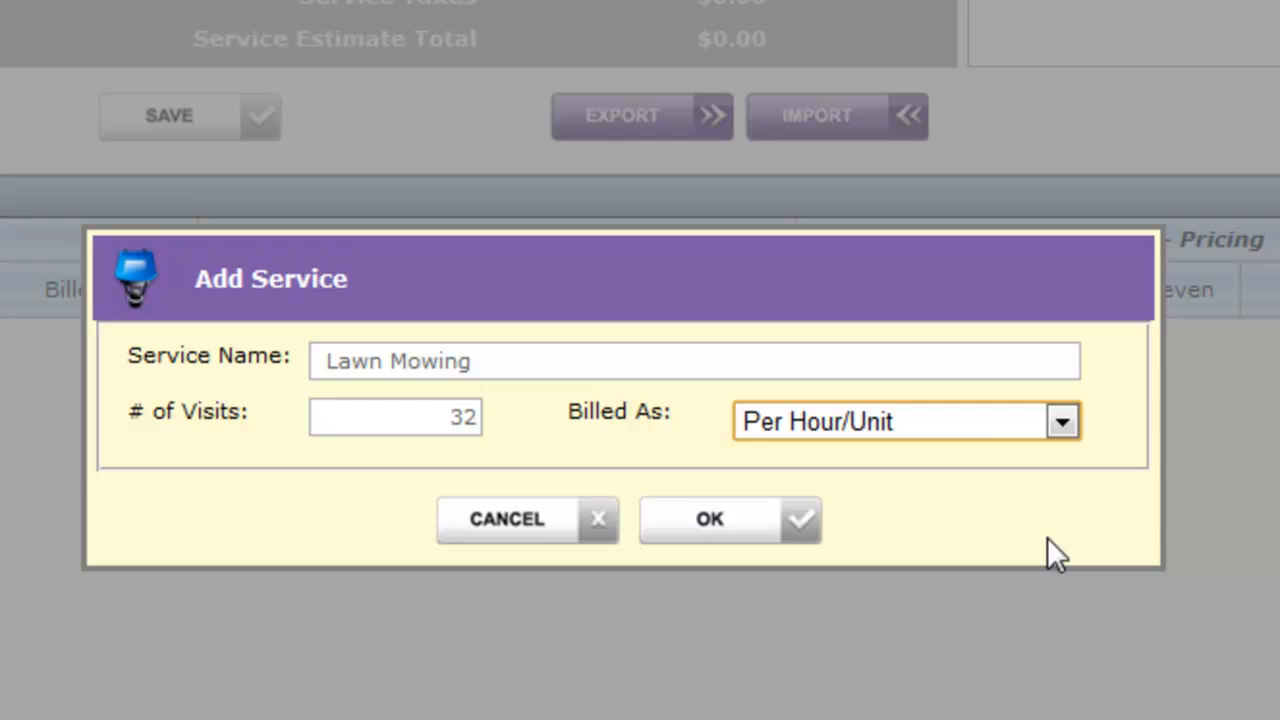
Bill the Lawn Mowing service Per Season and add it to the estimate
{"action": "left_click", "coordinate": [981, 421]}
{"action": "left_click", "coordinate": [932, 522]}
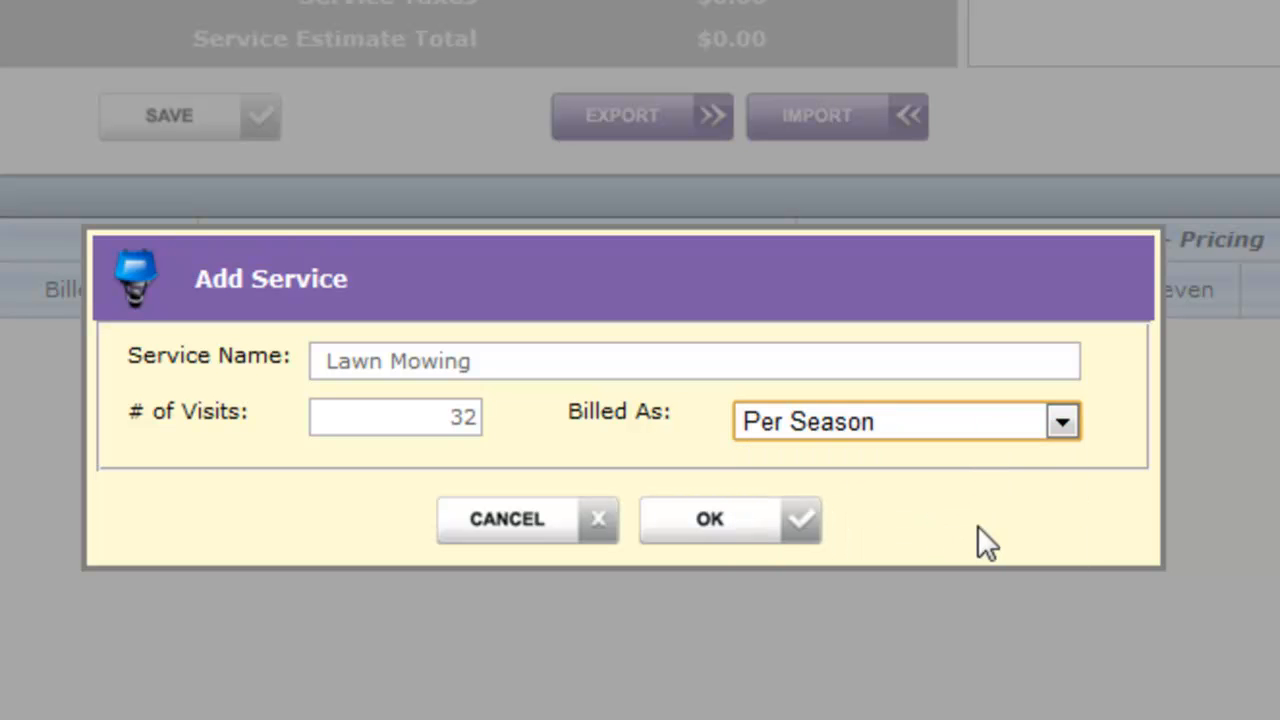
{"action": "left_click", "coordinate": [752, 540]}
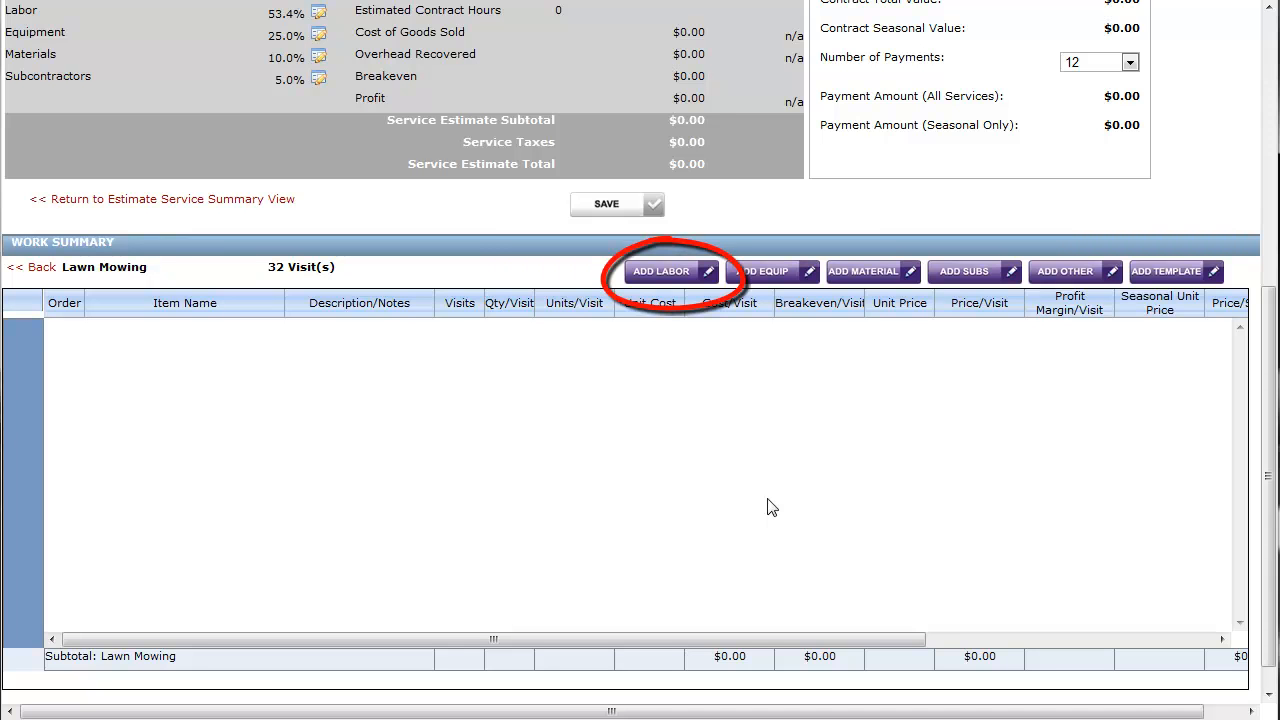
Add Maintenance Crew labor to the Lawn Mowing item list with a quantity of 4 hours
{"action": "left_click", "coordinate": [695, 280]}
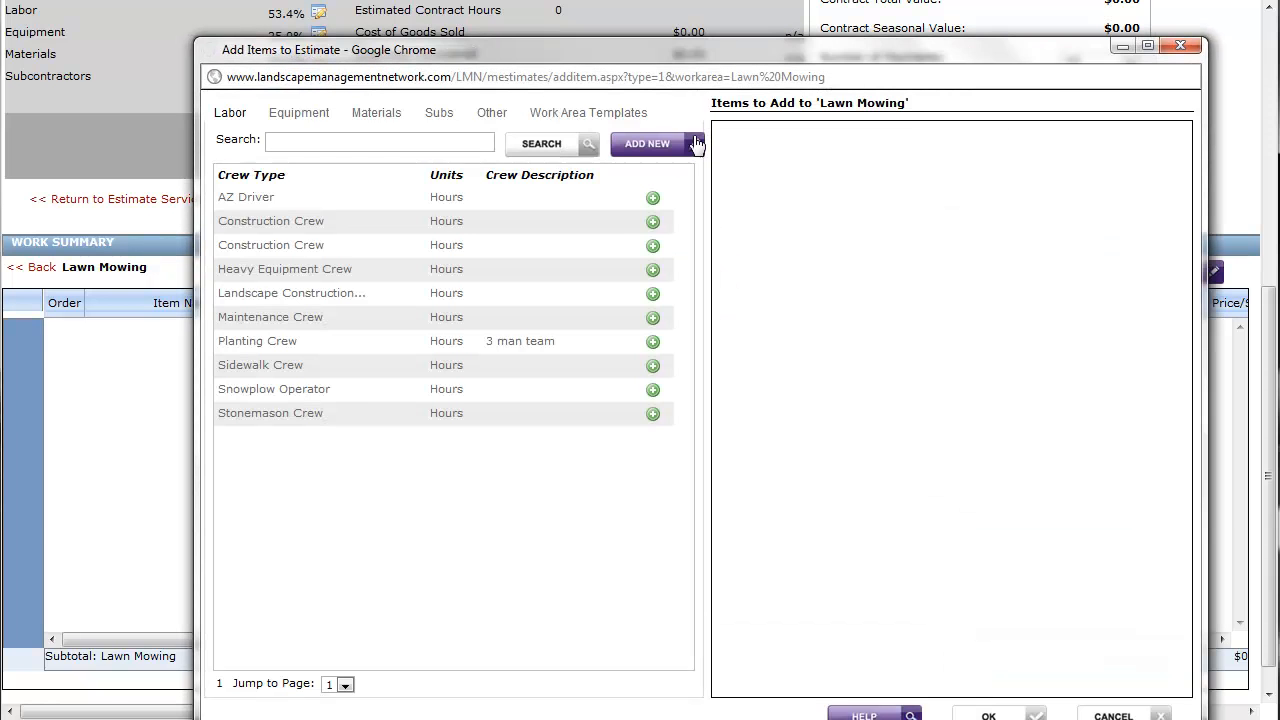
{"action": "left_click_drag", "start_coordinate": [643, 52], "coordinate": [631, 32]}
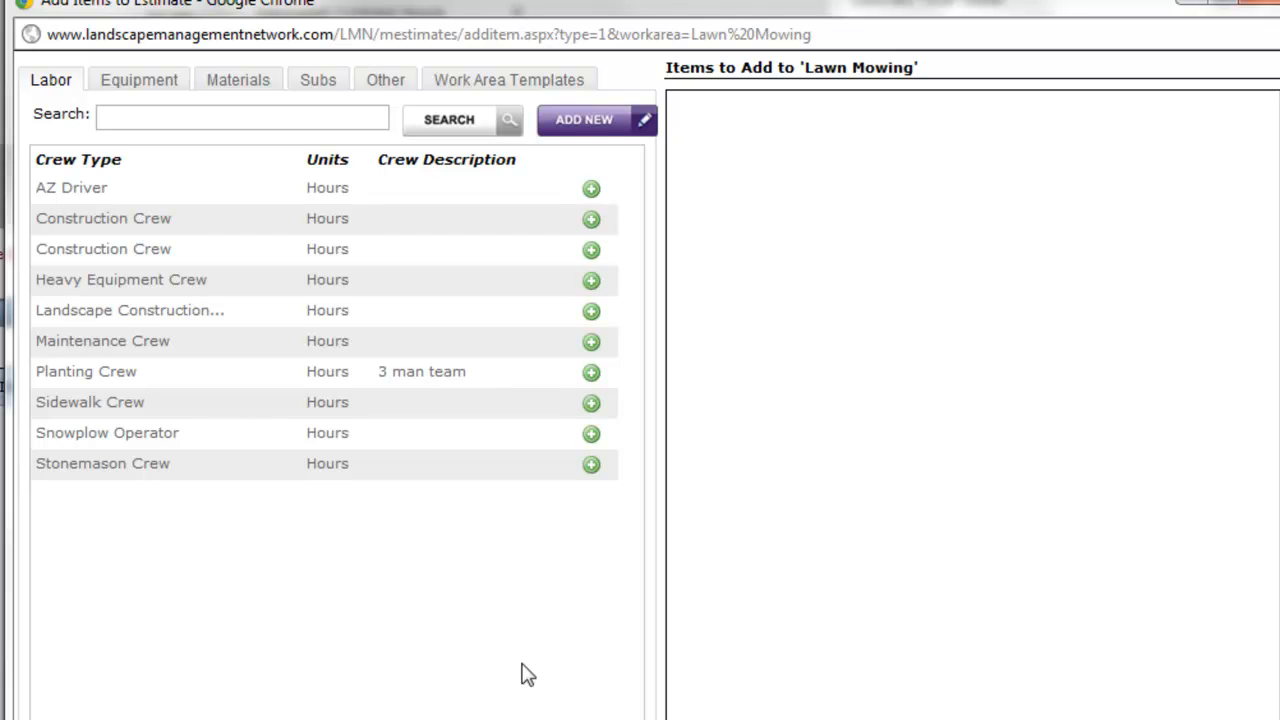
{"action": "mouse_move", "coordinate": [171, 342]}
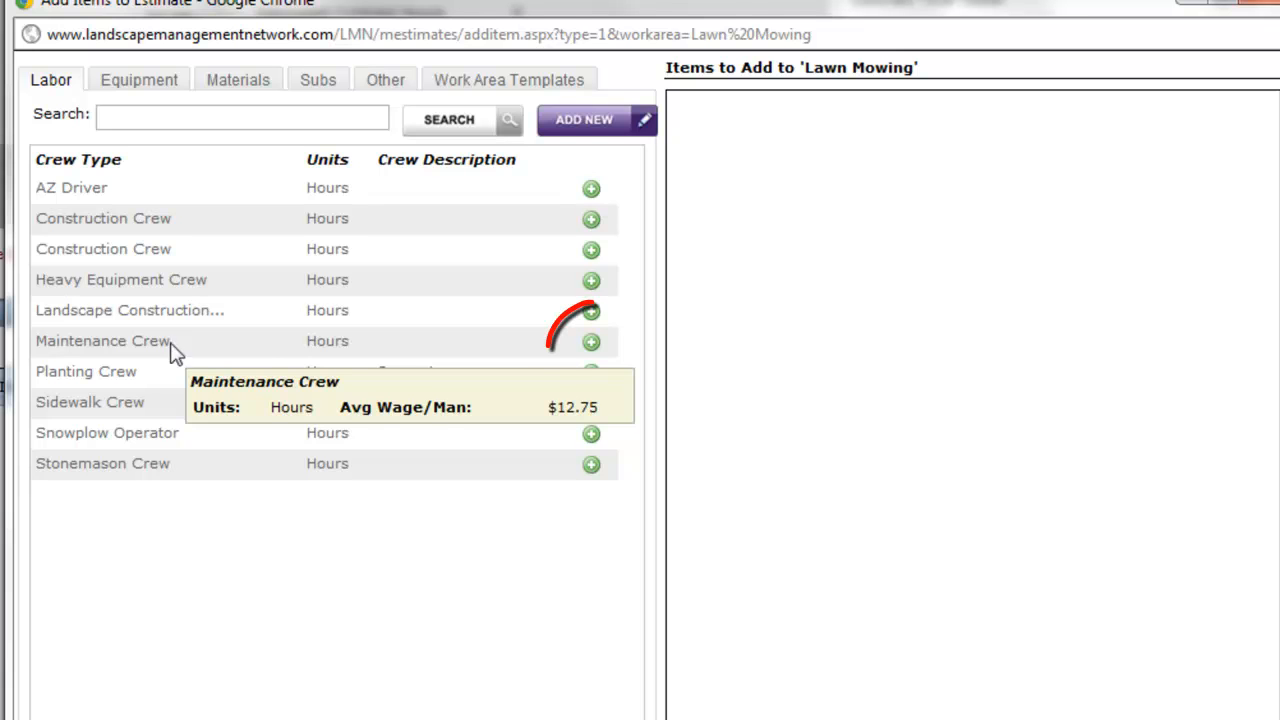
{"action": "left_click", "coordinate": [594, 343]}
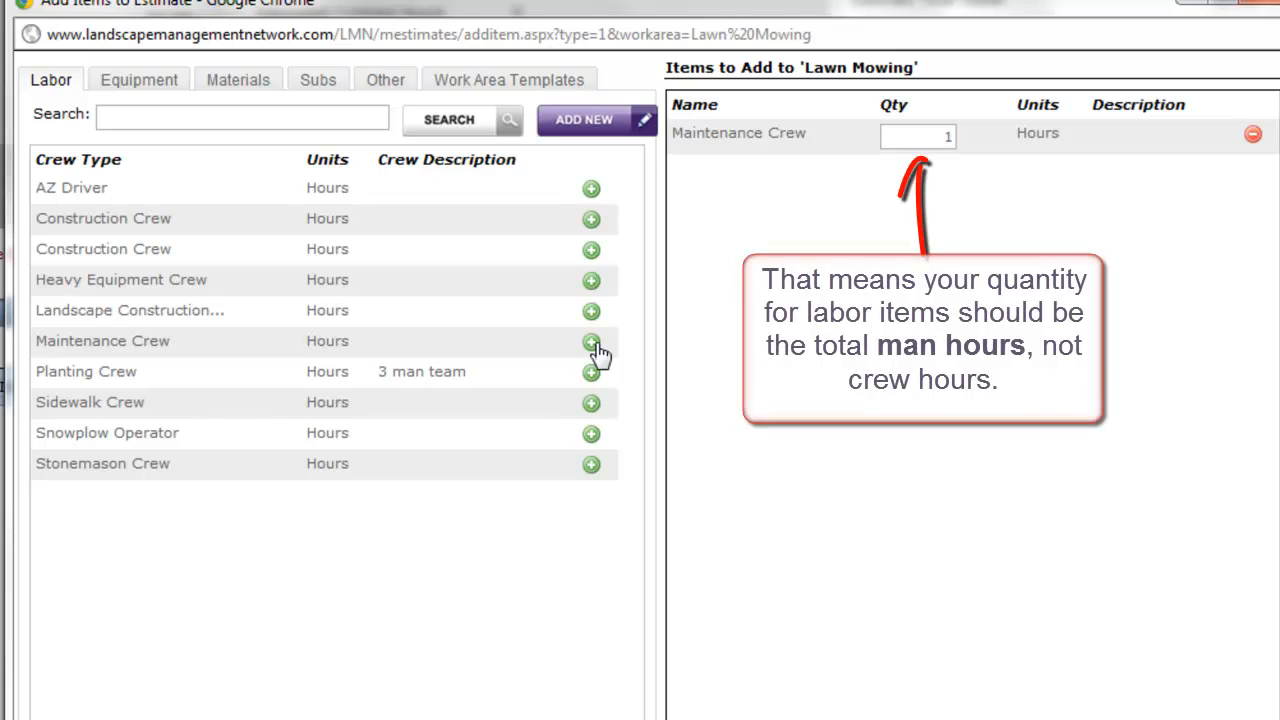
{"action": "double_click", "coordinate": [932, 135]}
{"action": "type", "text": "4"}
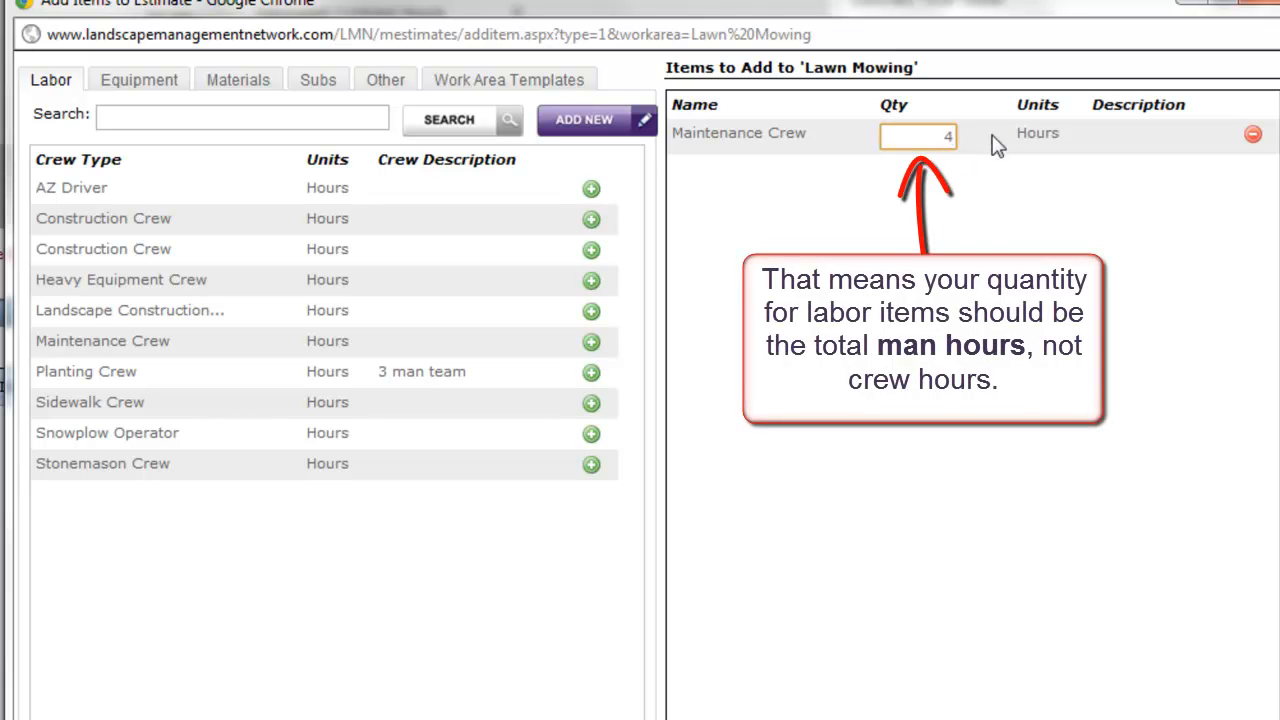
{"action": "left_click", "coordinate": [983, 230]}
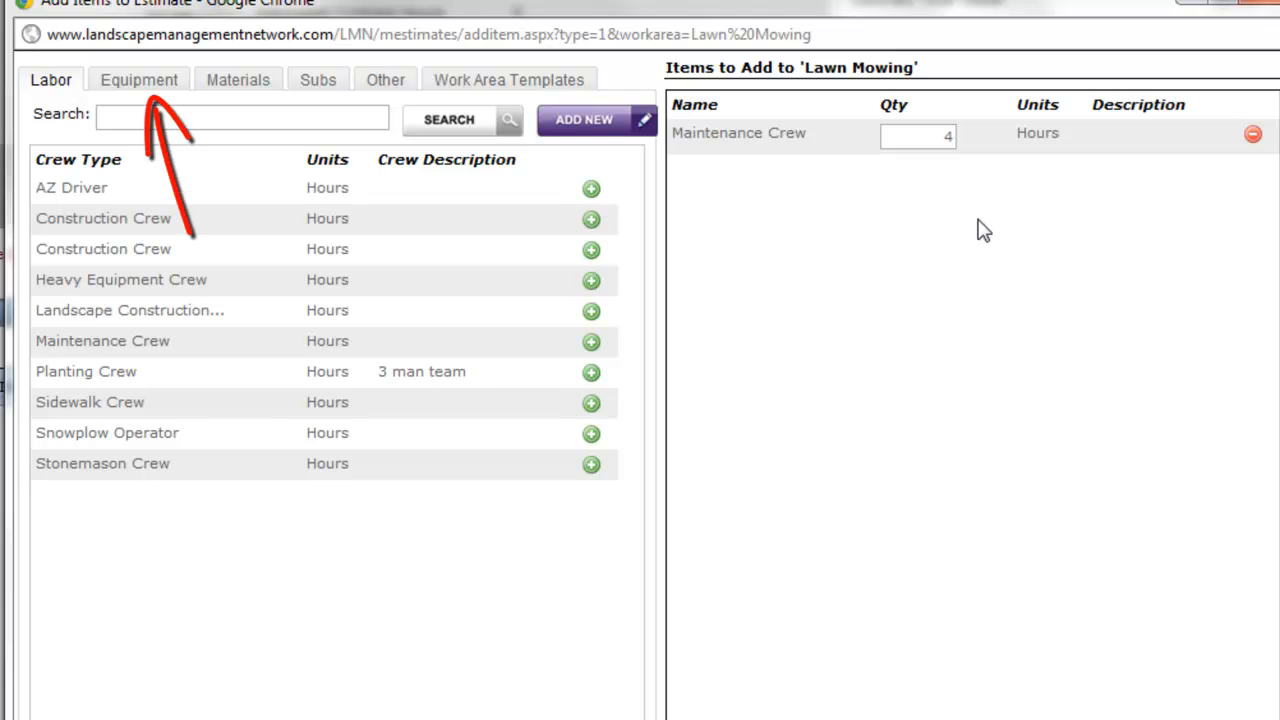
Add the Crew Truck w/ Maintenance Trailer equipment with a quantity of 2 hours, and insert the listed items into the Lawn Mowing service
{"action": "left_click", "coordinate": [129, 78]}
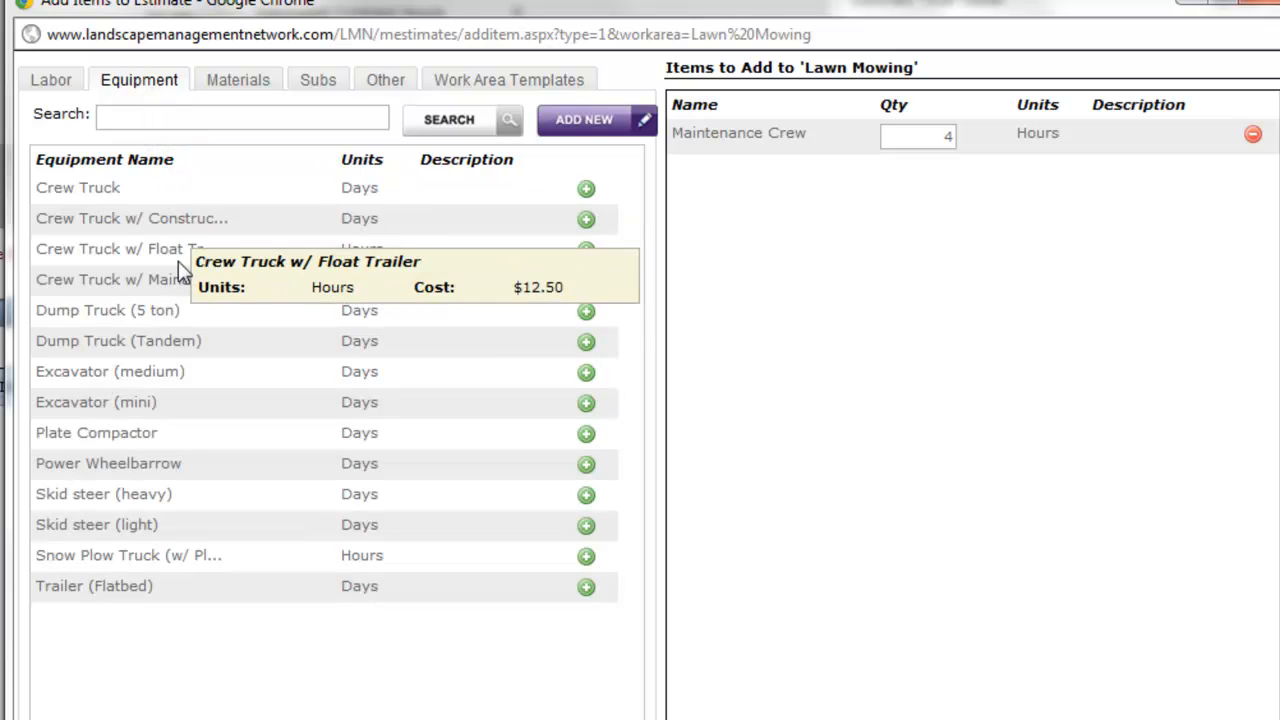
{"action": "mouse_move", "coordinate": [178, 270]}
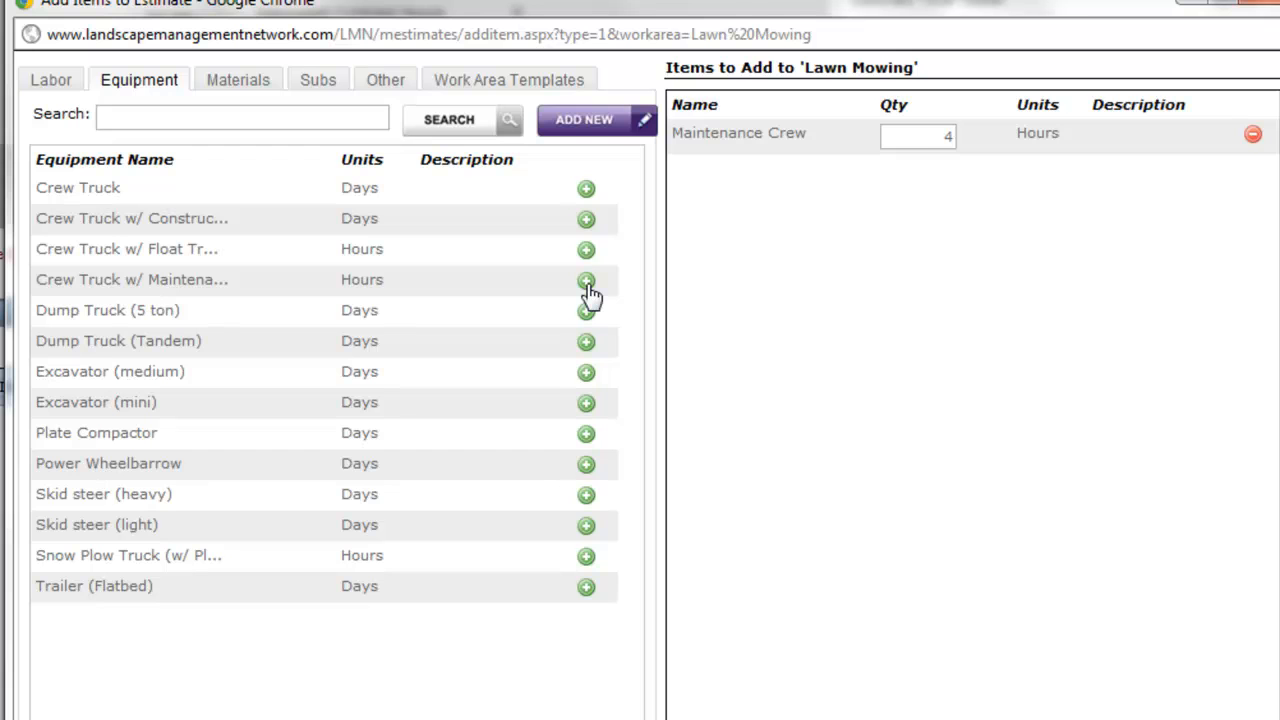
{"action": "left_click", "coordinate": [588, 284]}
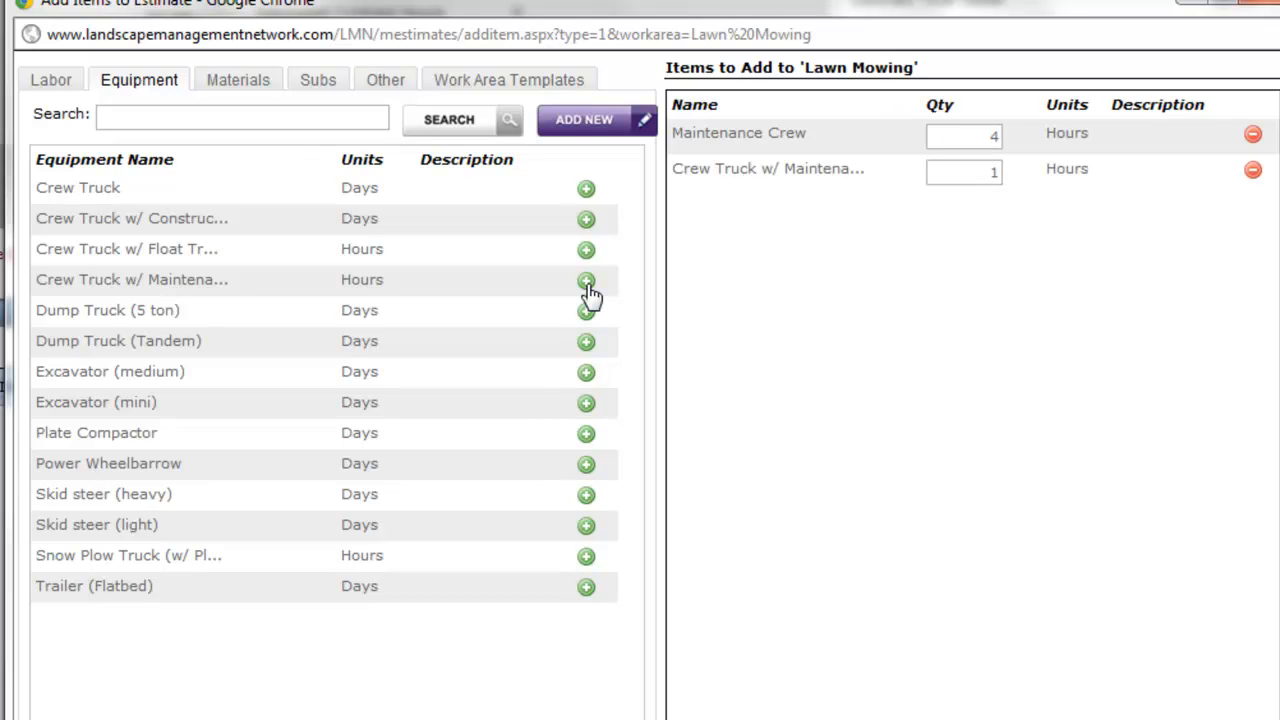
{"action": "double_click", "coordinate": [983, 171]}
{"action": "type", "text": "2"}
{"action": "left_click", "coordinate": [1020, 245]}
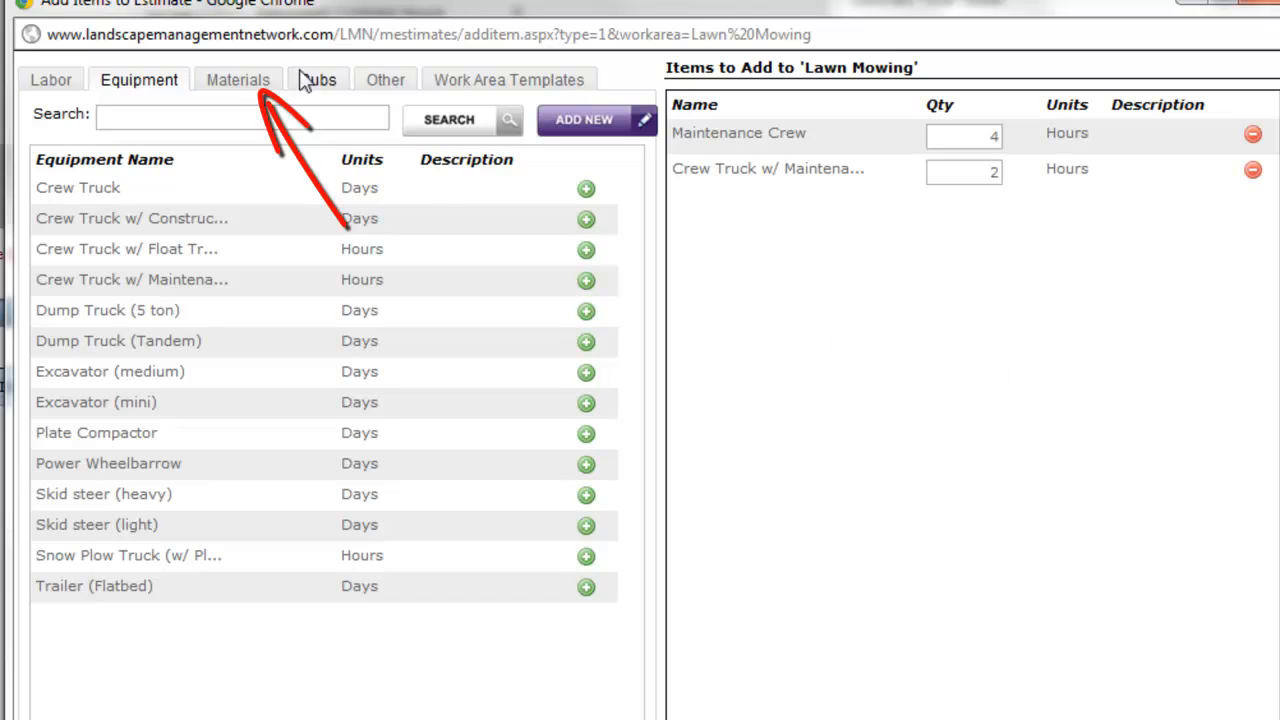
{"action": "left_click", "coordinate": [240, 80]}
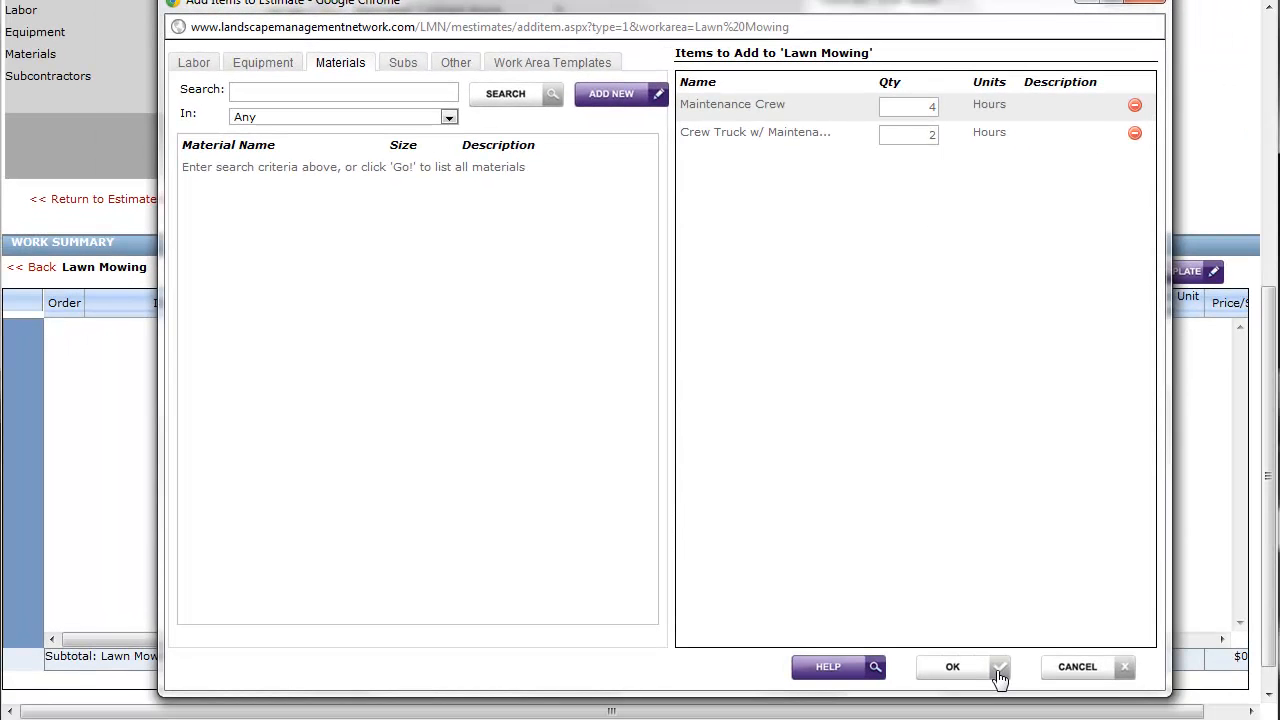
{"action": "left_click", "coordinate": [1000, 678]}
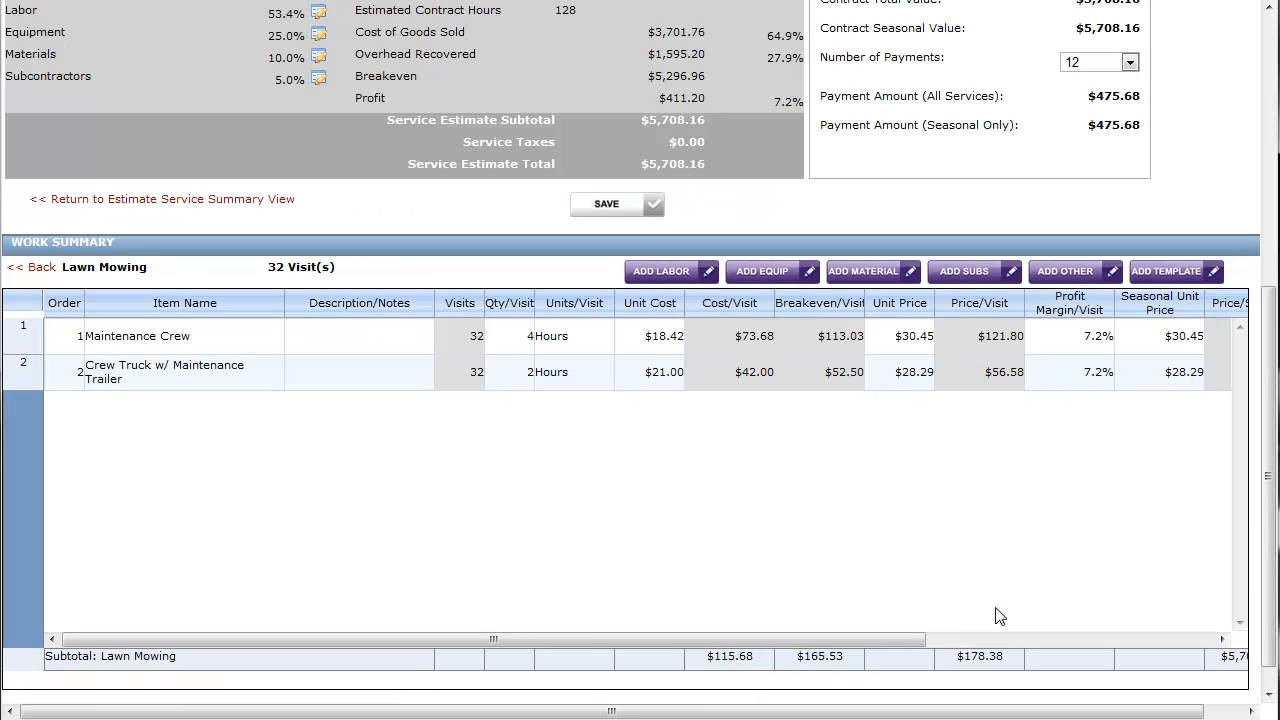
Set the Maintenance Crew's seasonal unit price to $29.00 in the Lawn Mowing work summary
{"action": "left_click_drag", "start_coordinate": [432, 306], "coordinate": [370, 306]}
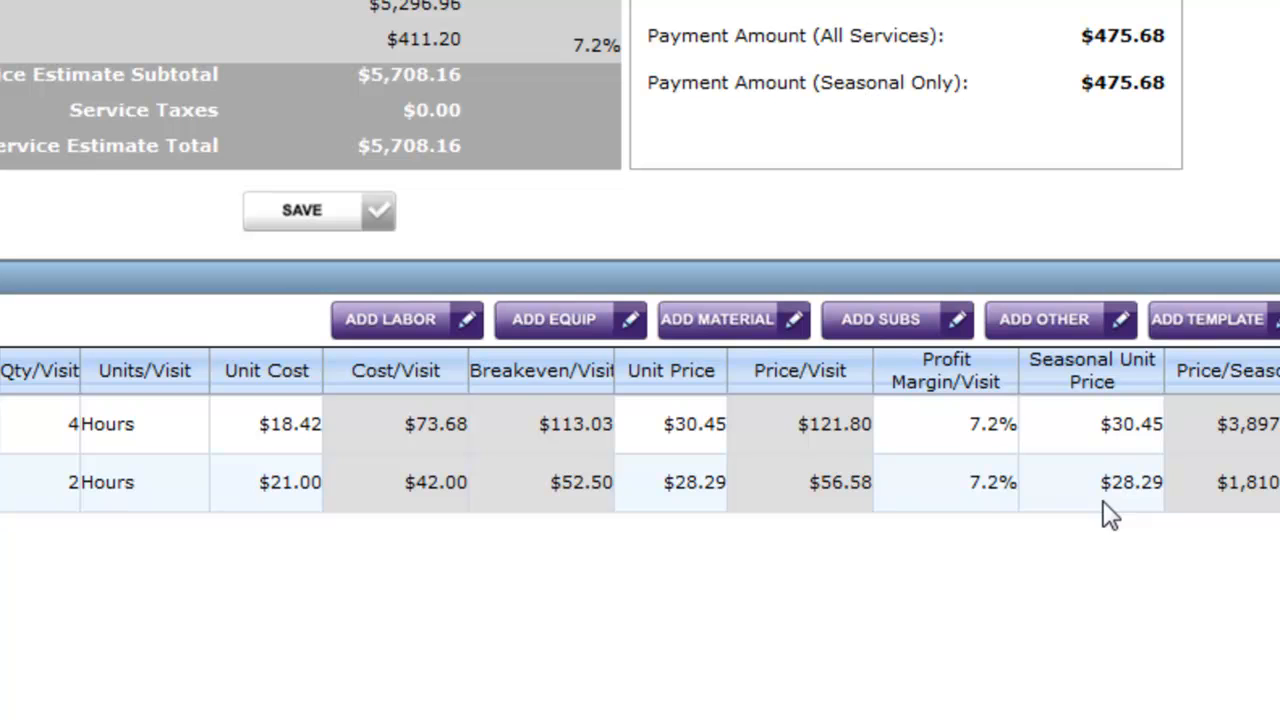
{"action": "left_click", "coordinate": [1114, 445]}
{"action": "left_click_drag", "start_coordinate": [1128, 428], "coordinate": [938, 441]}
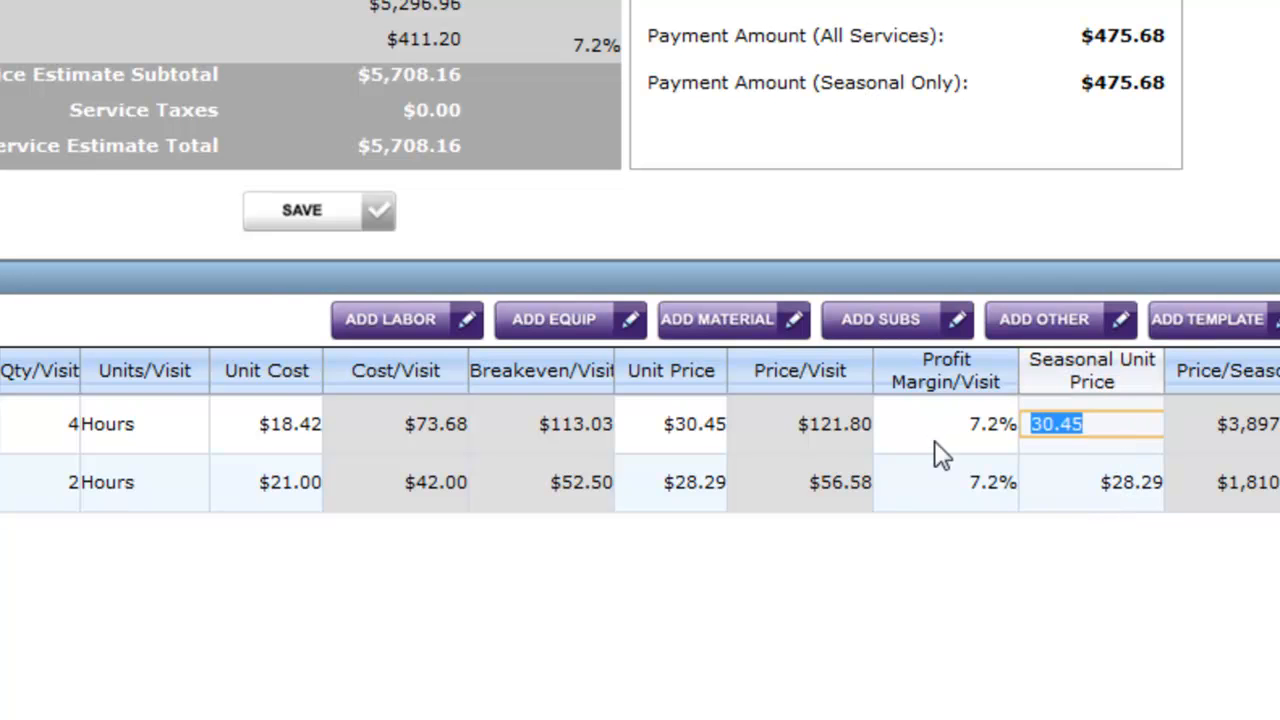
{"action": "type", "text": "29"}
{"action": "key", "text": "Return"}
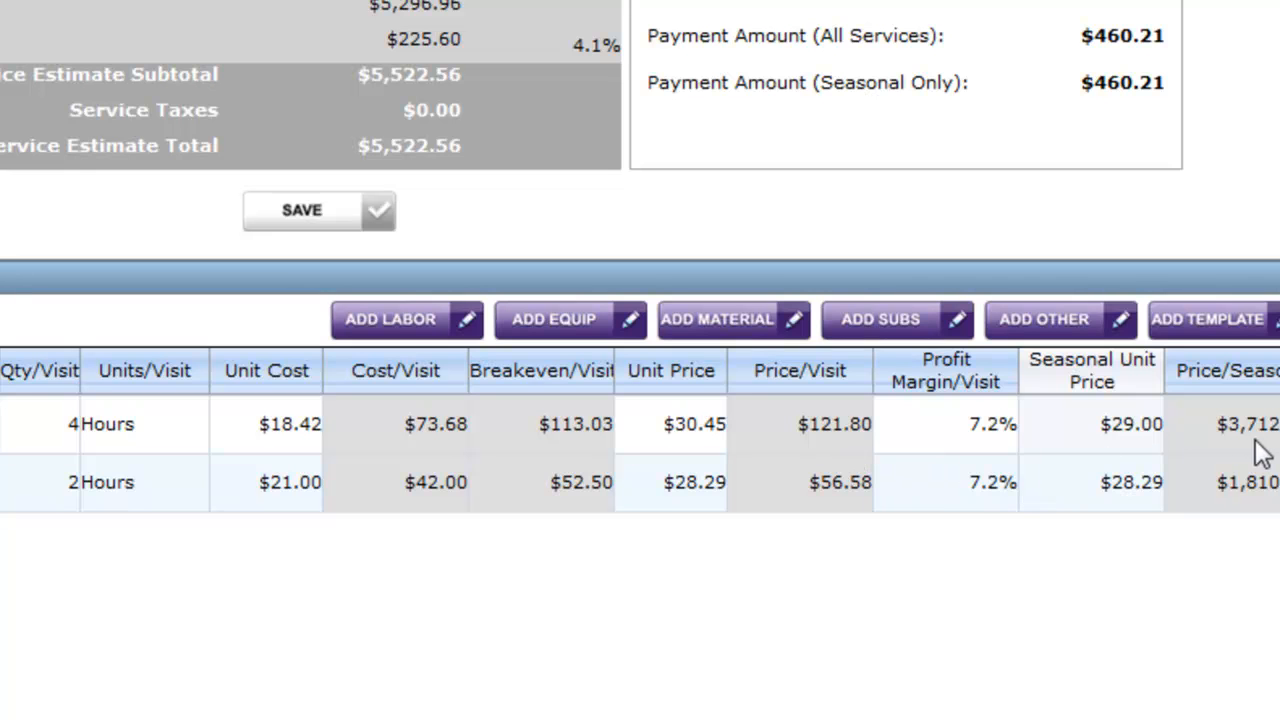
Set the Maintenance Crew's seasonal unit price to $29.50 in the Lawn Mowing work summary
{"action": "scroll", "coordinate": [640, 430], "scroll_direction": "right", "scroll_amount": 4}
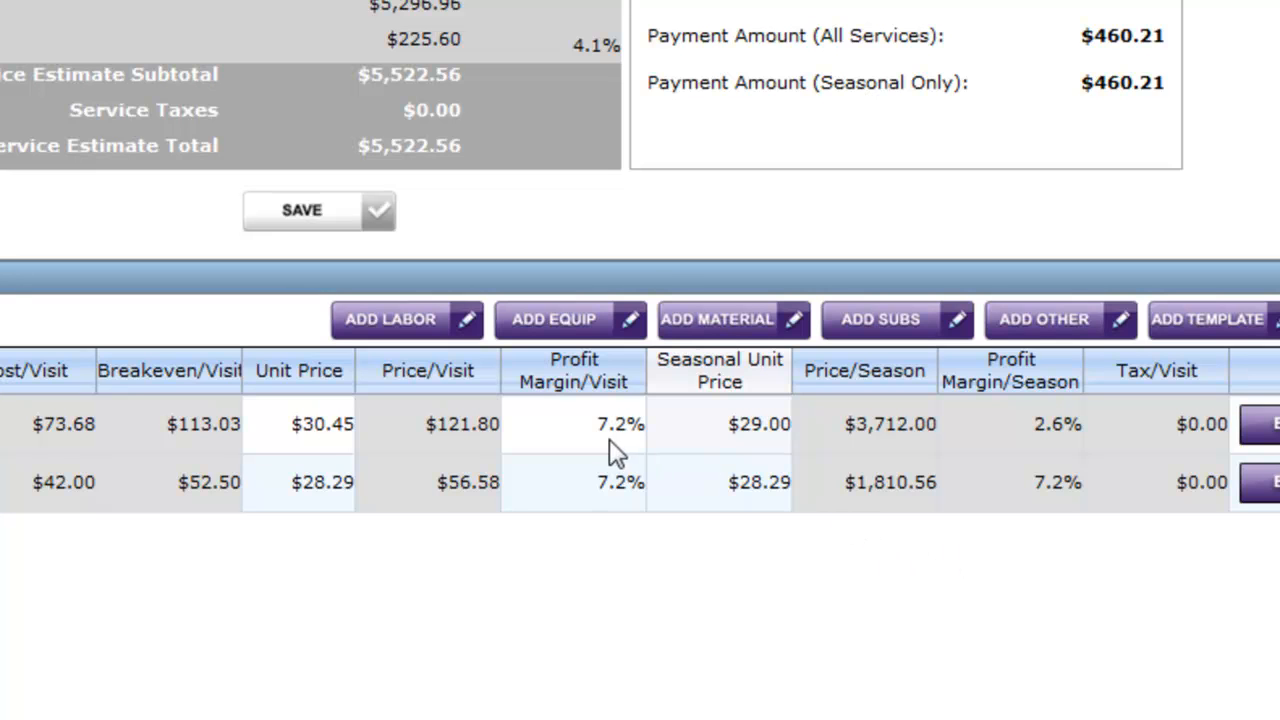
{"action": "left_click", "coordinate": [754, 440]}
{"action": "left_click_drag", "start_coordinate": [754, 434], "coordinate": [625, 428]}
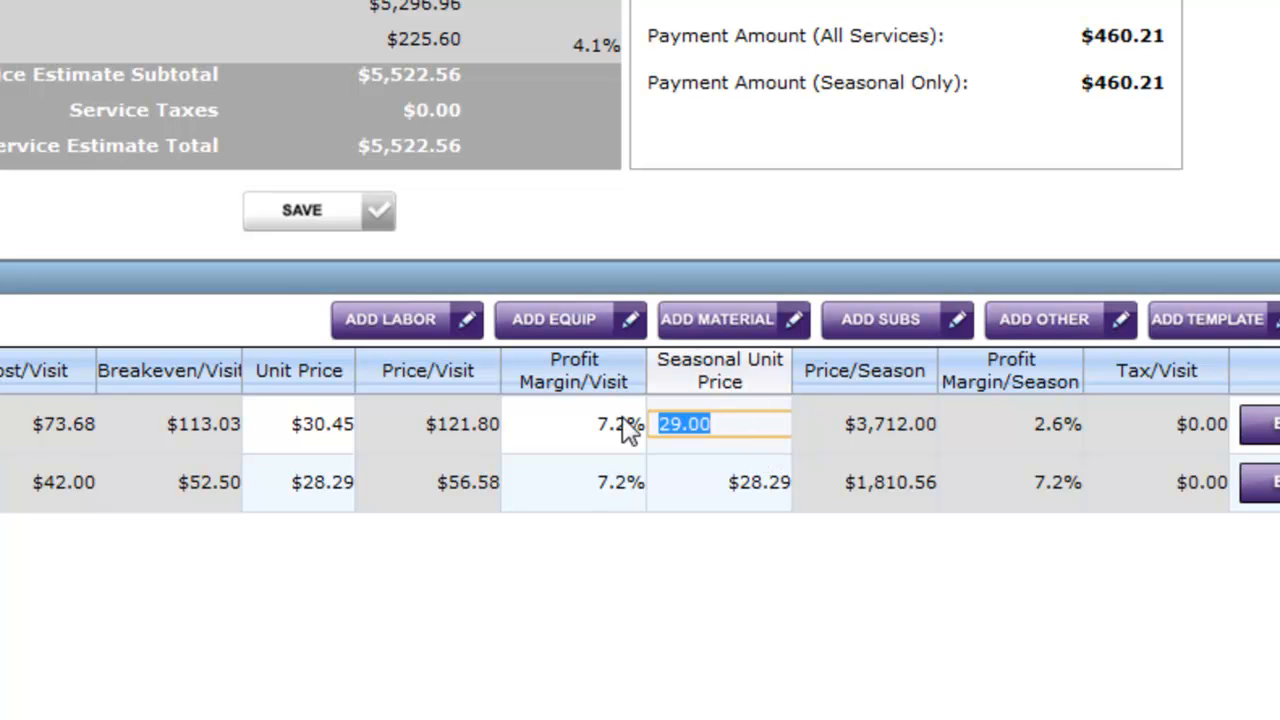
{"action": "type", "text": "29.50"}
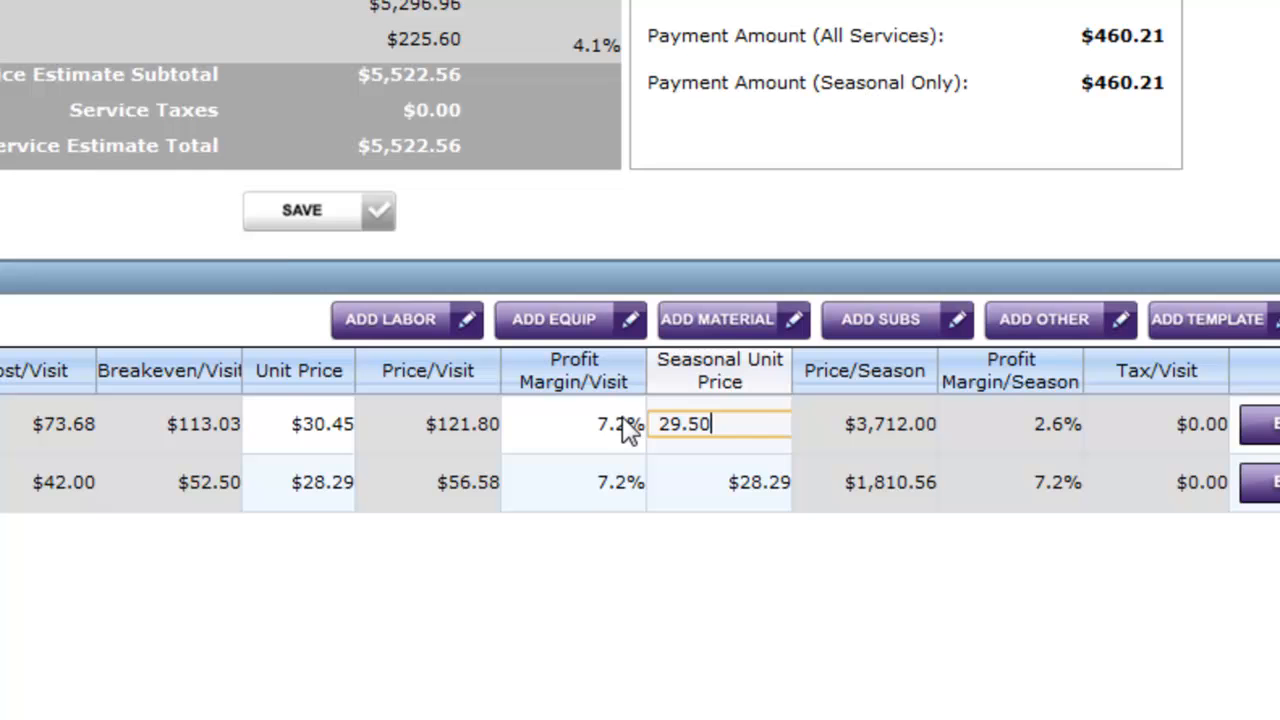
{"action": "key", "text": "Return"}
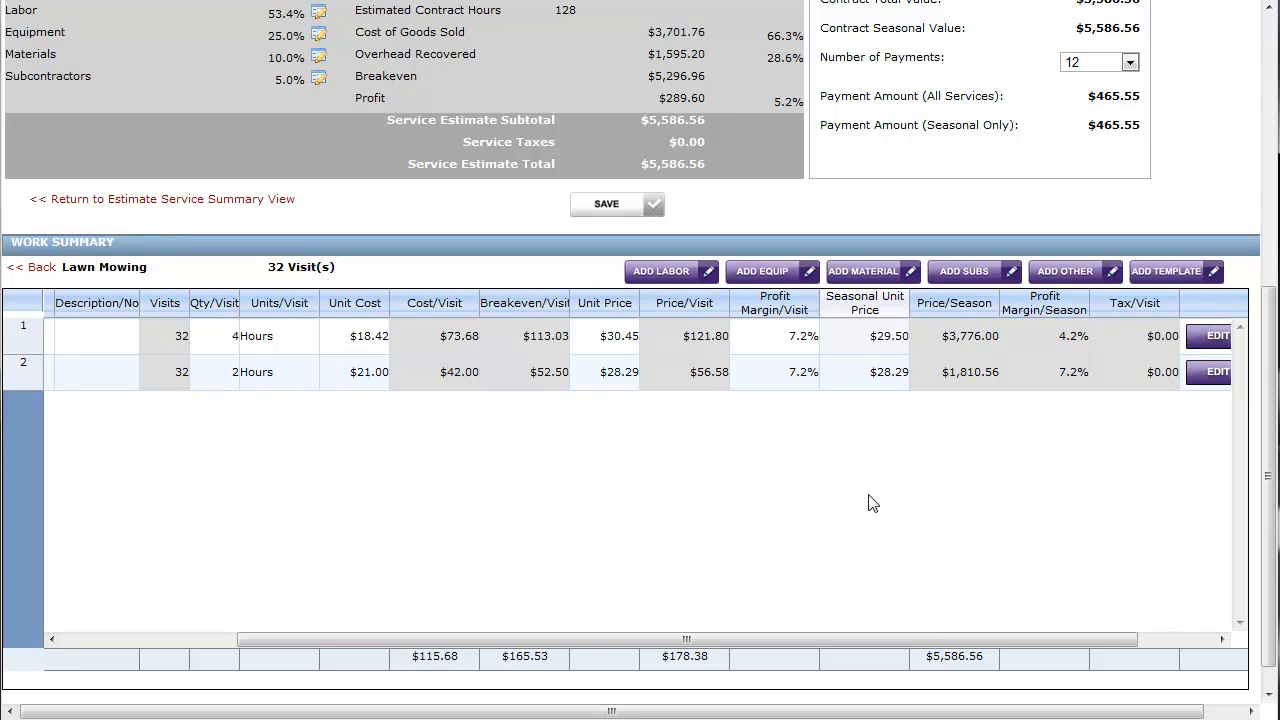
Return to the estimate's list of services and narrow the Service Description and Billed As columns
{"action": "left_click_drag", "start_coordinate": [891, 640], "coordinate": [685, 635]}
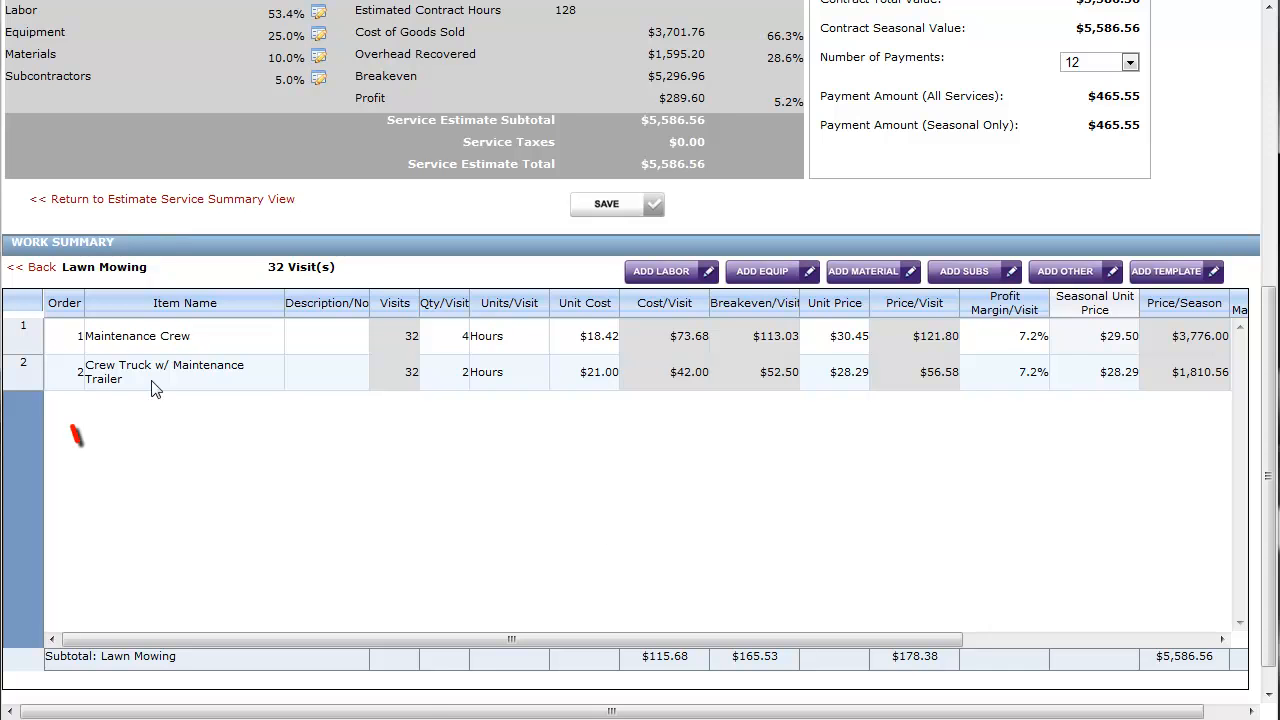
{"action": "left_click", "coordinate": [43, 274]}
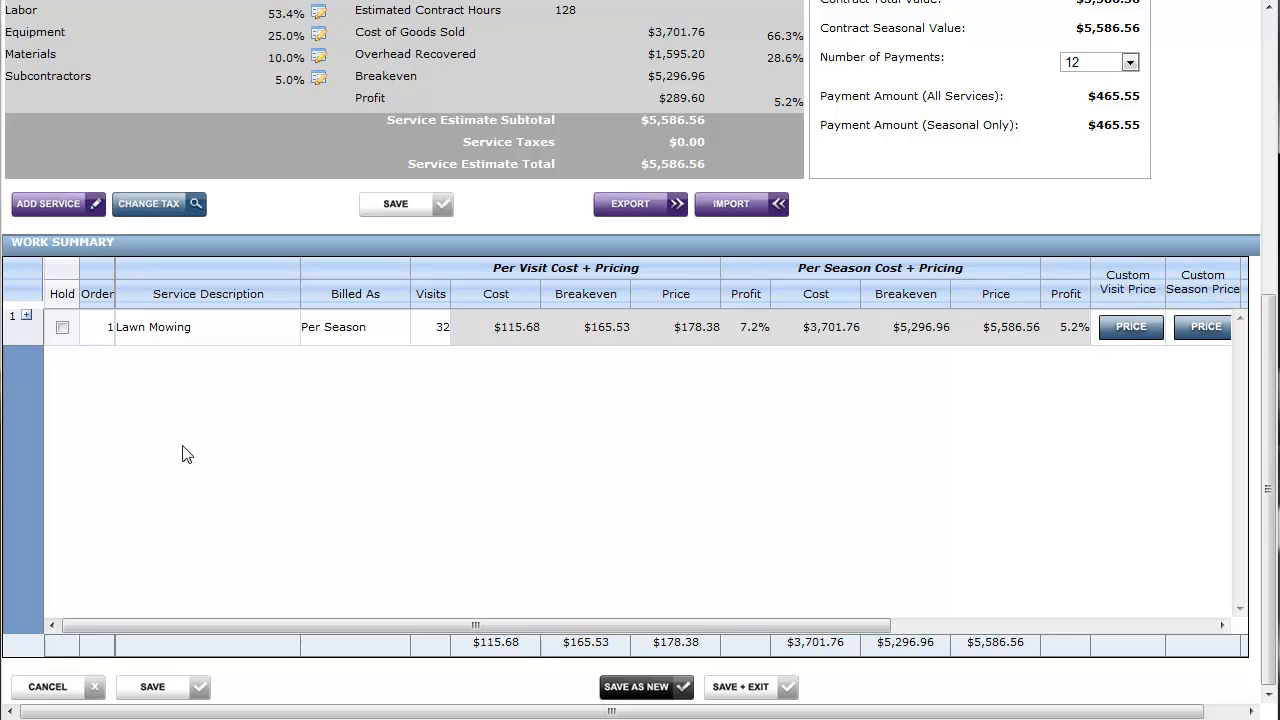
{"action": "left_click_drag", "start_coordinate": [299, 270], "coordinate": [227, 270]}
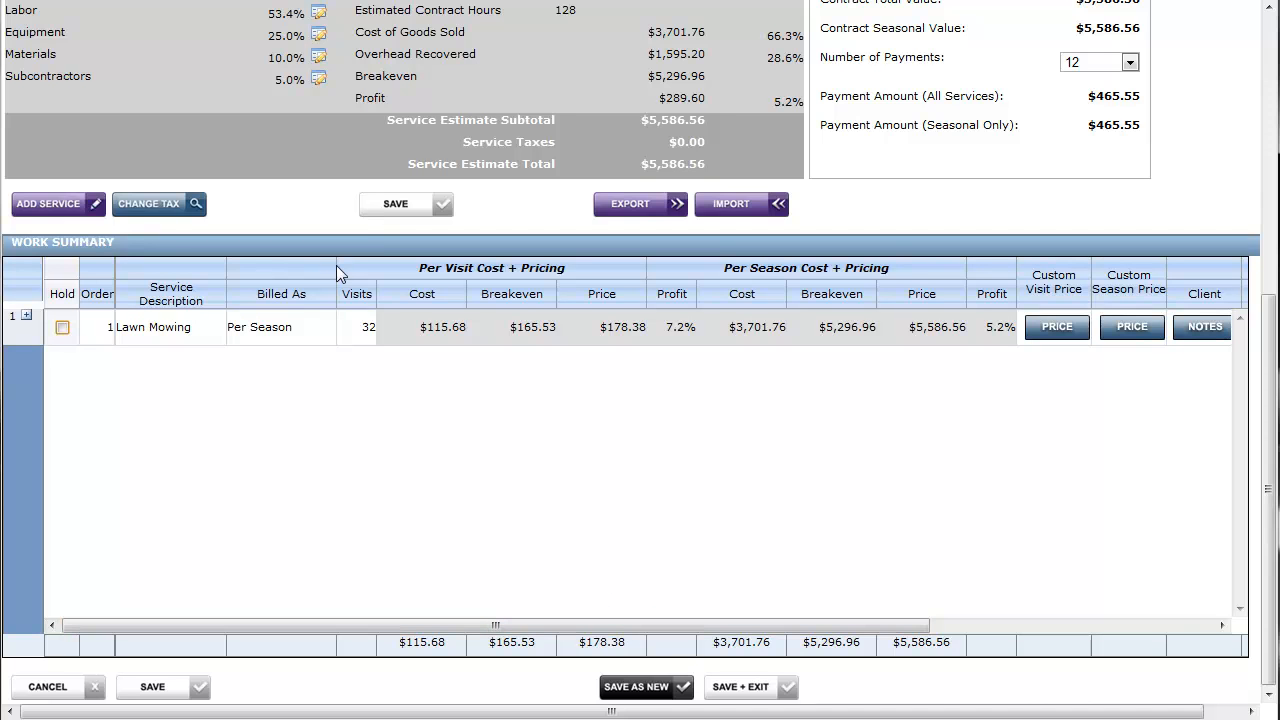
{"action": "left_click_drag", "start_coordinate": [330, 266], "coordinate": [306, 266]}
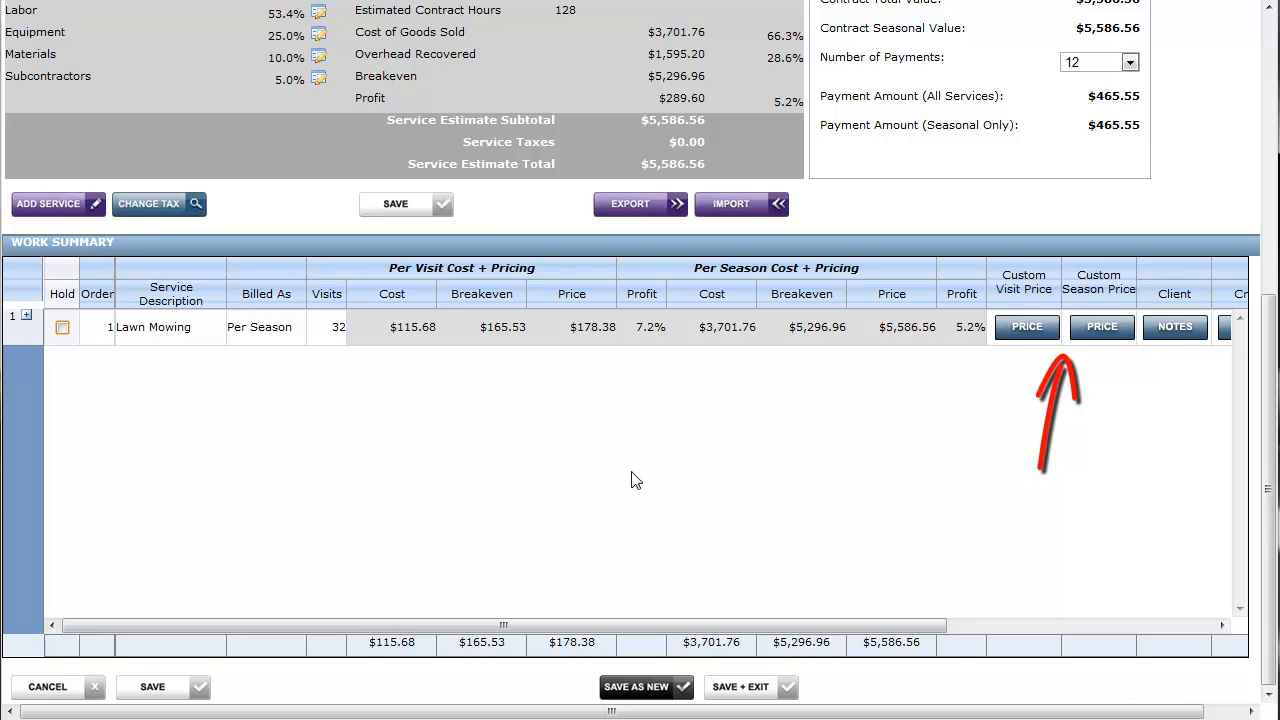
Set a custom per visit price of $175 for the Lawn Mowing service
{"action": "left_click", "coordinate": [1009, 337]}
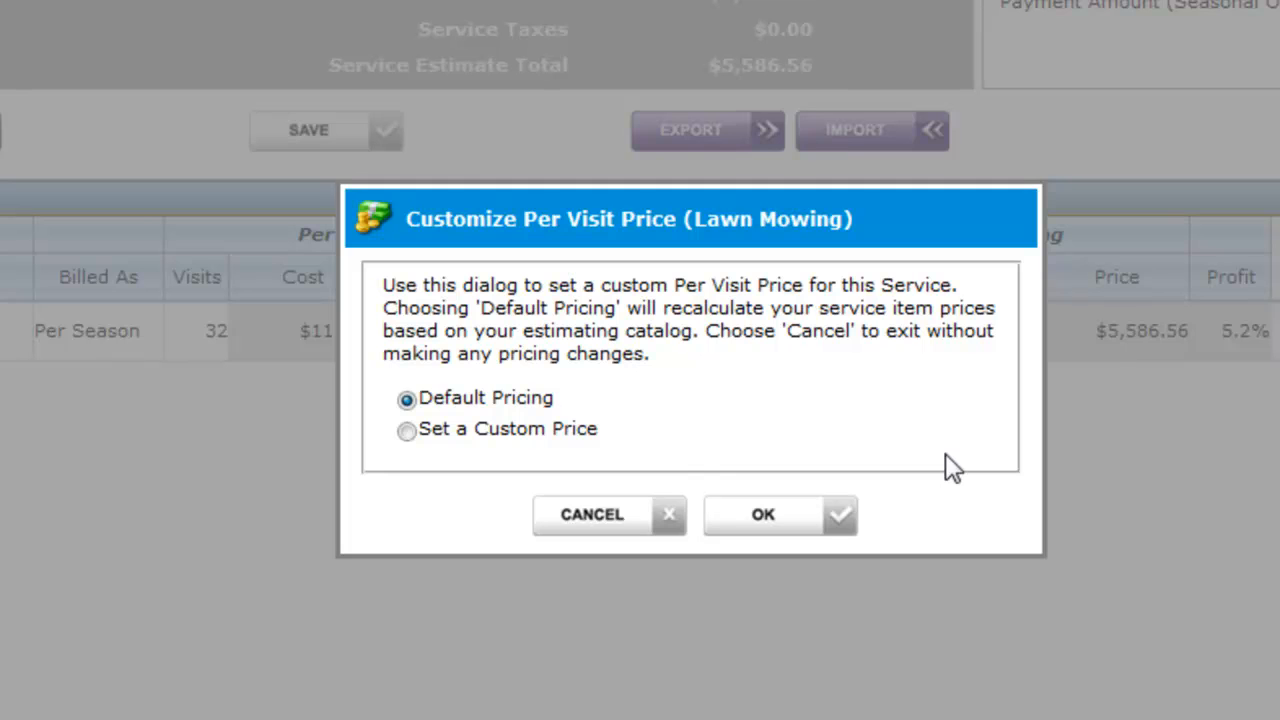
{"action": "left_click", "coordinate": [558, 432]}
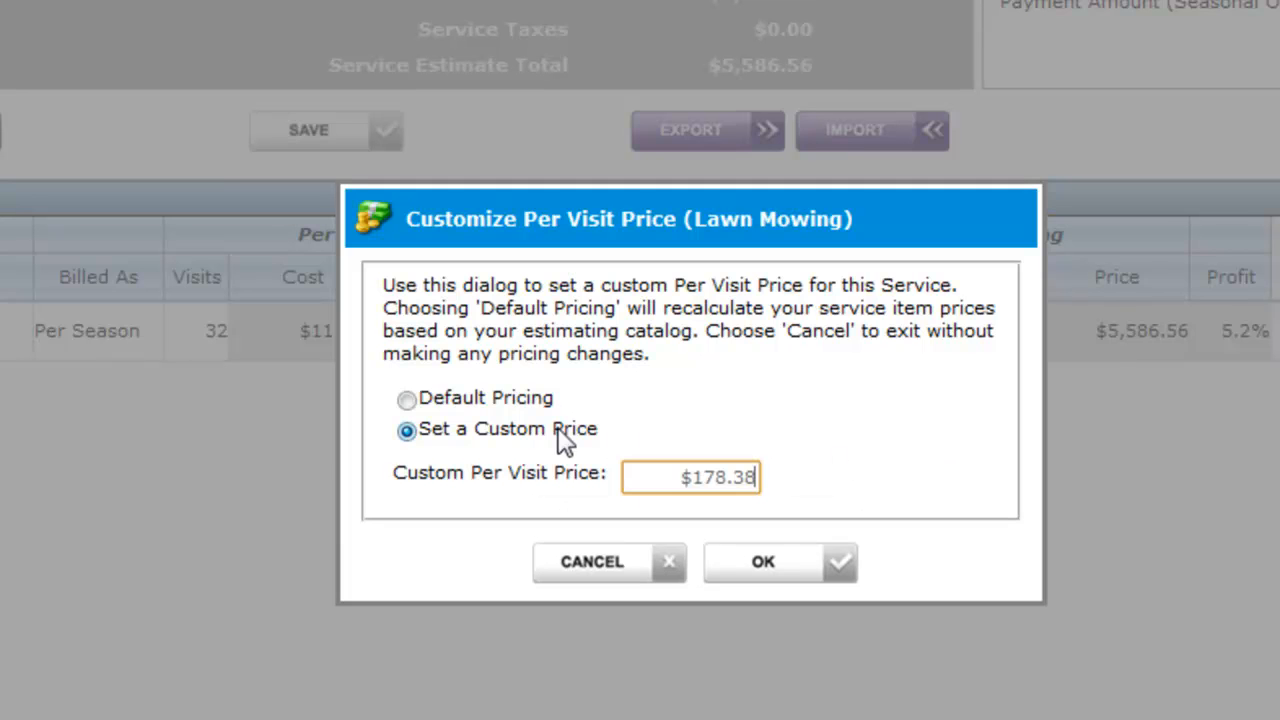
{"action": "left_click_drag", "start_coordinate": [669, 480], "coordinate": [866, 497]}
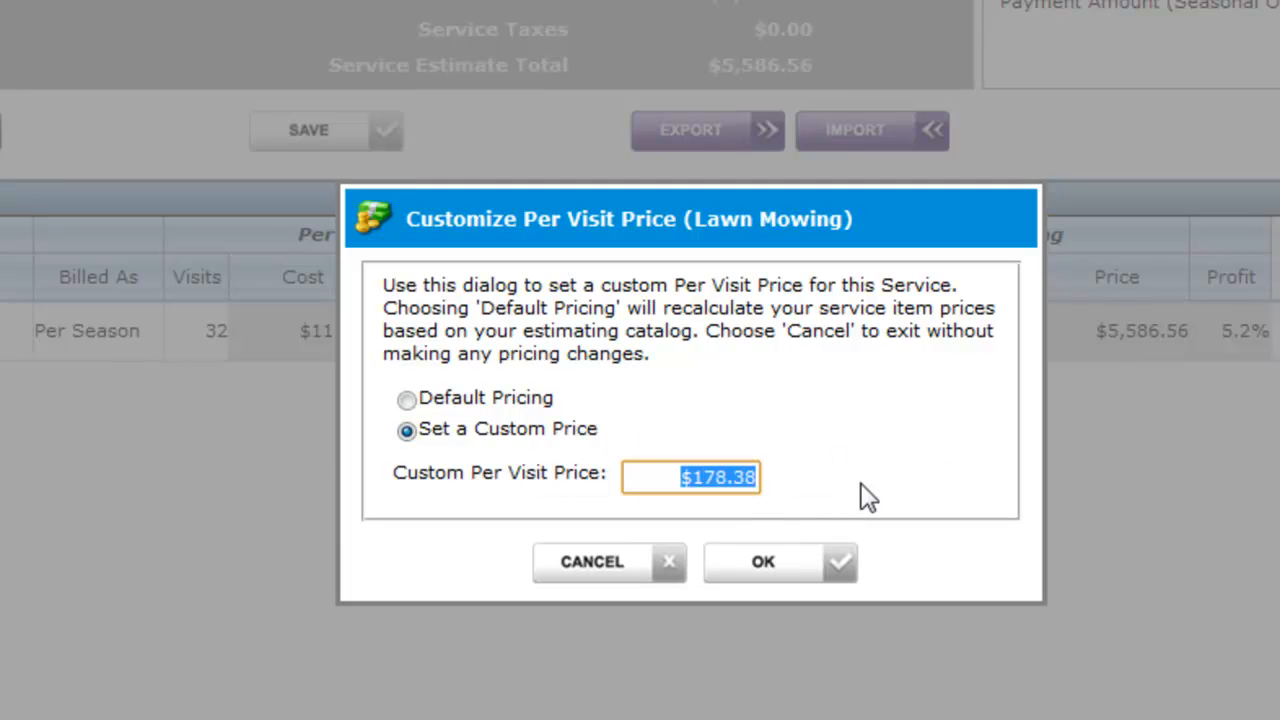
{"action": "type", "text": "175"}
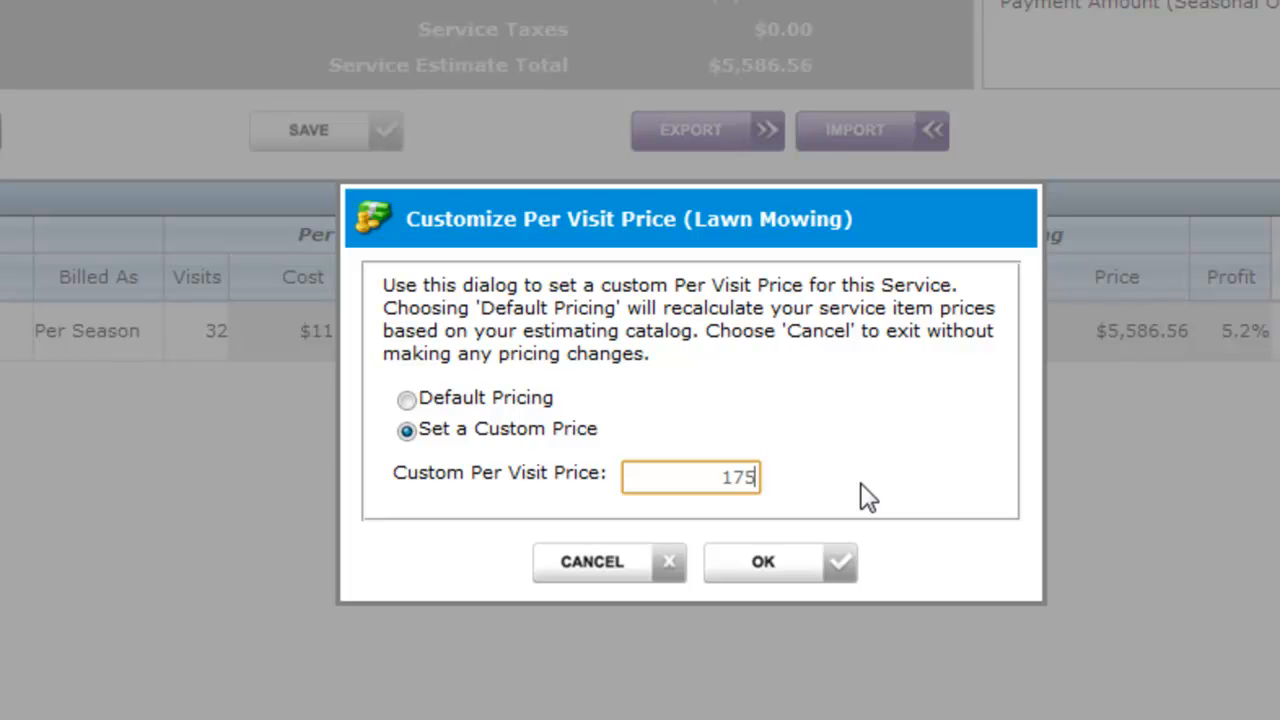
{"action": "left_click", "coordinate": [797, 560]}
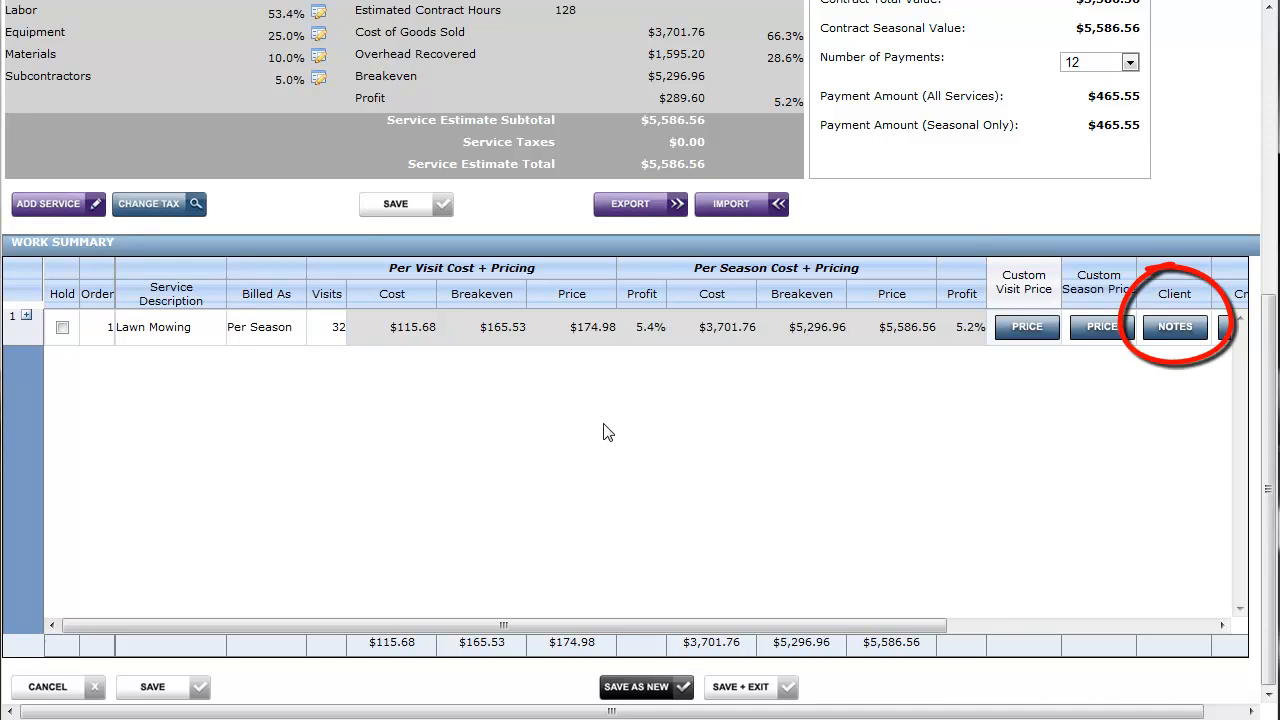
Open the Lawn Mowing service's client notes for editing
{"action": "left_click", "coordinate": [1190, 345]}
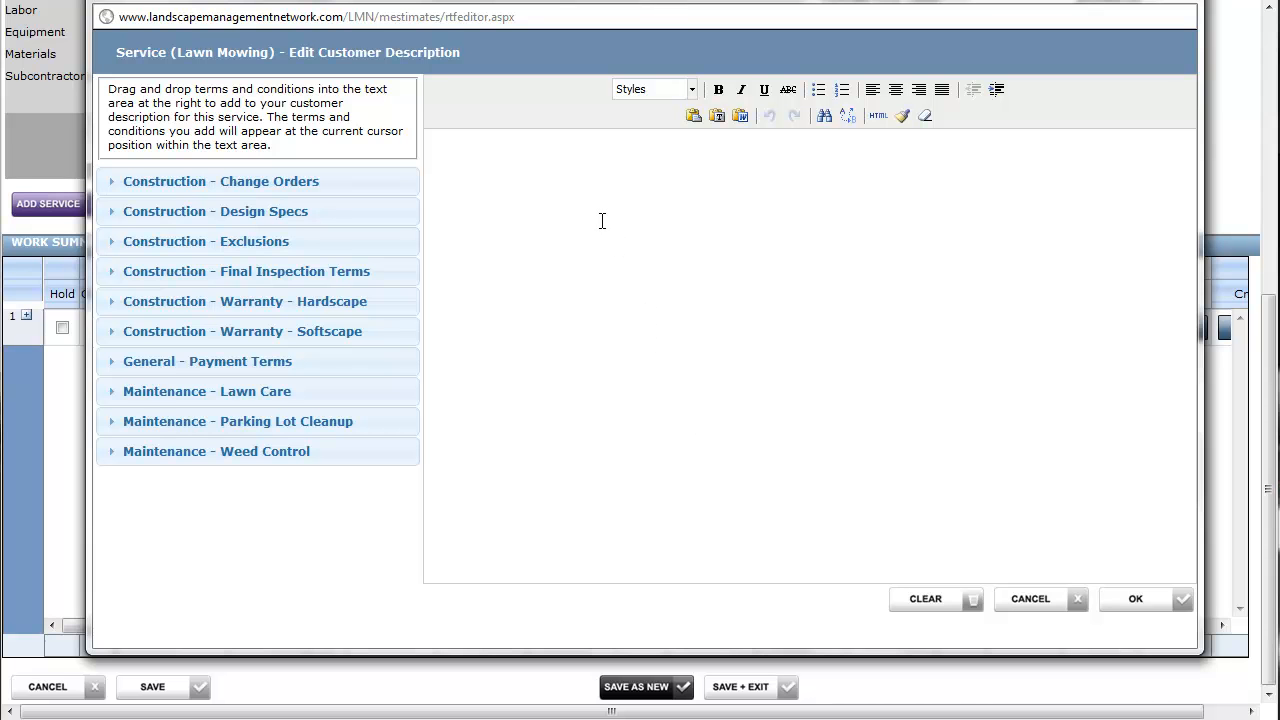
Try out the sample text "Enter customer notes here." with a bold "customer" in the customer description, and clear it
{"action": "left_click", "coordinate": [584, 187]}
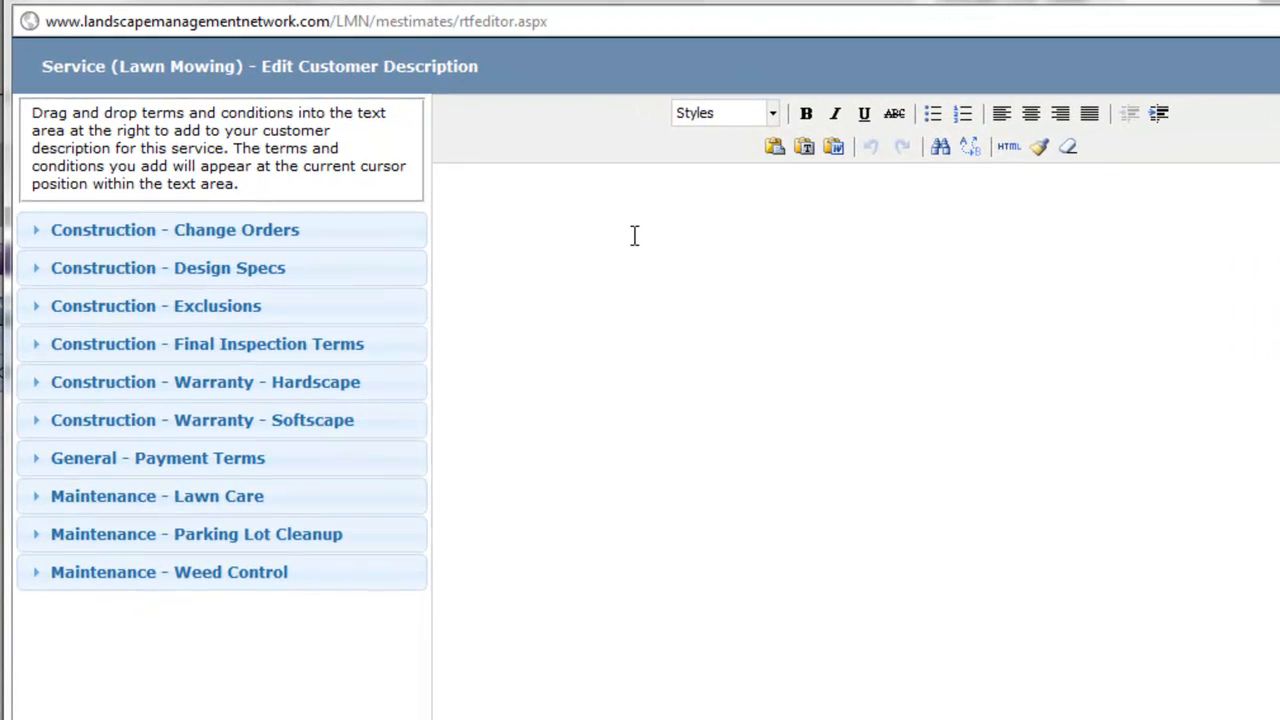
{"action": "type", "text": "Enter customer notes here."}
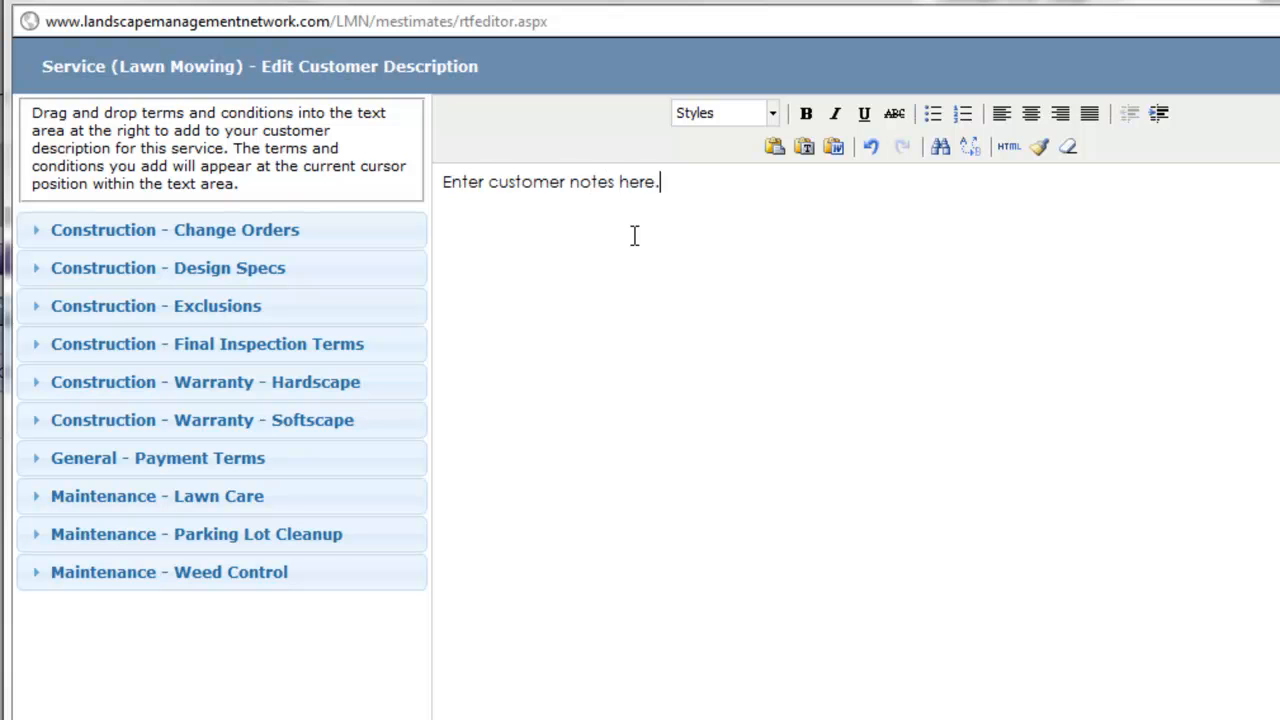
{"action": "double_click", "coordinate": [510, 181]}
{"action": "left_click", "coordinate": [806, 113]}
{"action": "left_click", "coordinate": [757, 313]}
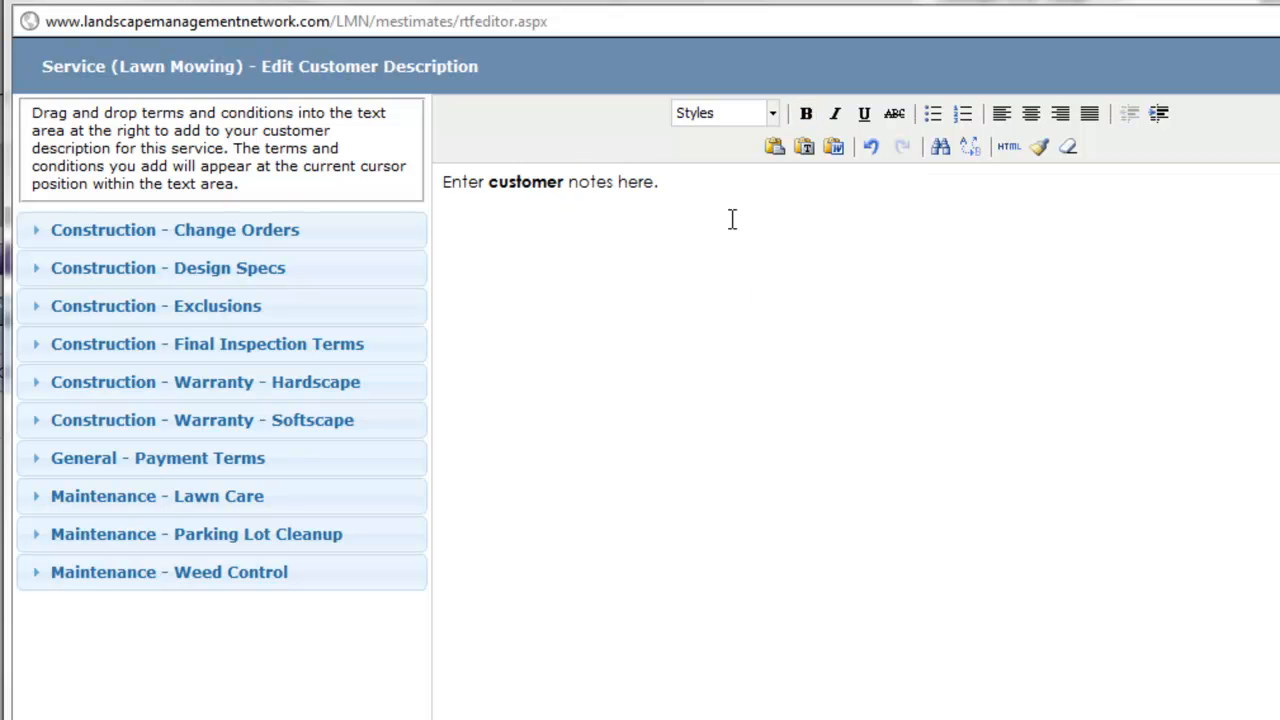
{"action": "left_click_drag", "start_coordinate": [742, 184], "coordinate": [443, 192]}
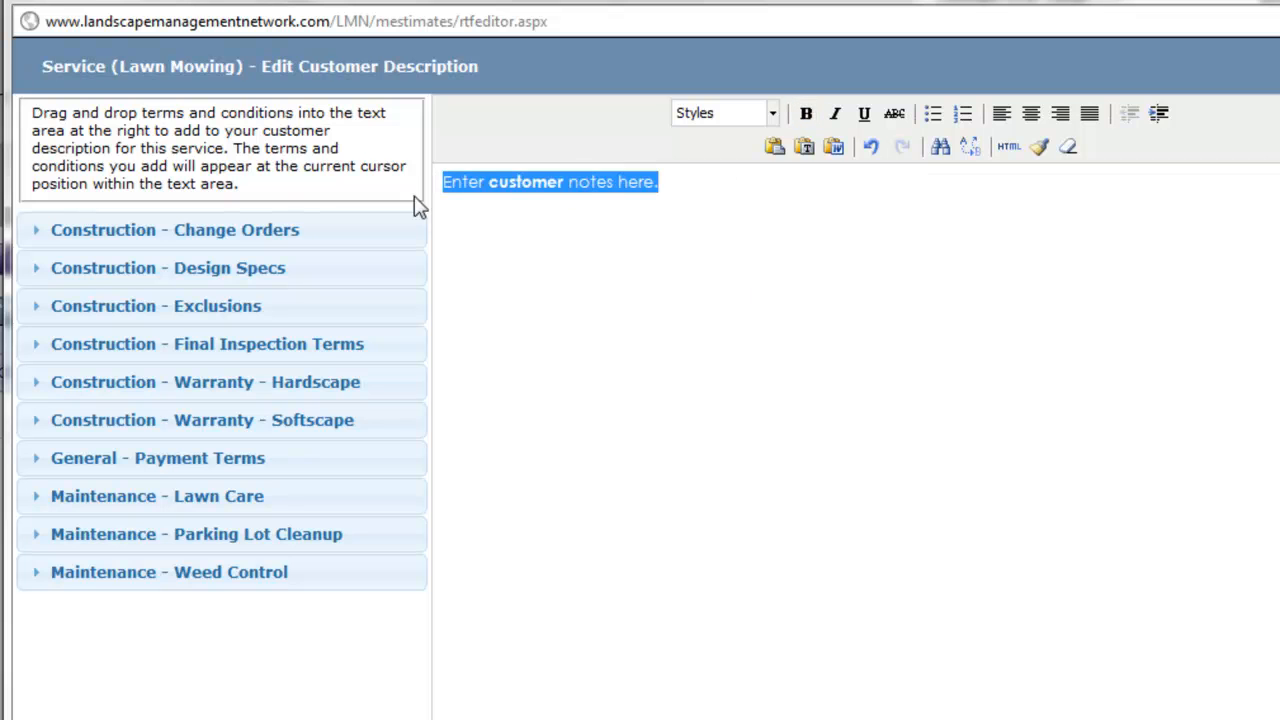
{"action": "key", "text": "Delete"}
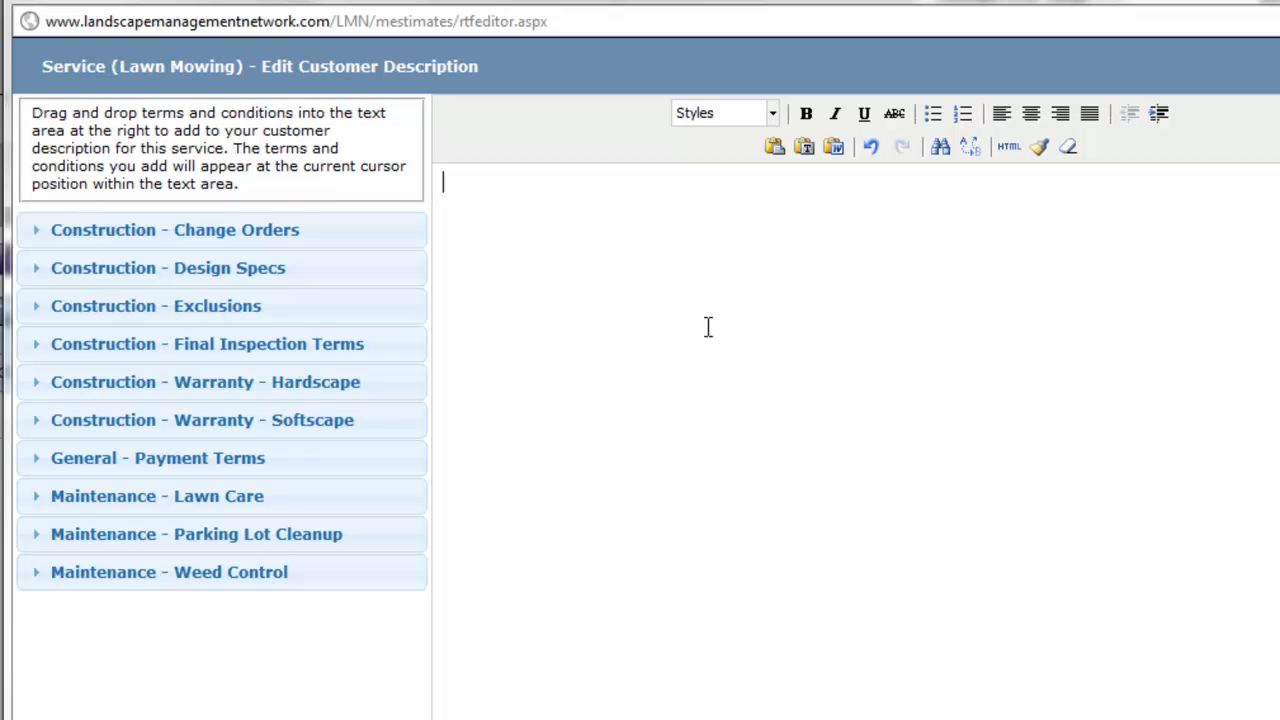
Insert the Maintenance - Lawn Care terms into the customer description, retype "directed" in the last bullet with spell-check correction, and accept the description
{"action": "left_click_drag", "start_coordinate": [400, 503], "coordinate": [862, 214]}
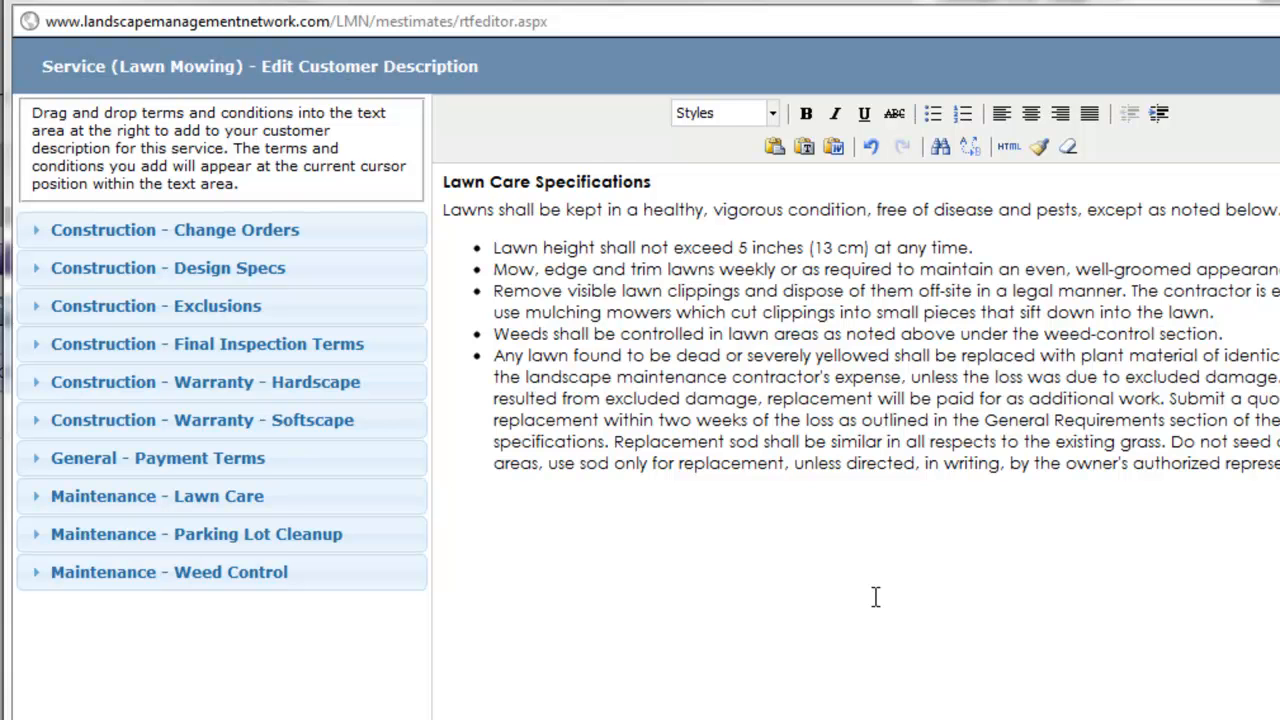
{"action": "left_click", "coordinate": [888, 464]}
{"action": "double_click", "coordinate": [888, 464]}
{"action": "type", "text": "dircted"}
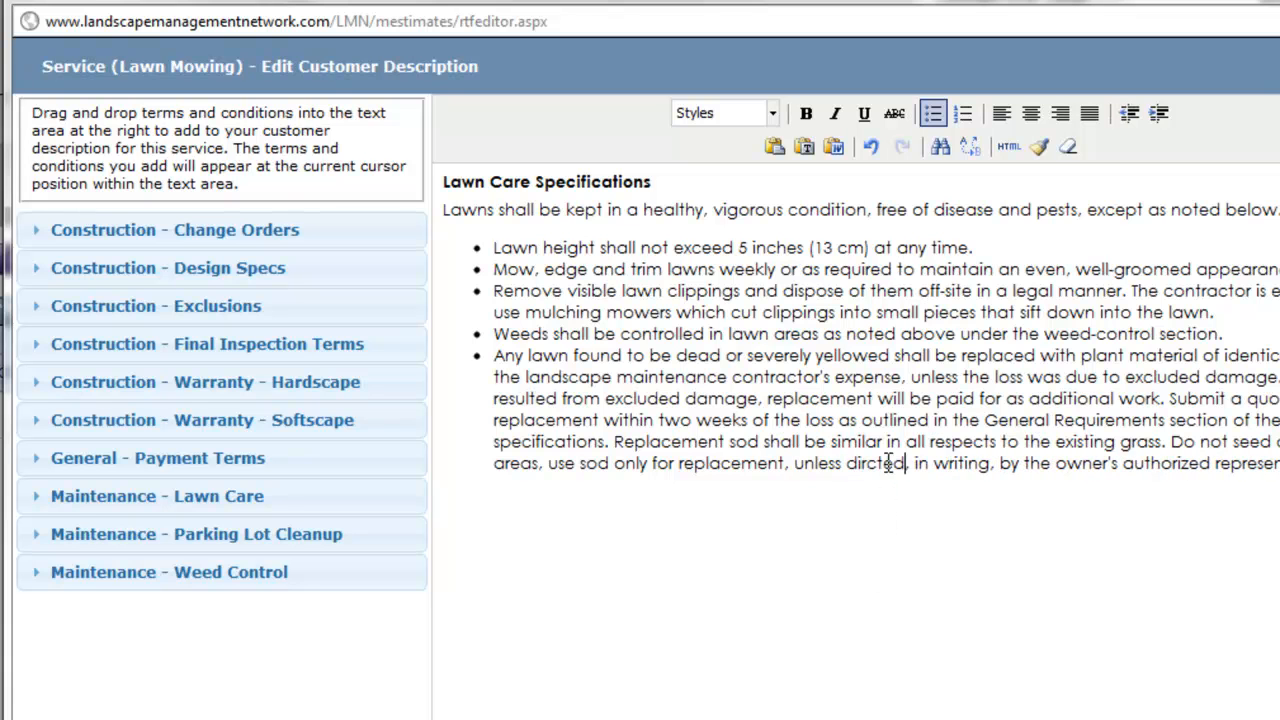
{"action": "left_click", "coordinate": [922, 606]}
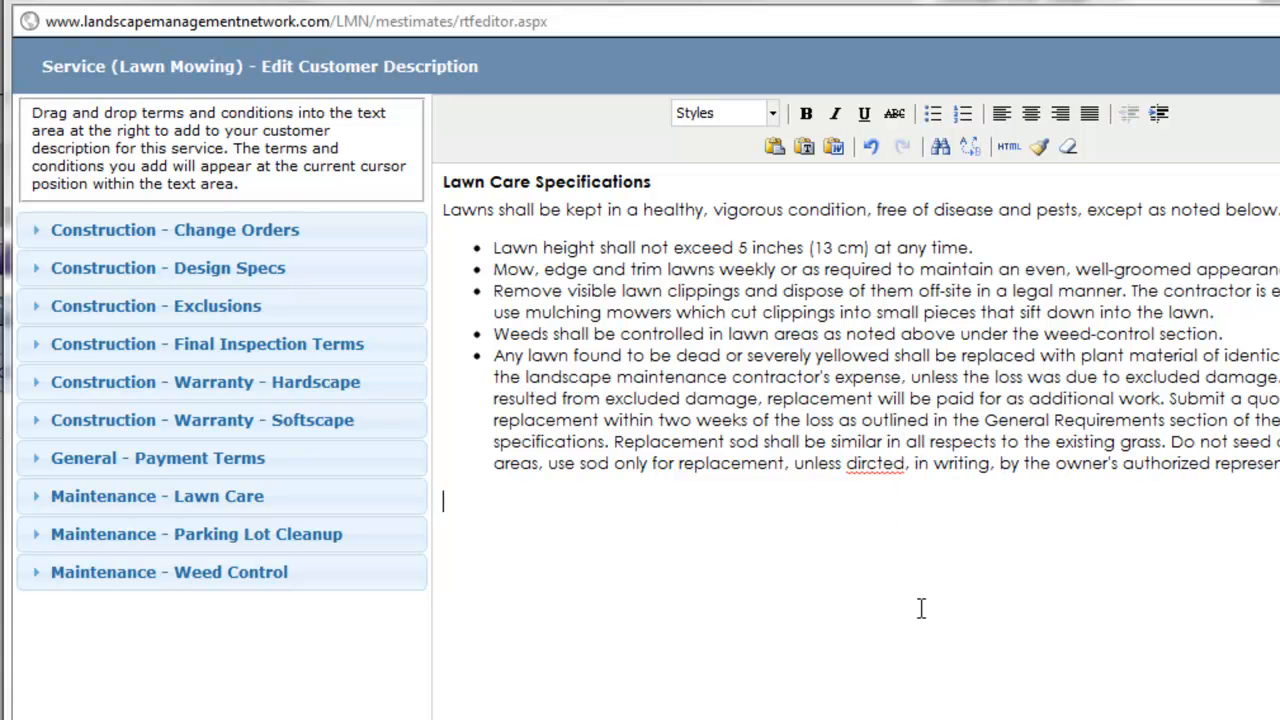
{"action": "right_click", "coordinate": [878, 472]}
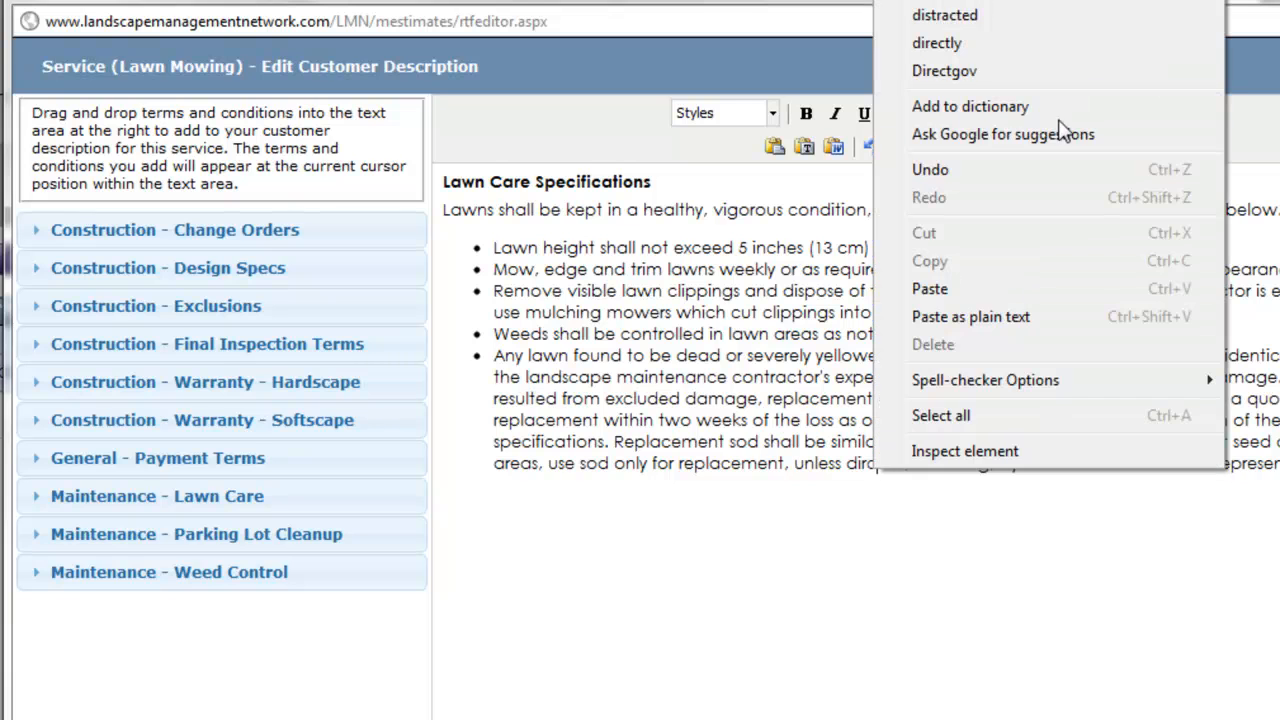
{"action": "left_click", "coordinate": [1063, 130]}
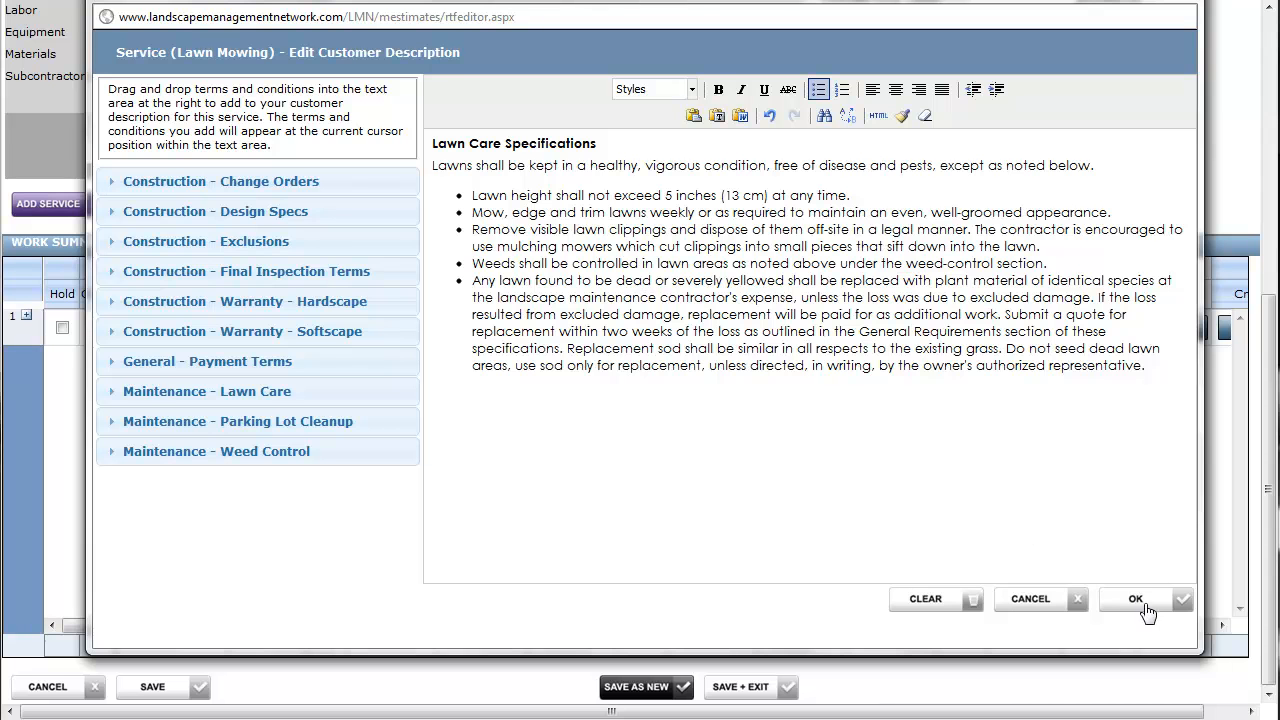
{"action": "left_click", "coordinate": [1142, 604]}
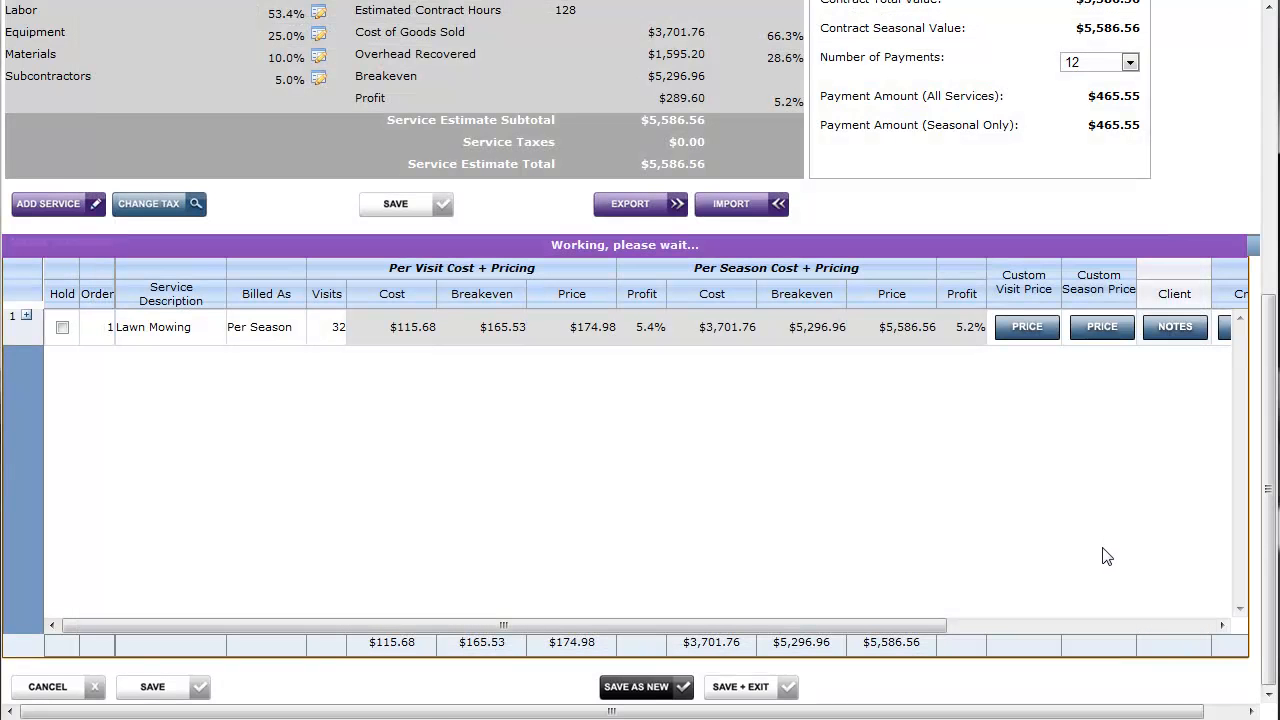
Write "Use push mower for steep slope at the back." in the Lawn Mowing service's crew instructions
{"action": "left_click_drag", "start_coordinate": [917, 626], "coordinate": [1180, 640]}
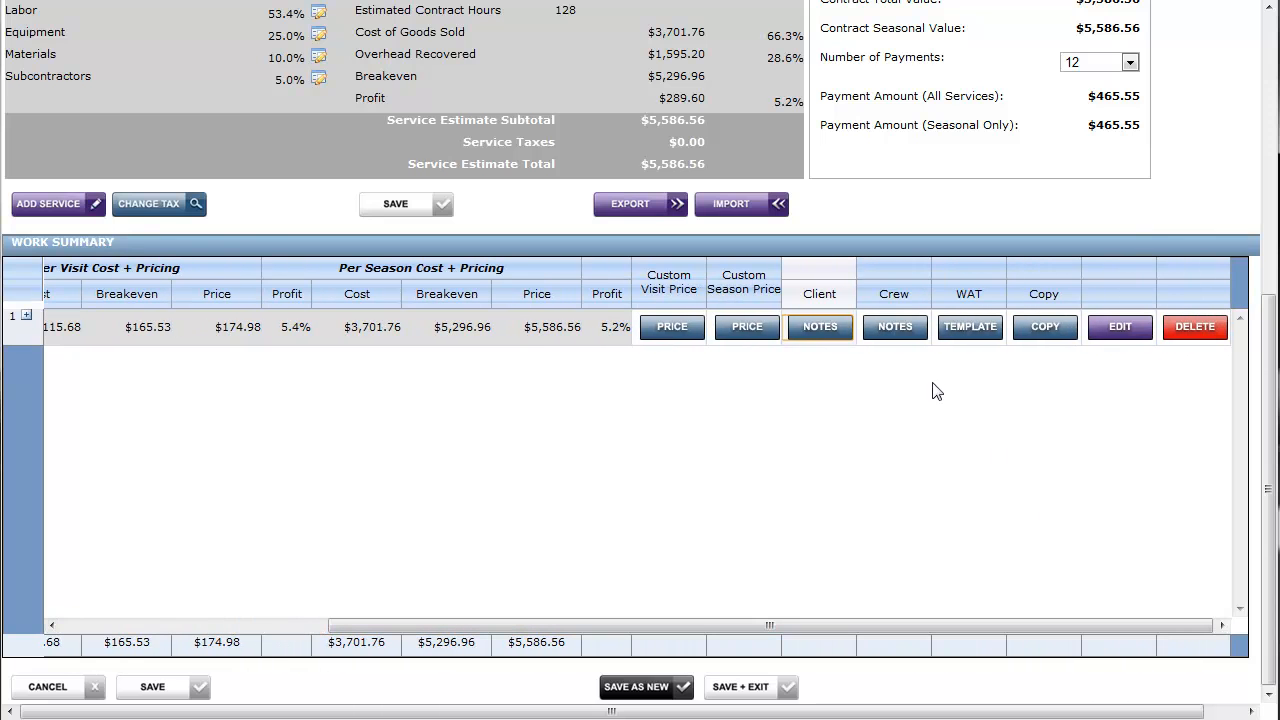
{"action": "left_click", "coordinate": [909, 336]}
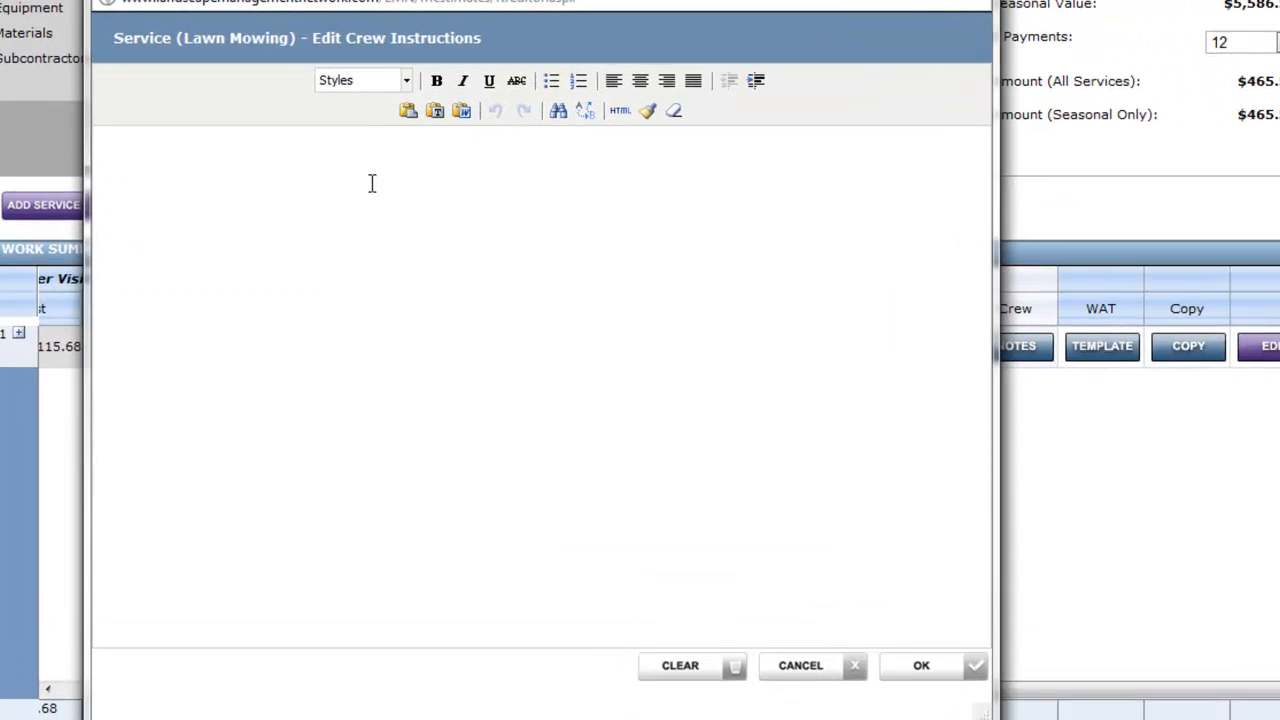
{"action": "left_click", "coordinate": [253, 135]}
{"action": "type", "text": "Use push "}
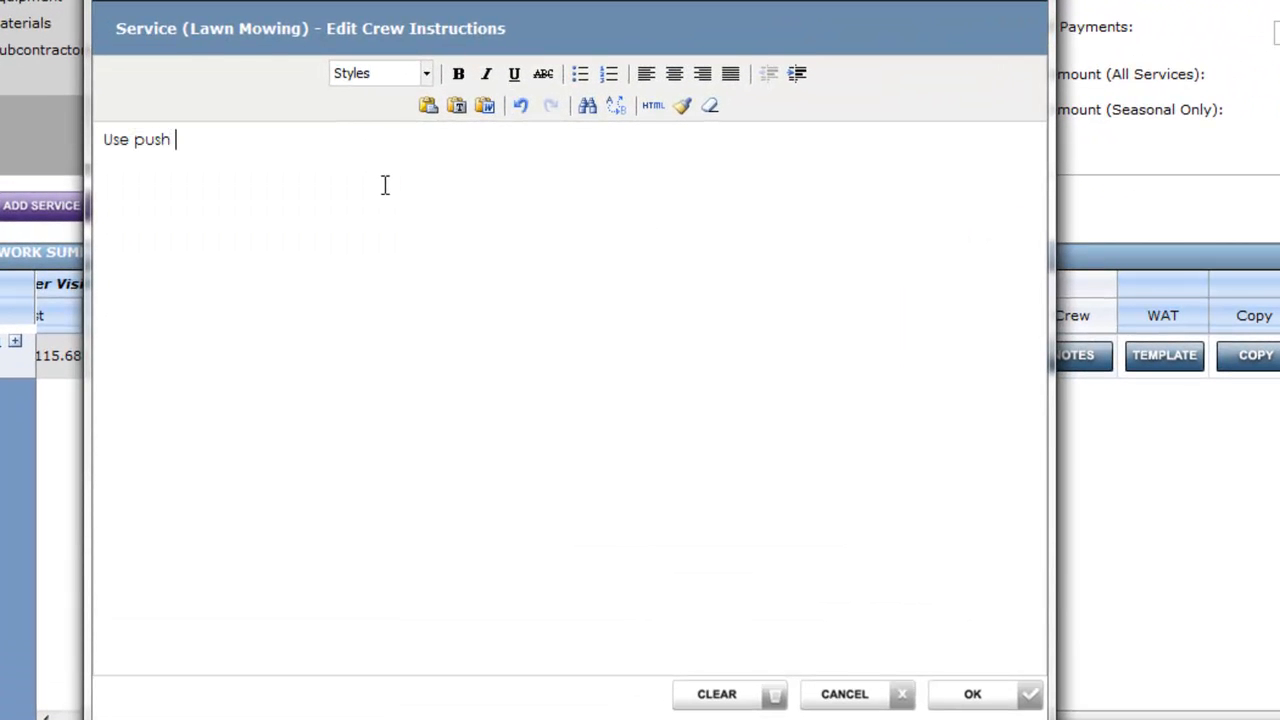
{"action": "type", "text": "mower for stee"}
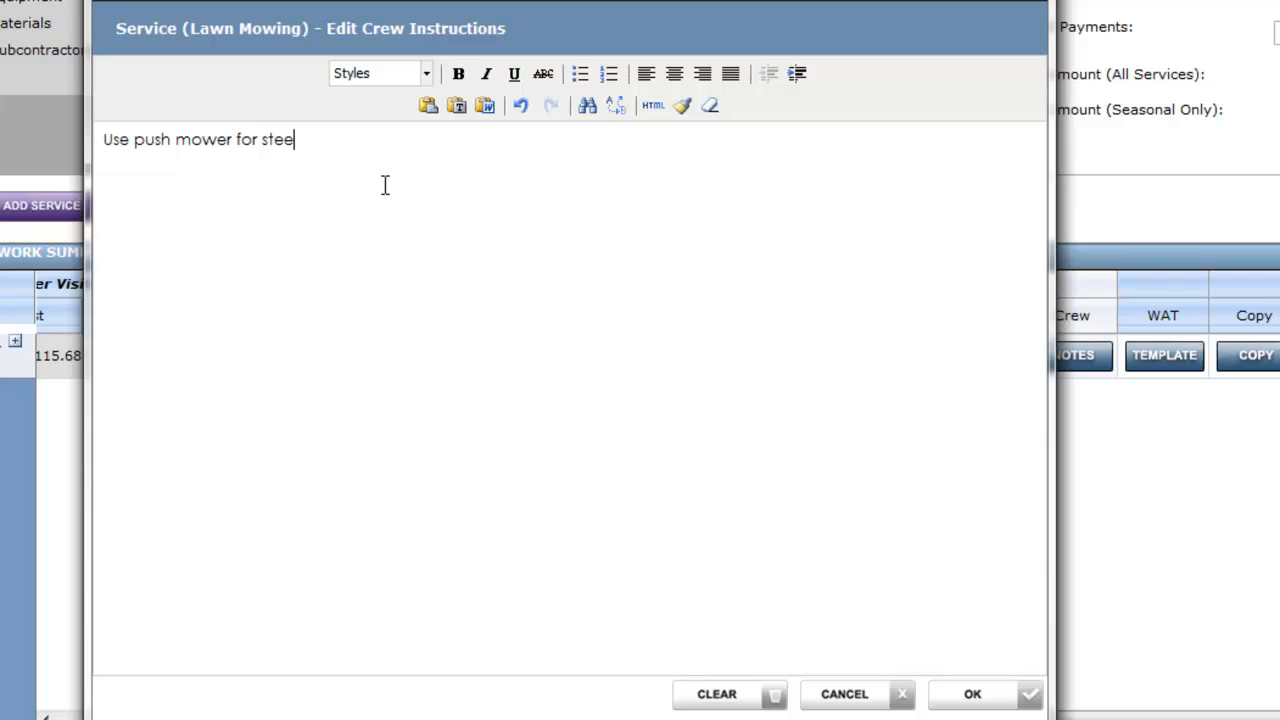
{"action": "type", "text": "p slope at the back."}
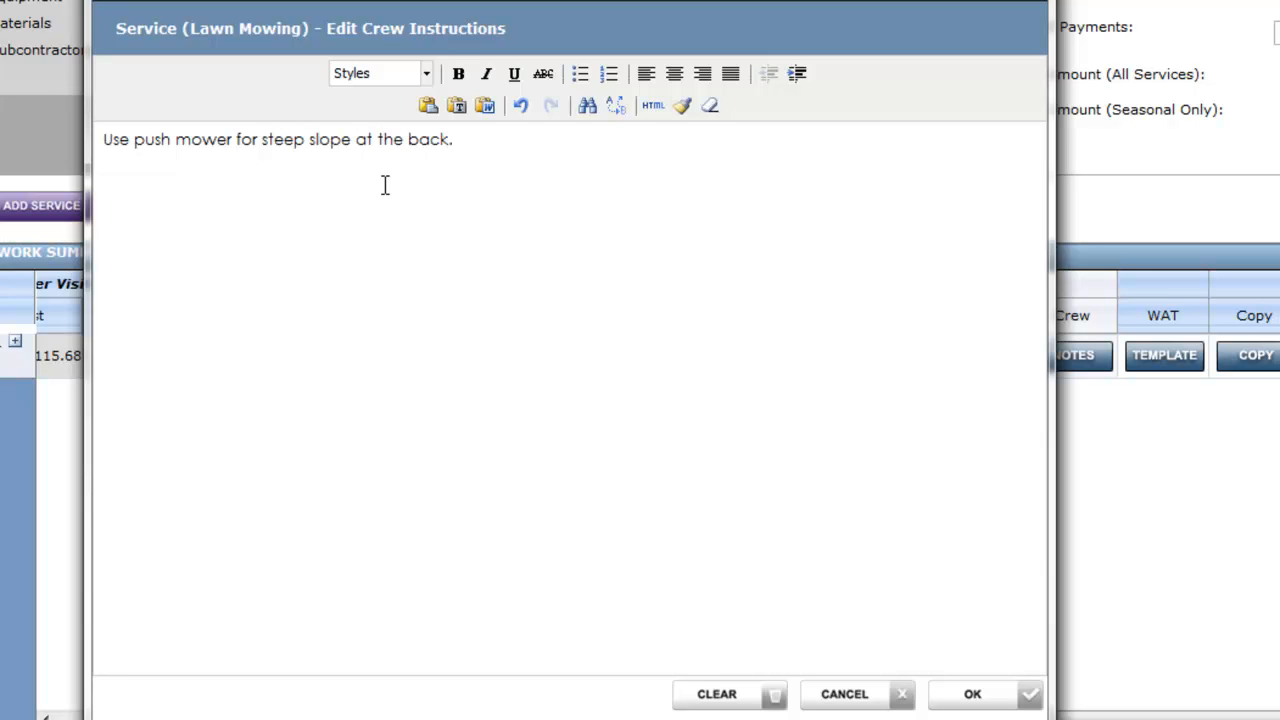
Add a second crew instruction line reading "Dispose of garbage in bin at back." and accept the instructions
{"action": "key", "text": "Return"}
{"action": "type", "text": "Dispose of "}
{"action": "type", "text": "garbage in bin at back."}
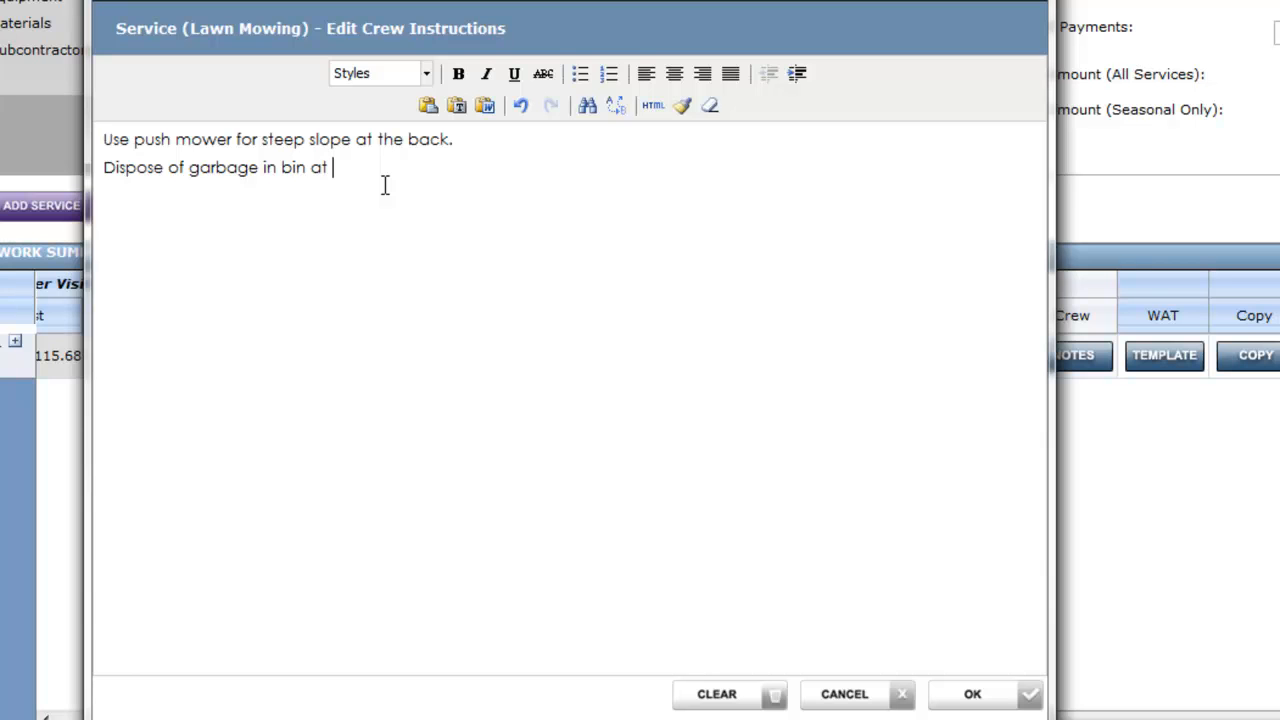
{"action": "left_click", "coordinate": [972, 694]}
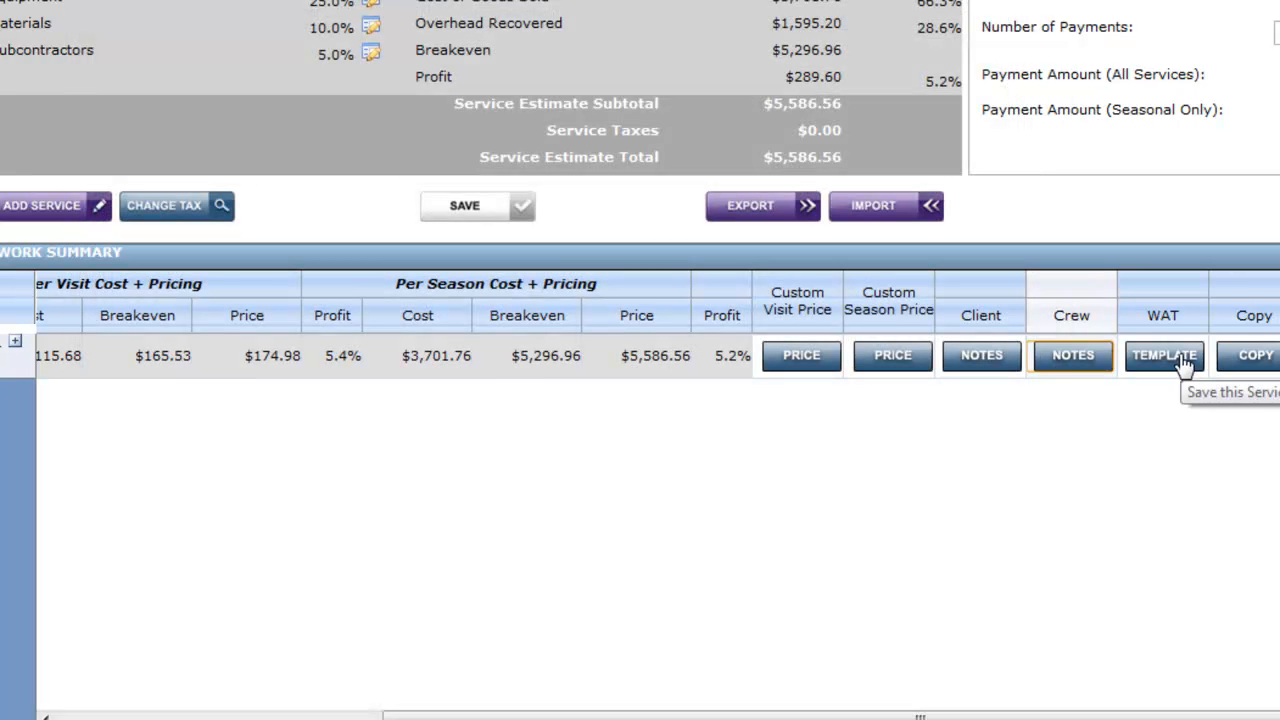
Save the Lawn Mowing service as a new reusable template named "Lawn Mowing Template"
{"action": "left_click", "coordinate": [1182, 362]}
{"action": "left_click", "coordinate": [890, 403]}
{"action": "type", "text": "Template"}
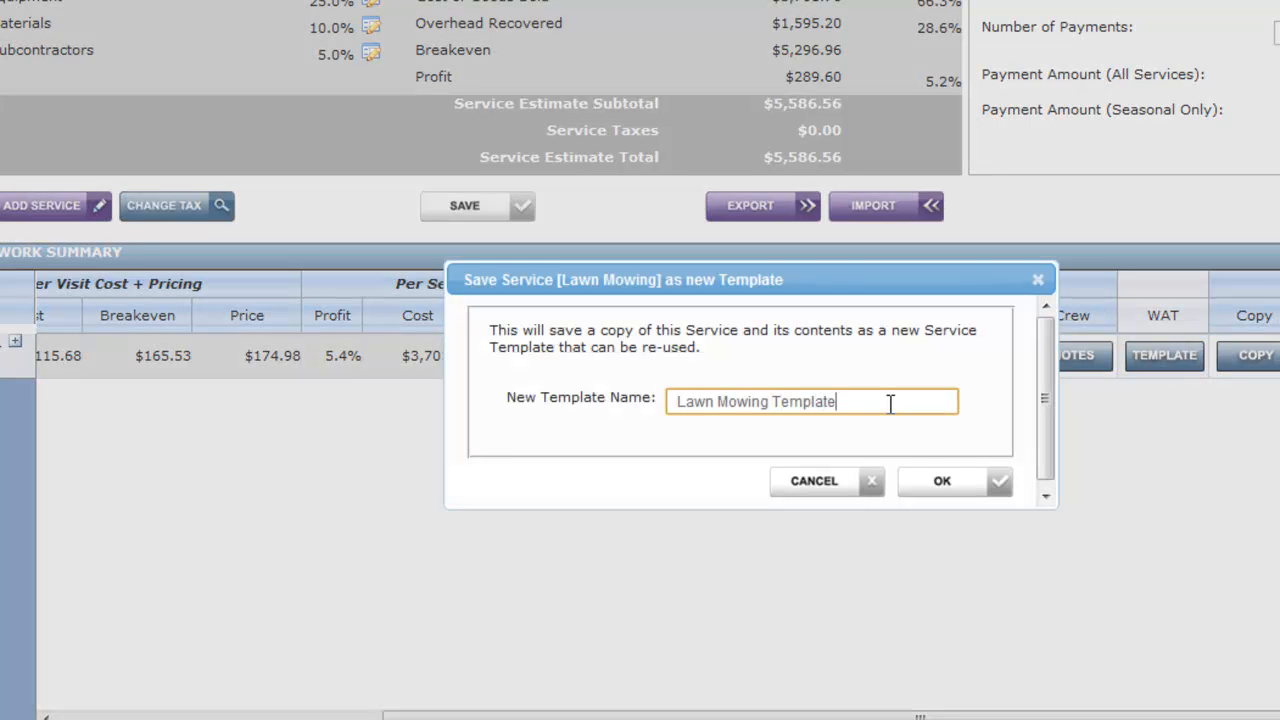
{"action": "left_click", "coordinate": [945, 485]}
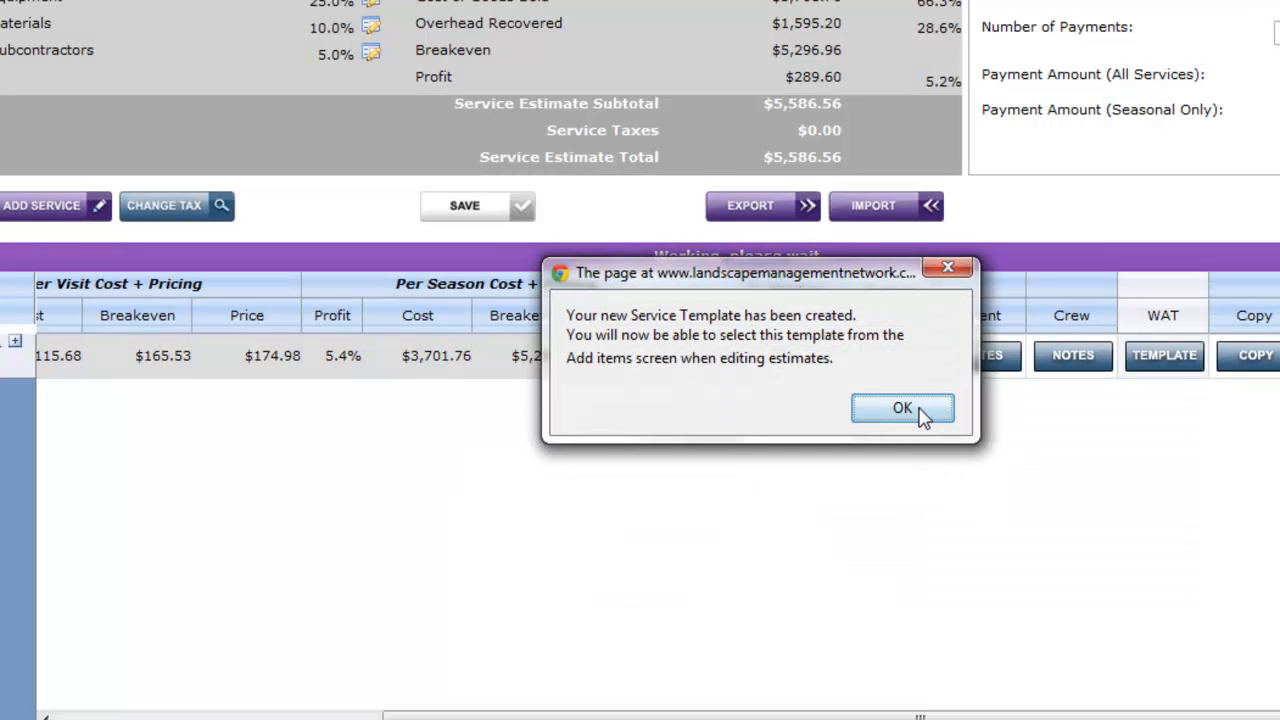
Acknowledge the creation of the service template
{"action": "left_click", "coordinate": [905, 410]}
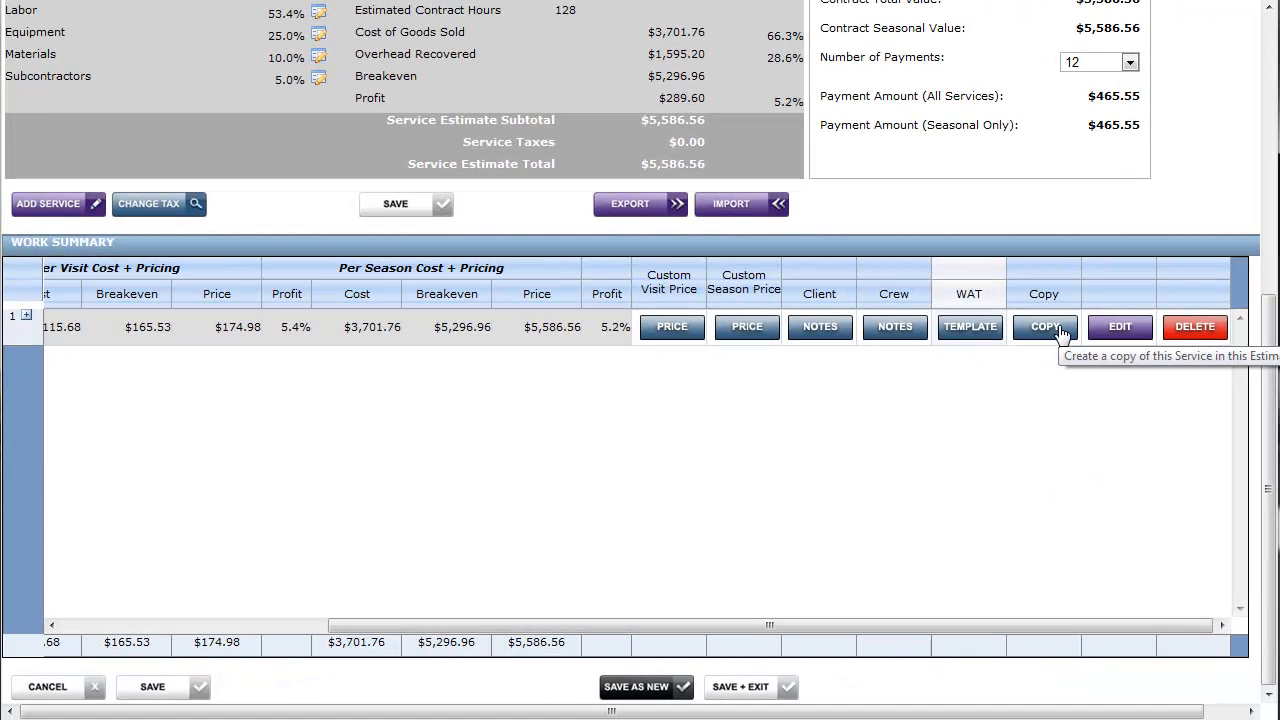
{"action": "left_click", "coordinate": [1060, 332]}
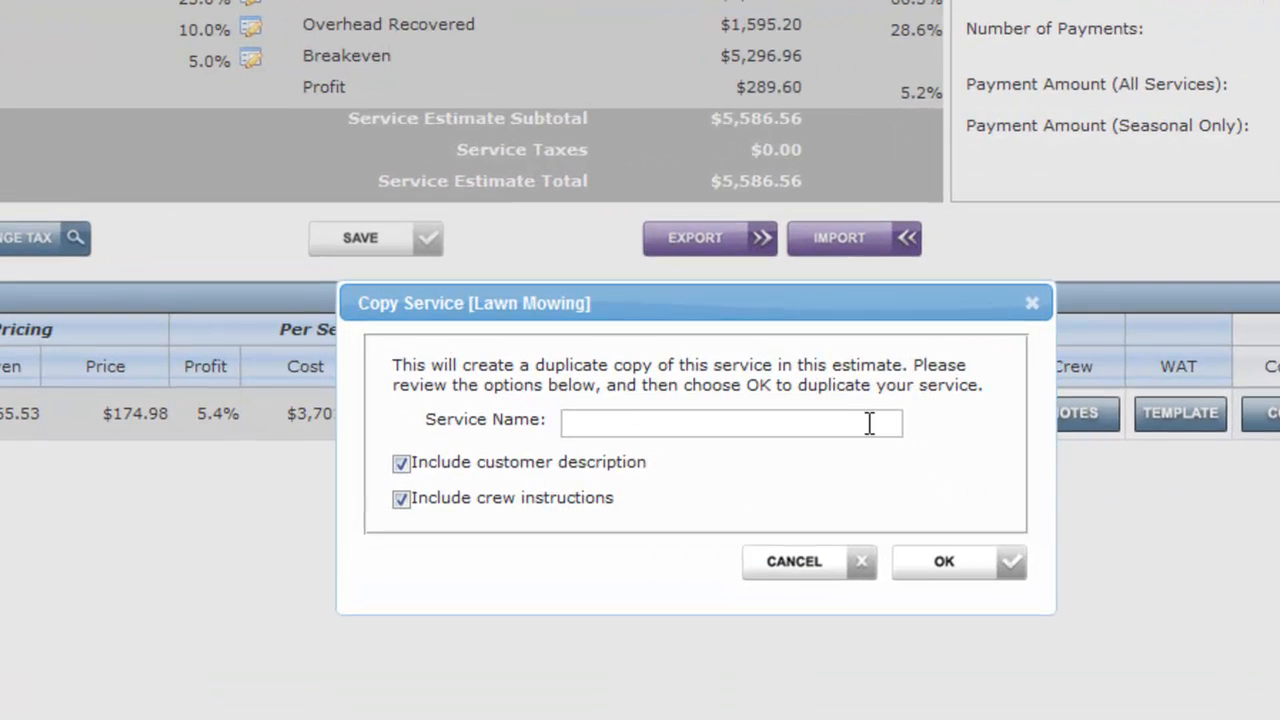
{"action": "left_click", "coordinate": [869, 423]}
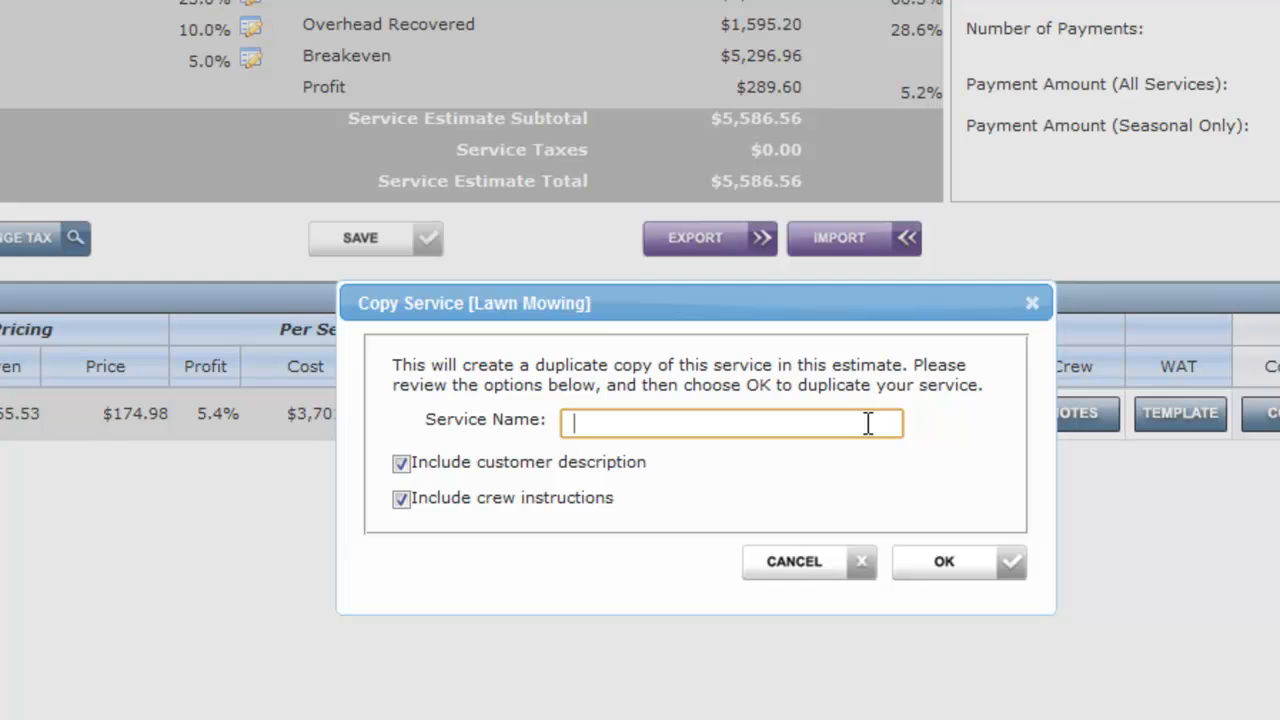
{"action": "left_click", "coordinate": [790, 561]}
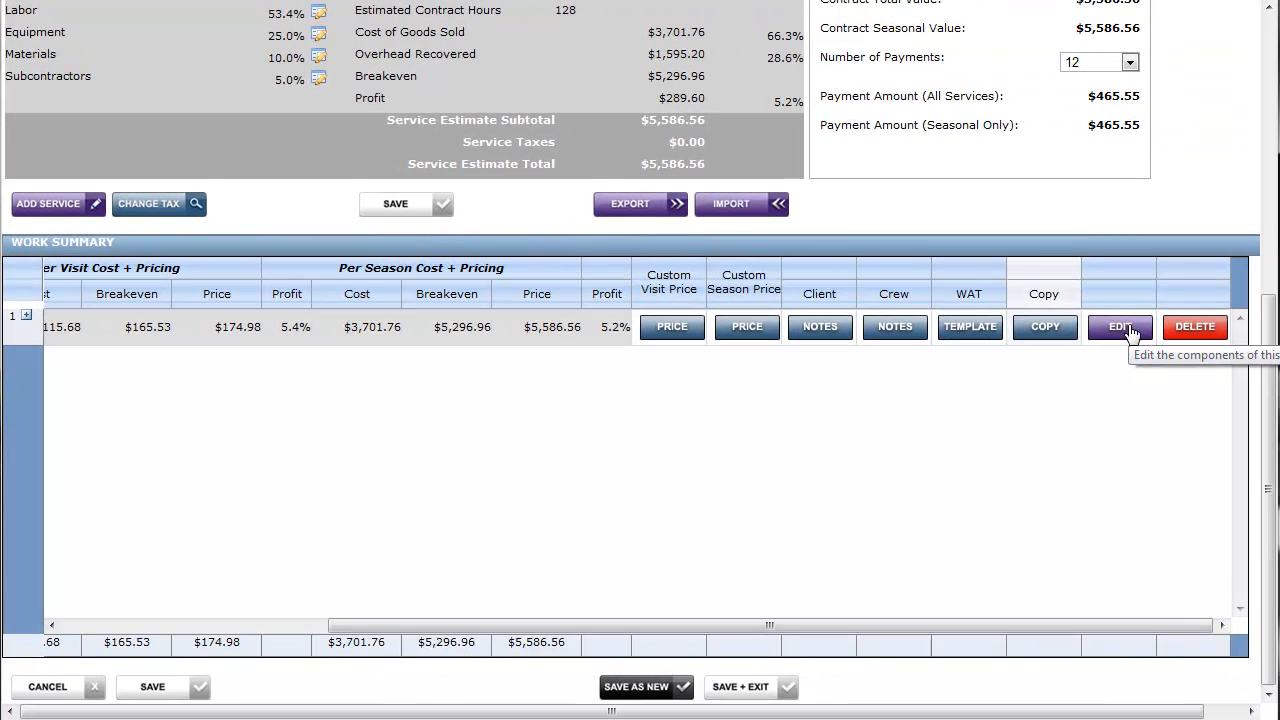
Examine the item list inside the Lawn Mowing service and return to the service summary
{"action": "left_click", "coordinate": [1122, 327]}
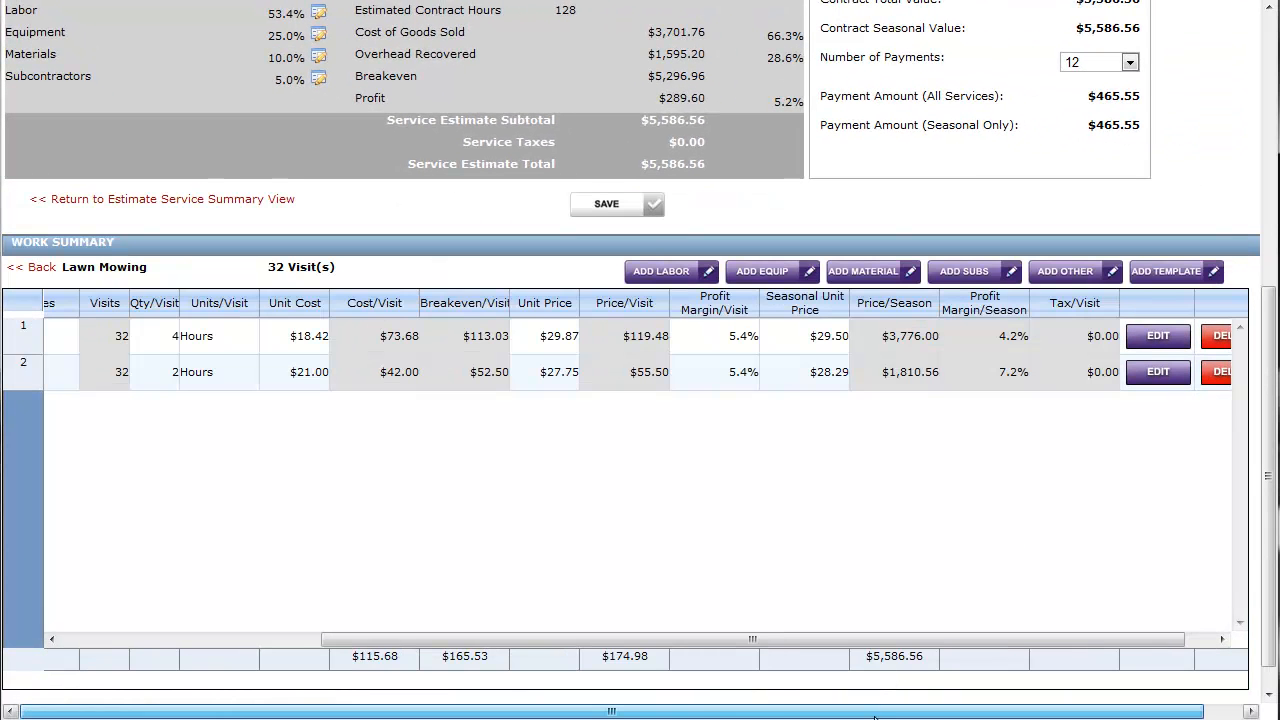
{"action": "left_click_drag", "start_coordinate": [681, 634], "coordinate": [438, 627]}
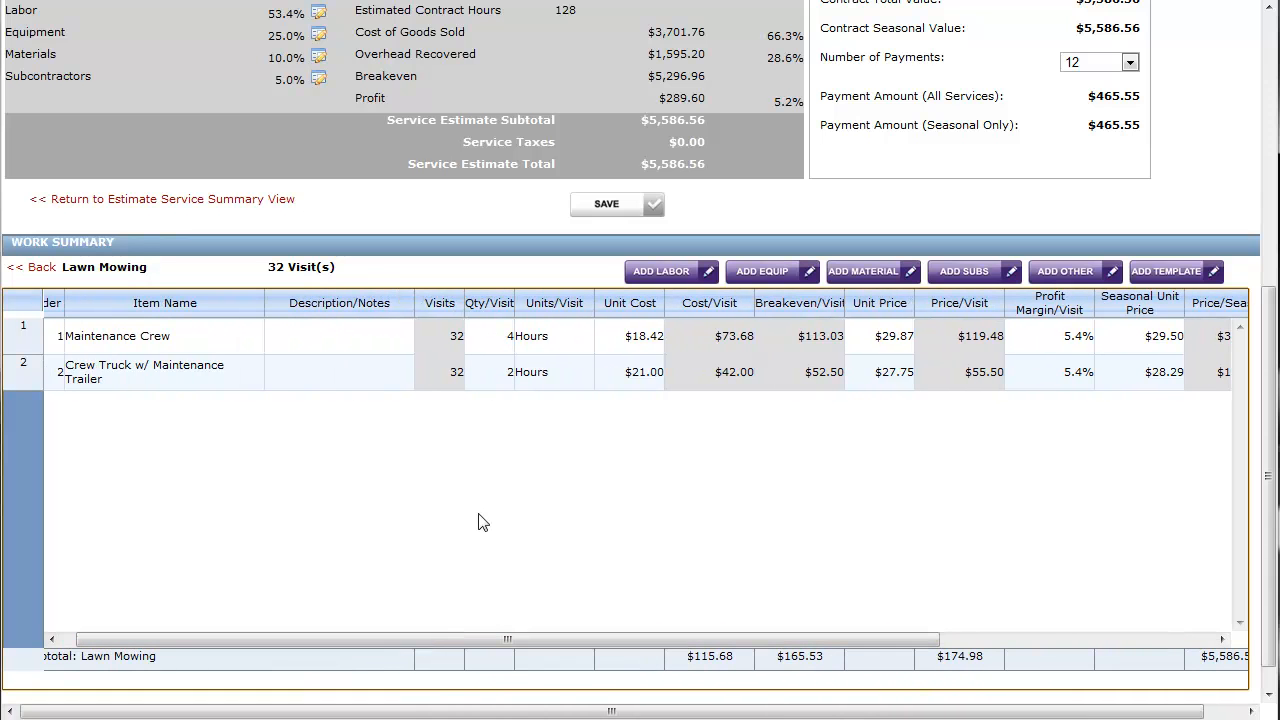
{"action": "left_click", "coordinate": [27, 268]}
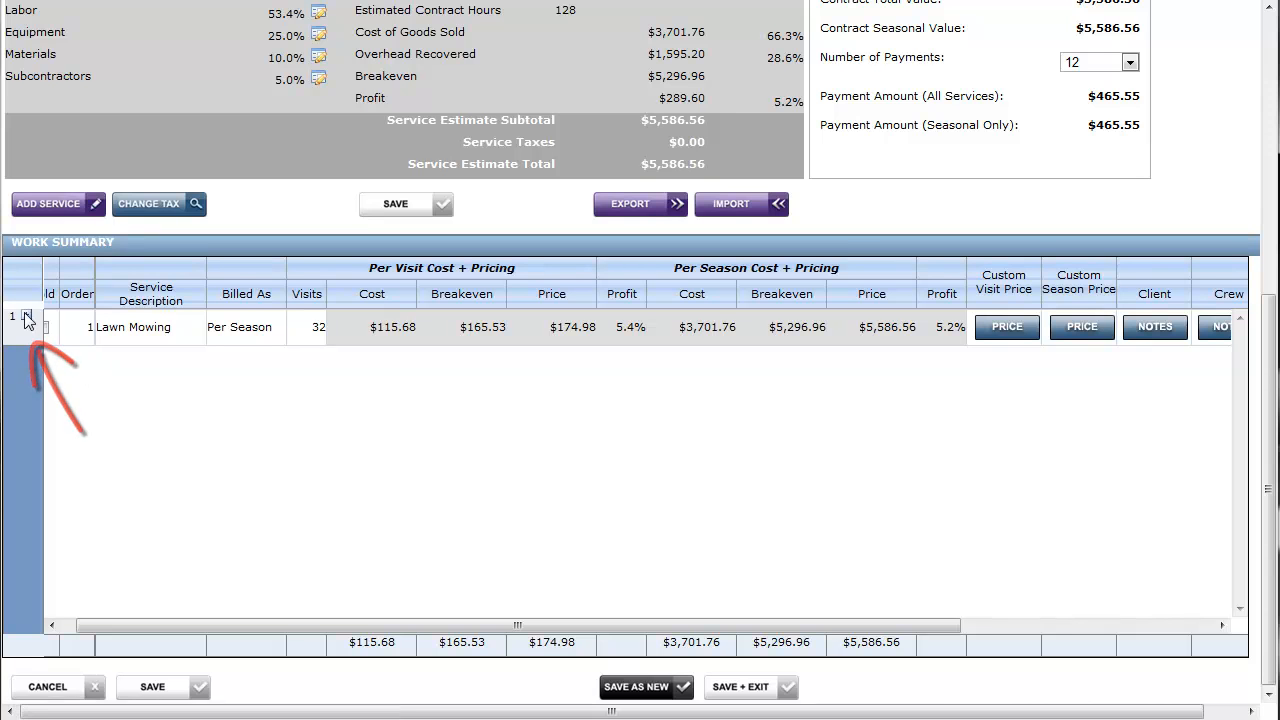
{"action": "left_click_drag", "start_coordinate": [735, 627], "coordinate": [790, 635]}
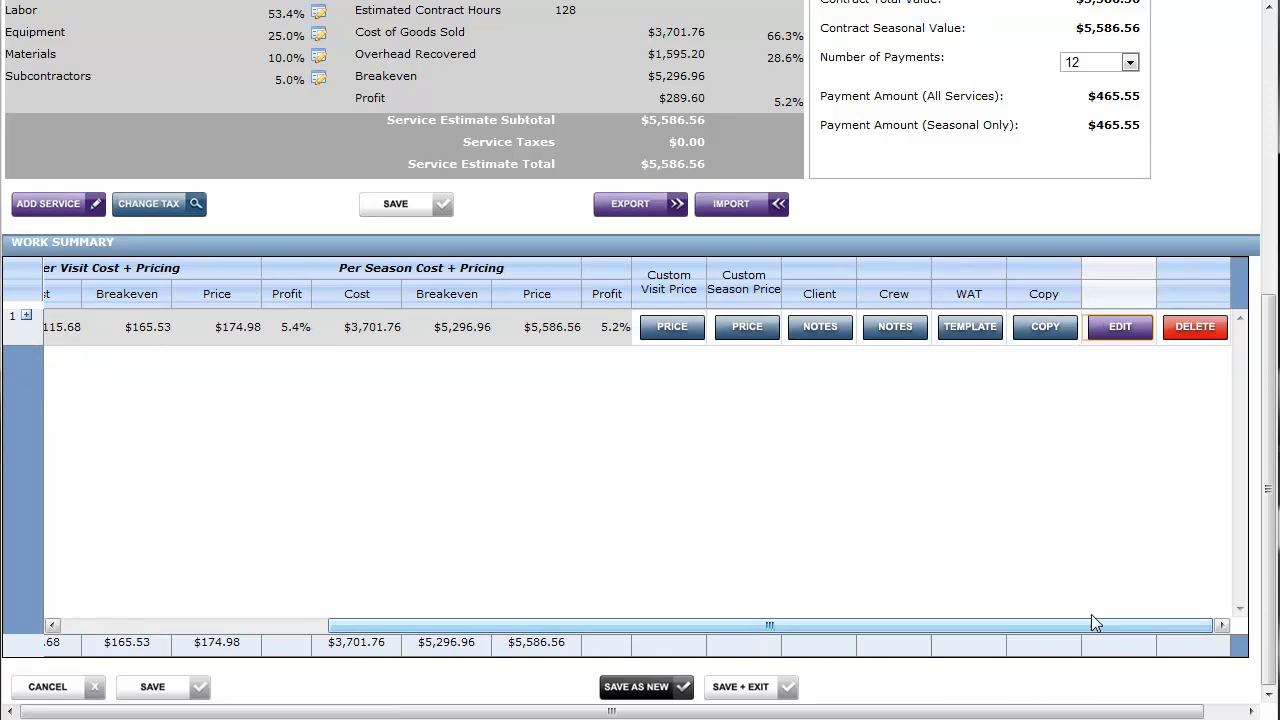
{"action": "left_click", "coordinate": [1195, 327]}
{"action": "left_click", "coordinate": [752, 364]}
{"action": "left_click_drag", "start_coordinate": [803, 625], "coordinate": [413, 626]}
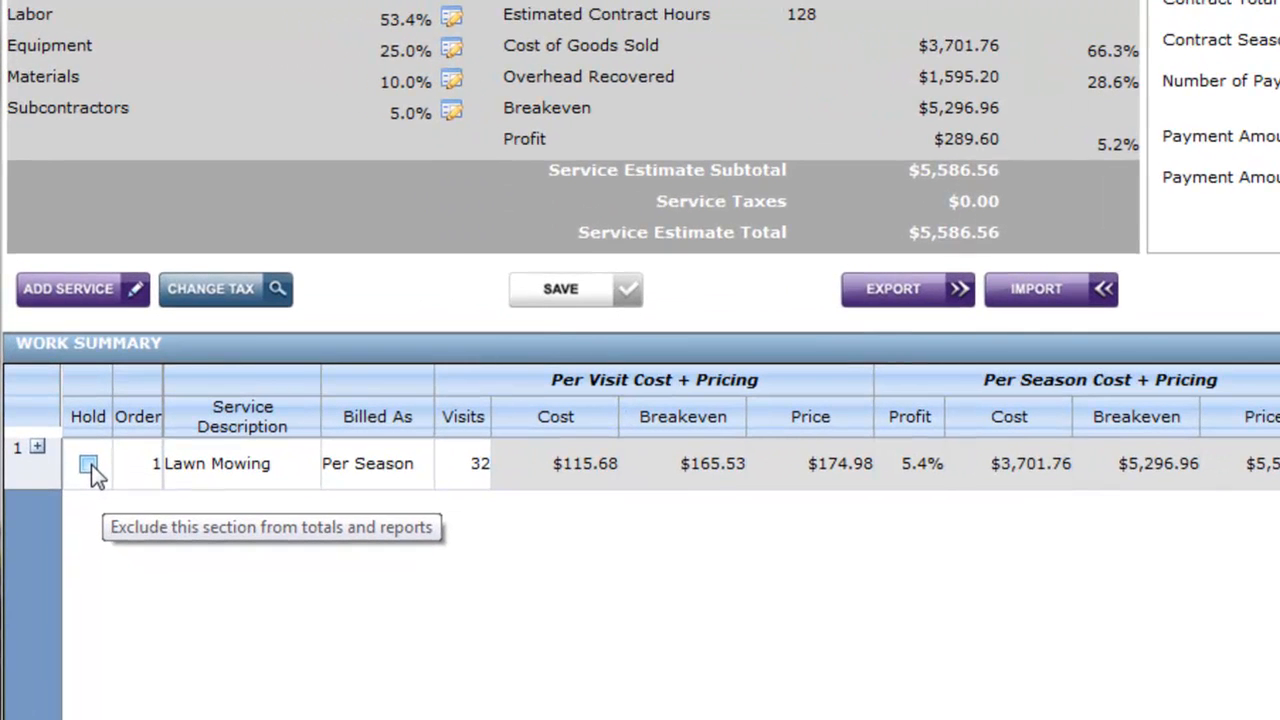
Put the Lawn Mowing service on hold to exclude it from totals, and release it again
{"action": "left_click", "coordinate": [89, 464]}
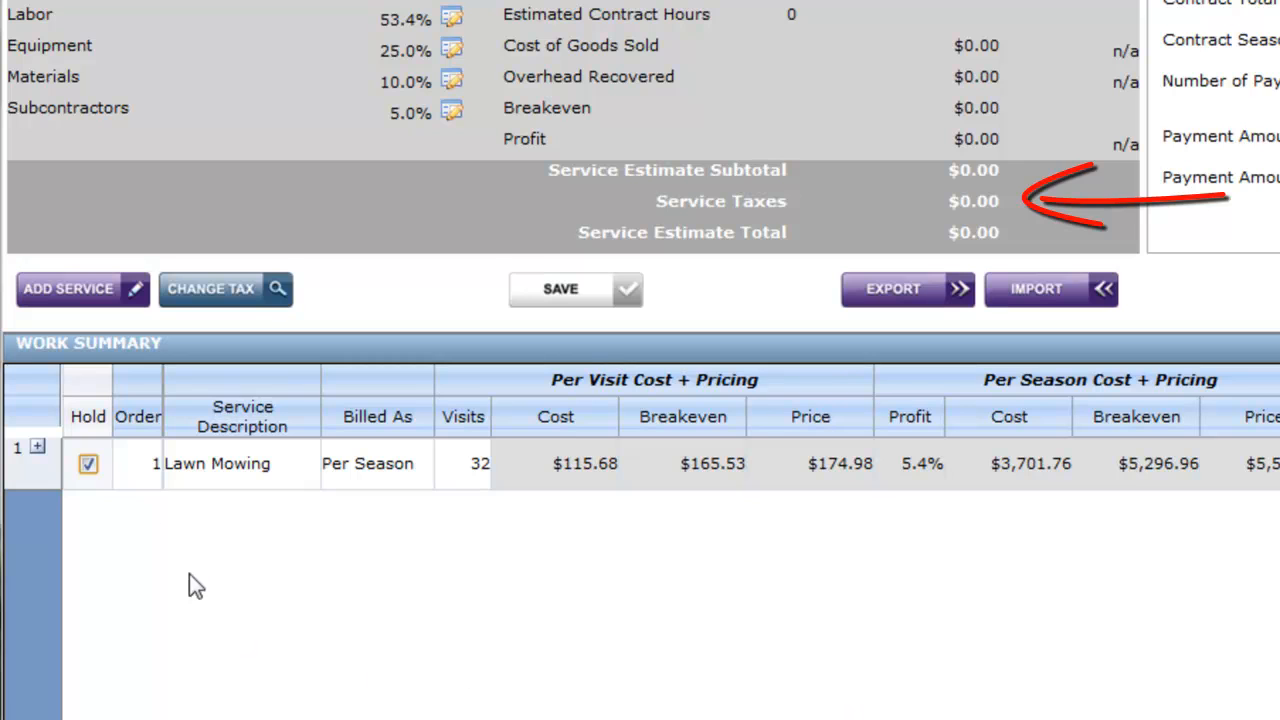
{"action": "left_click", "coordinate": [88, 463]}
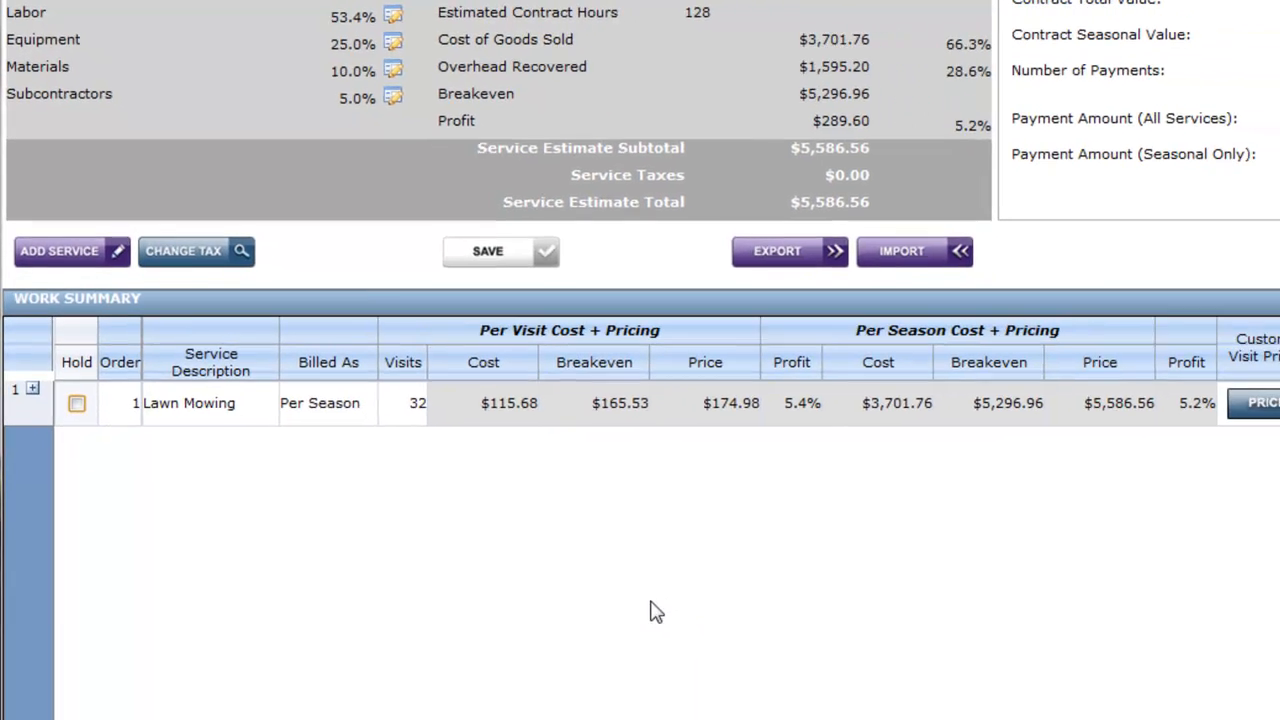
Add a service named "Fertilizing" with 4 visits, billed per season
{"action": "left_click", "coordinate": [100, 250]}
{"action": "type", "text": "Fert"}
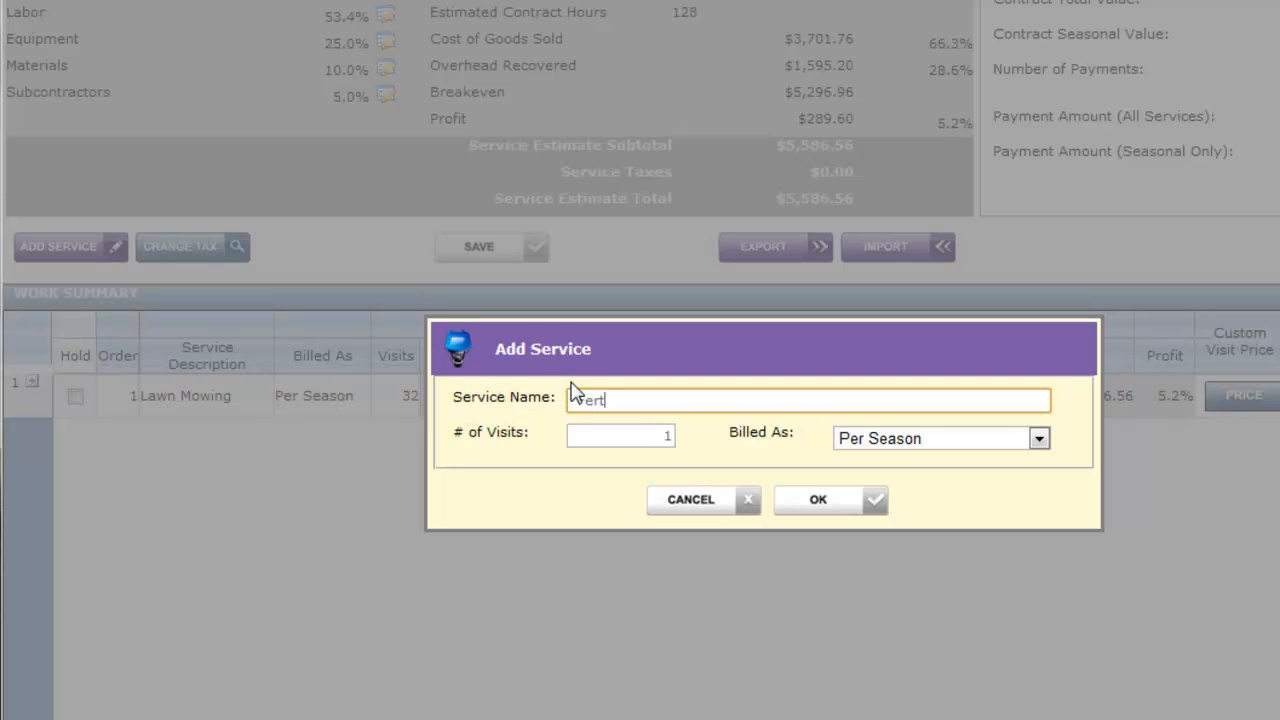
{"action": "type", "text": "ilizing"}
{"action": "key", "text": "Tab"}
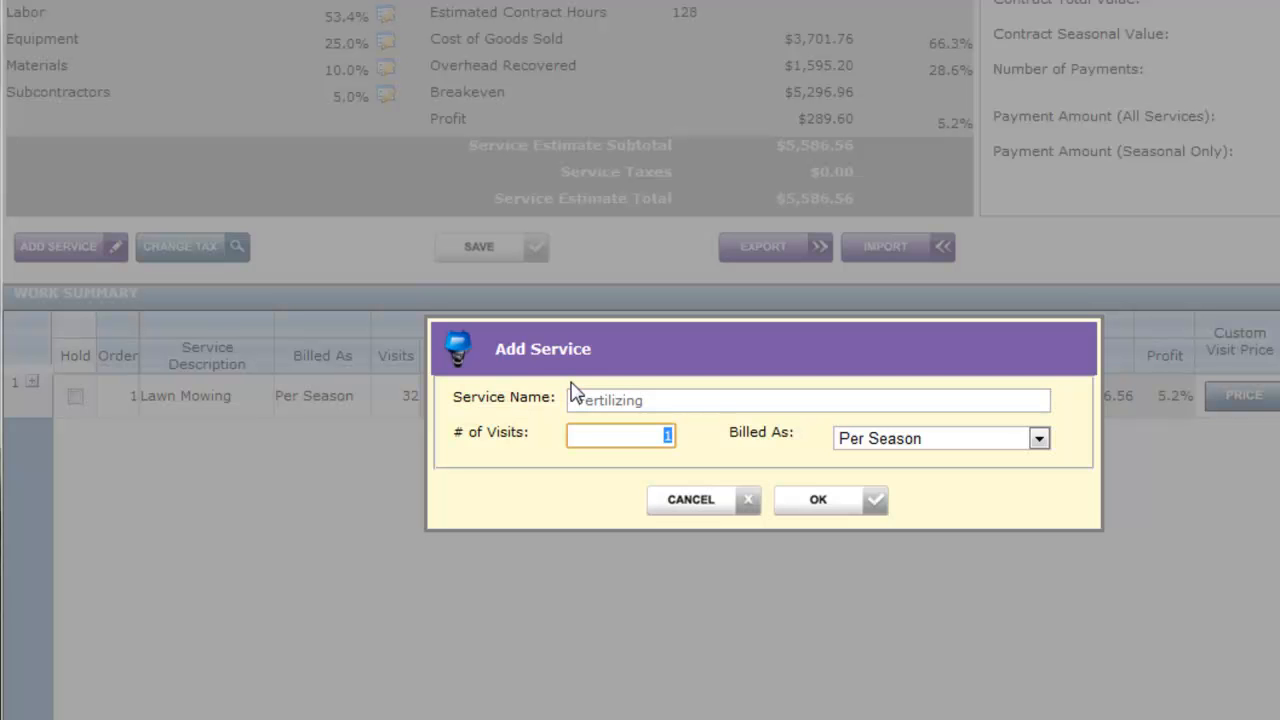
{"action": "type", "text": "4"}
{"action": "key", "text": "Tab"}
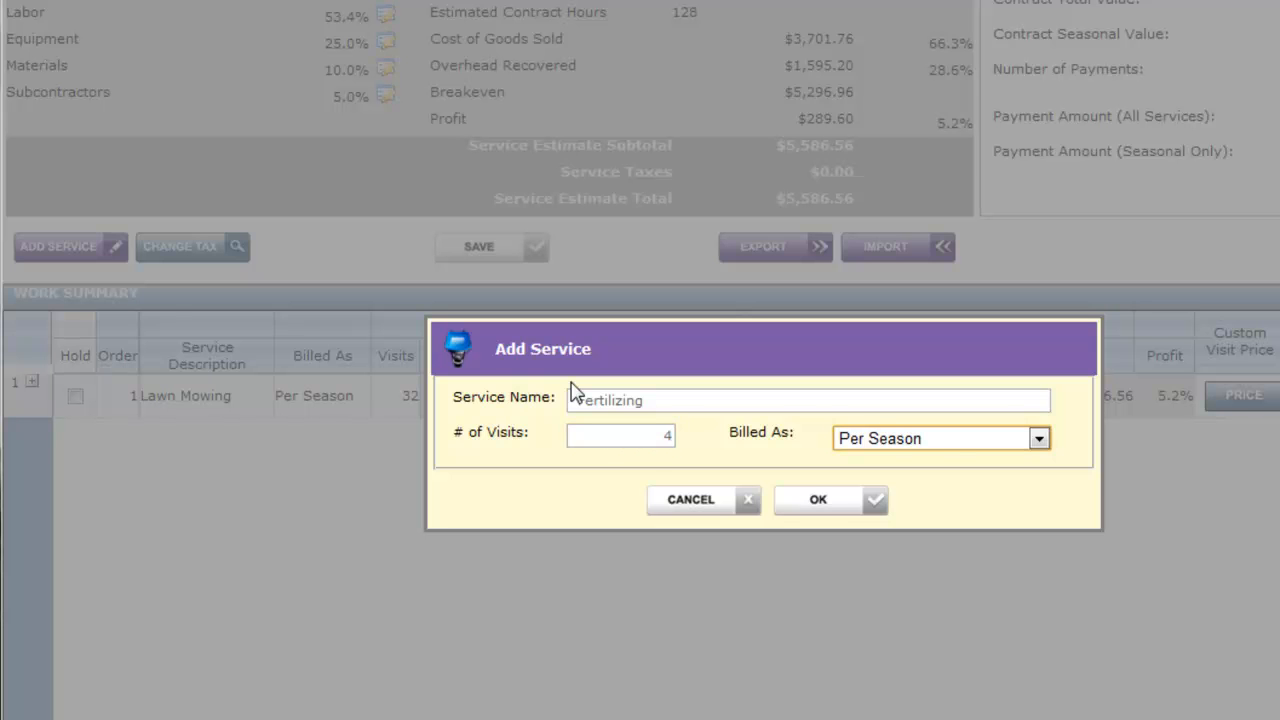
{"action": "left_click", "coordinate": [818, 500]}
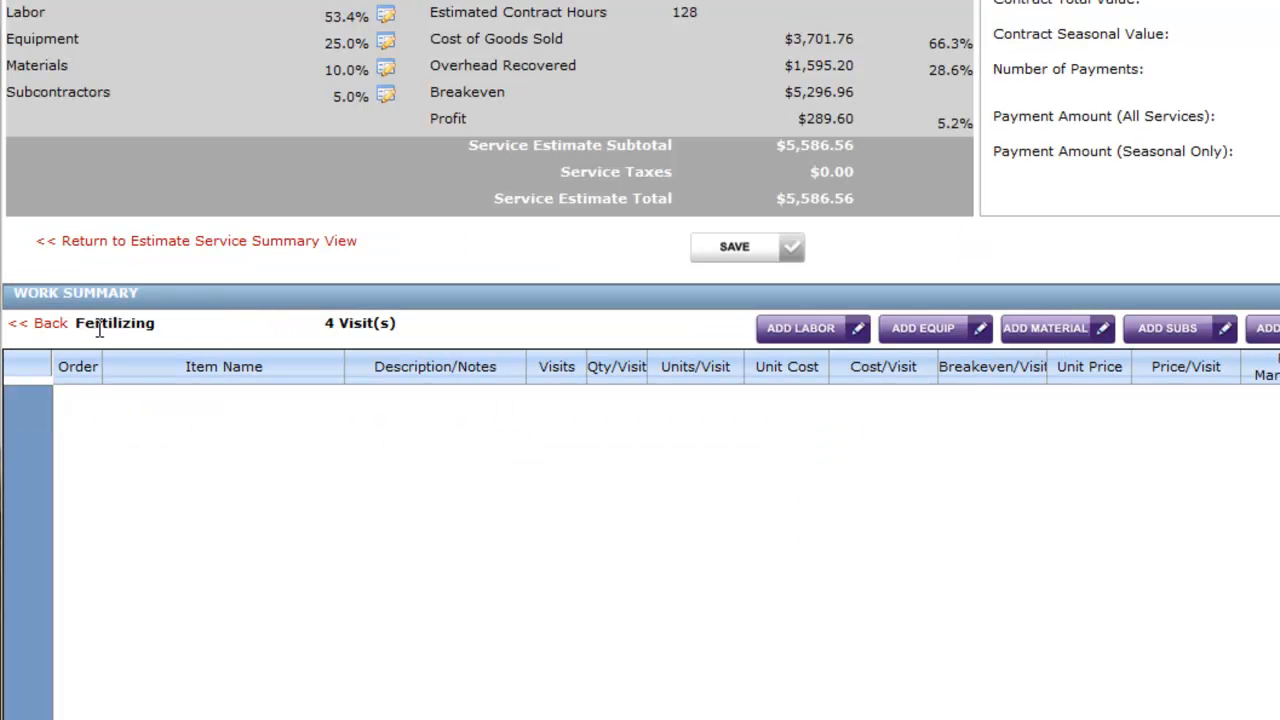
Choose the Maintenance Crew labor and, by searching materials for "fert", the Fertilizer - Lawn material as items for the Fertilizing service
{"action": "left_click", "coordinate": [806, 338]}
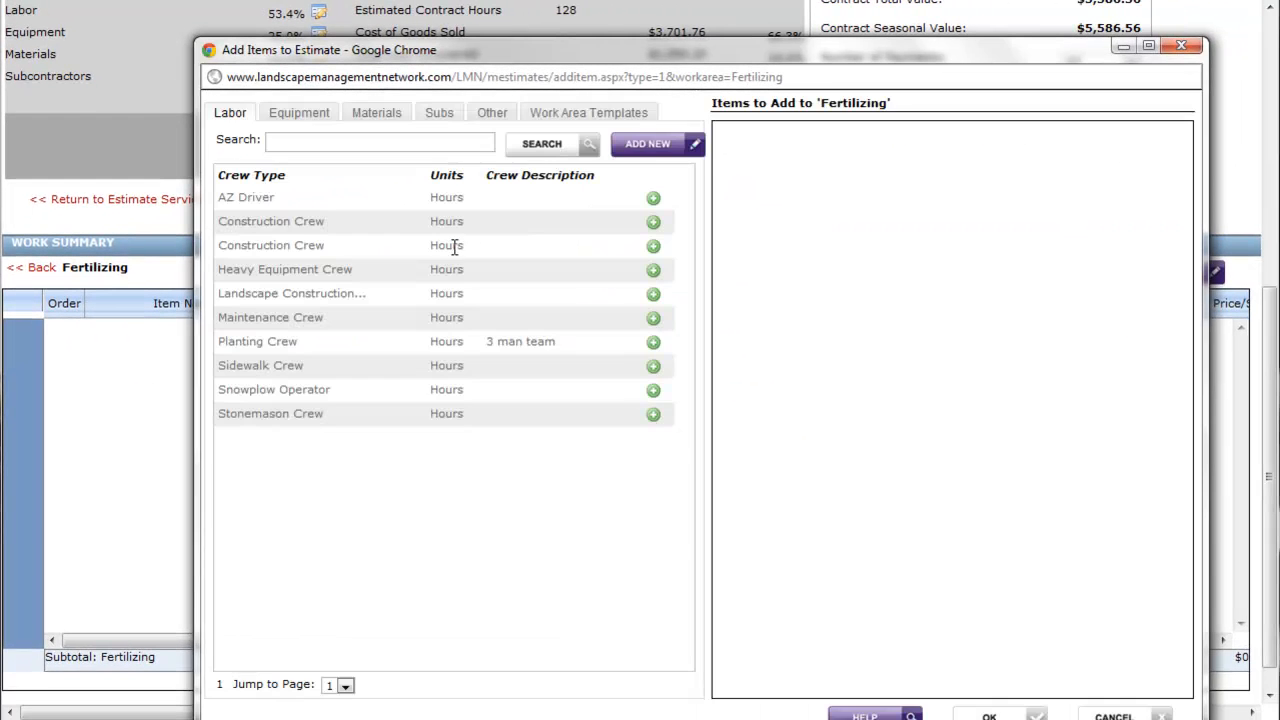
{"action": "left_click", "coordinate": [653, 317]}
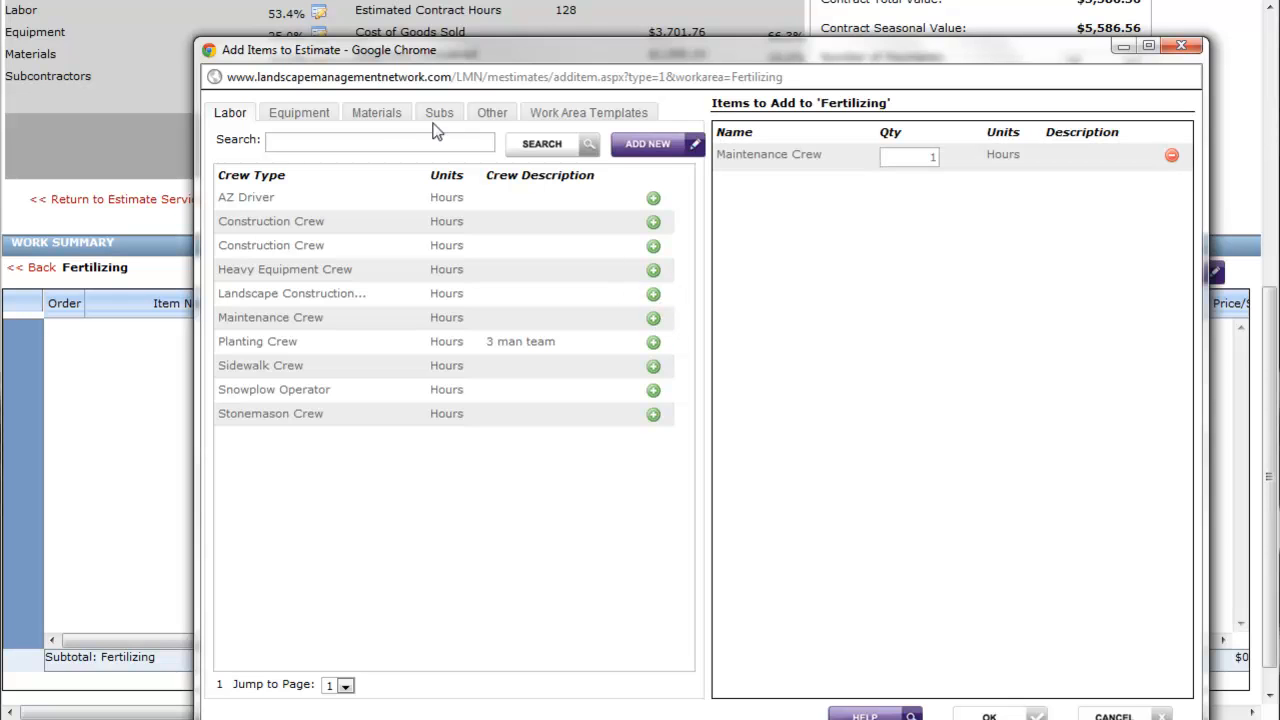
{"action": "left_click", "coordinate": [385, 113]}
{"action": "left_click", "coordinate": [393, 141]}
{"action": "type", "text": "fert"}
{"action": "left_click", "coordinate": [540, 147]}
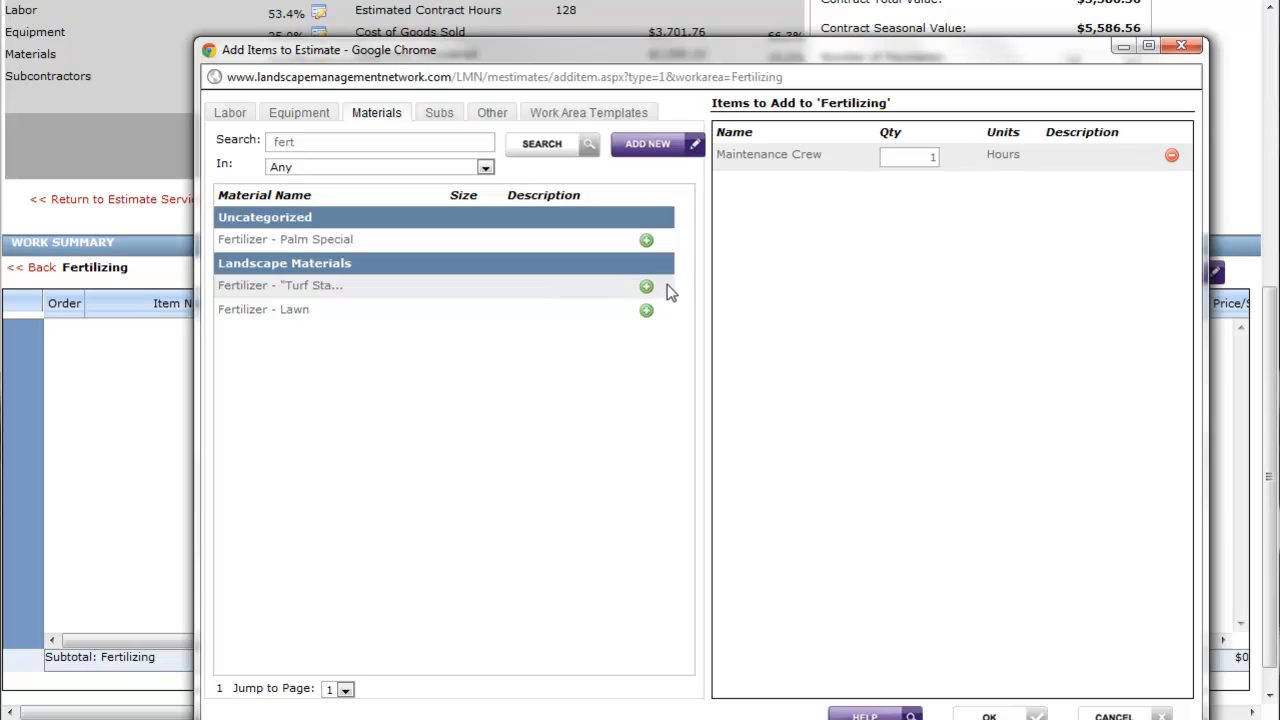
{"action": "left_click", "coordinate": [647, 312]}
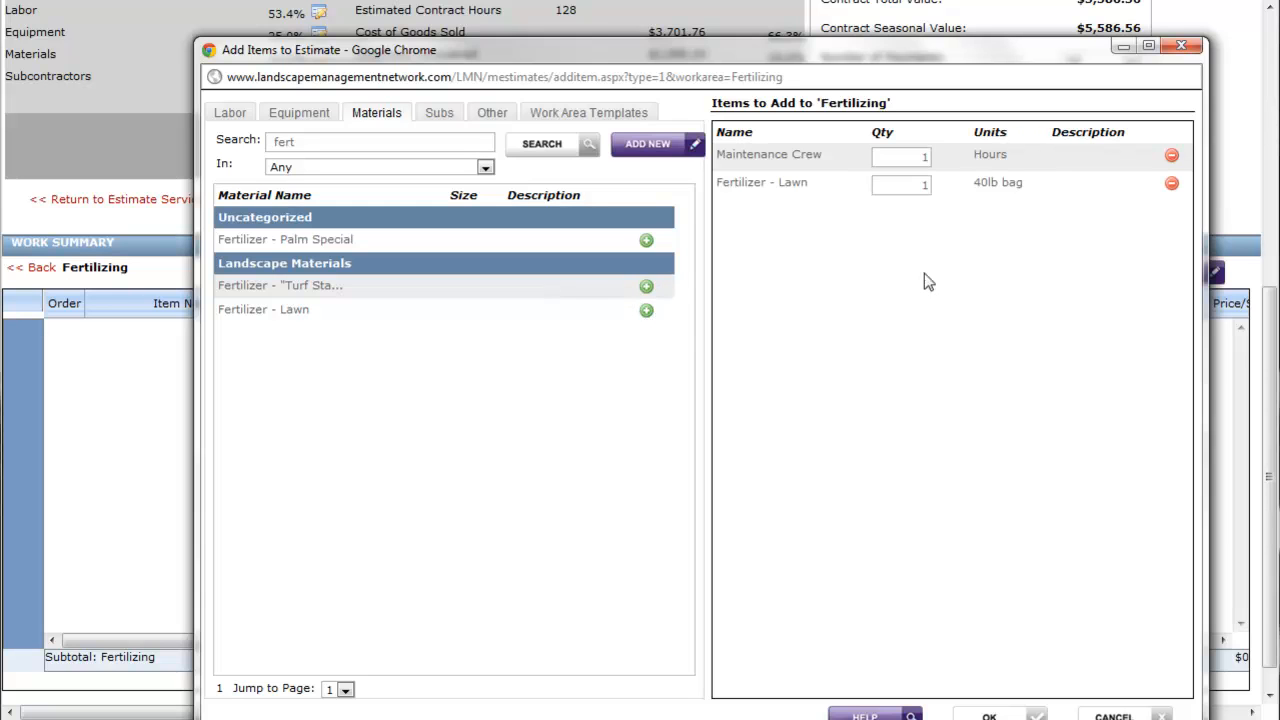
Set the quantities to 0.15 hours of Maintenance Crew and 0.25 of a 40lb fertilizer bag, add both items, and return to the service summary
{"action": "left_click", "coordinate": [914, 156]}
{"action": "type", "text": ".15"}
{"action": "key", "text": "Tab"}
{"action": "key", "text": "BackSpace"}
{"action": "type", "text": ".25"}
{"action": "left_click", "coordinate": [989, 716]}
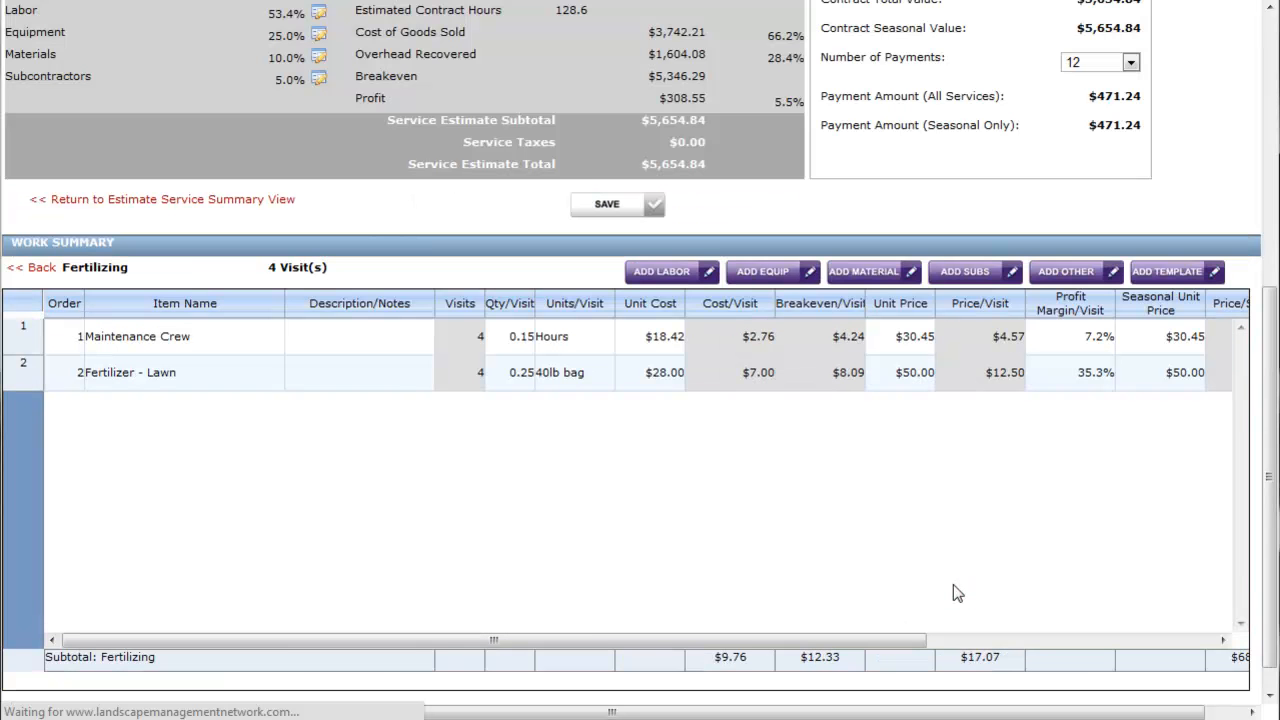
{"action": "left_click", "coordinate": [22, 270]}
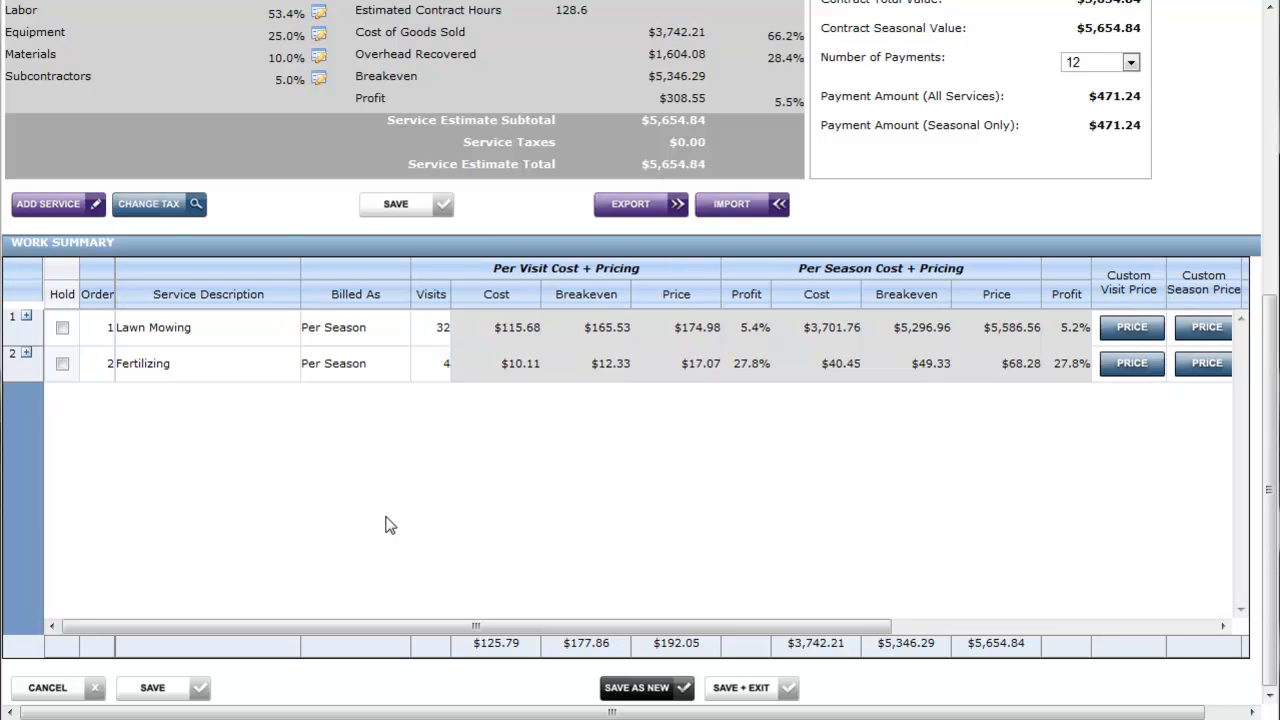
Start a service import, search estimates for "summer", and choose the 30min Summer Maintenance Template as the source
{"action": "left_click", "coordinate": [740, 222]}
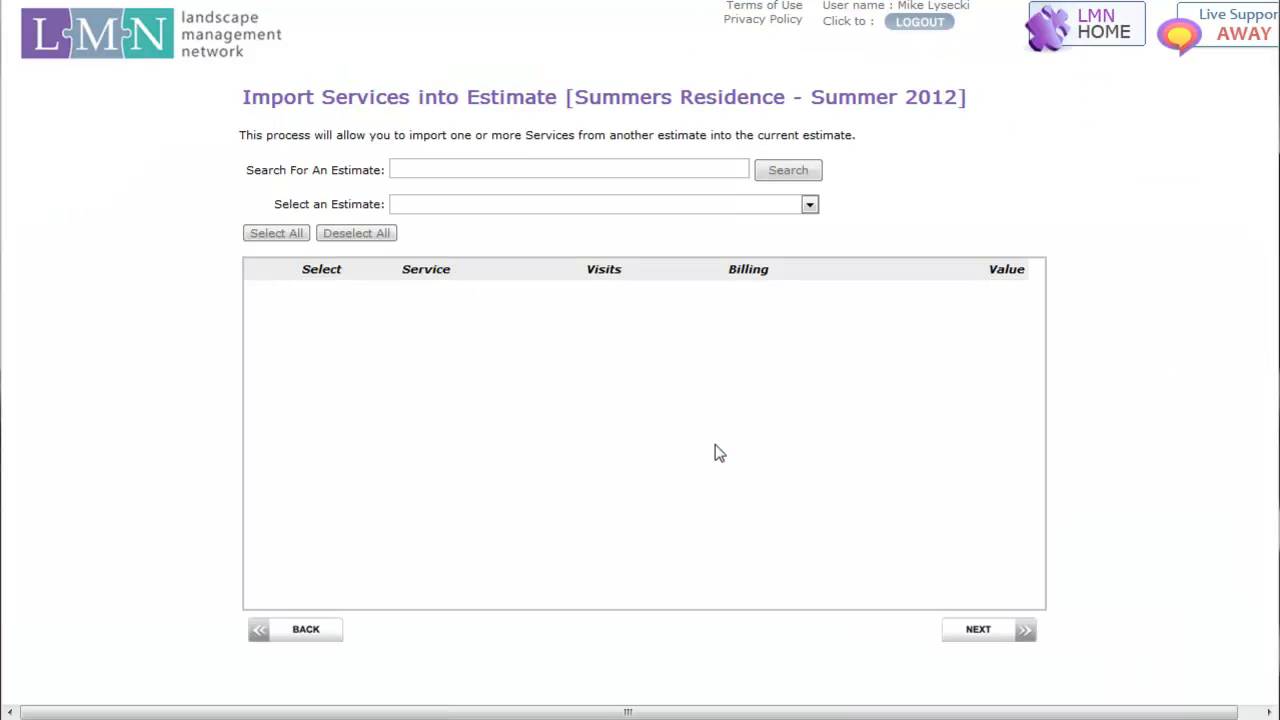
{"action": "left_click", "coordinate": [550, 167]}
{"action": "type", "text": "summer"}
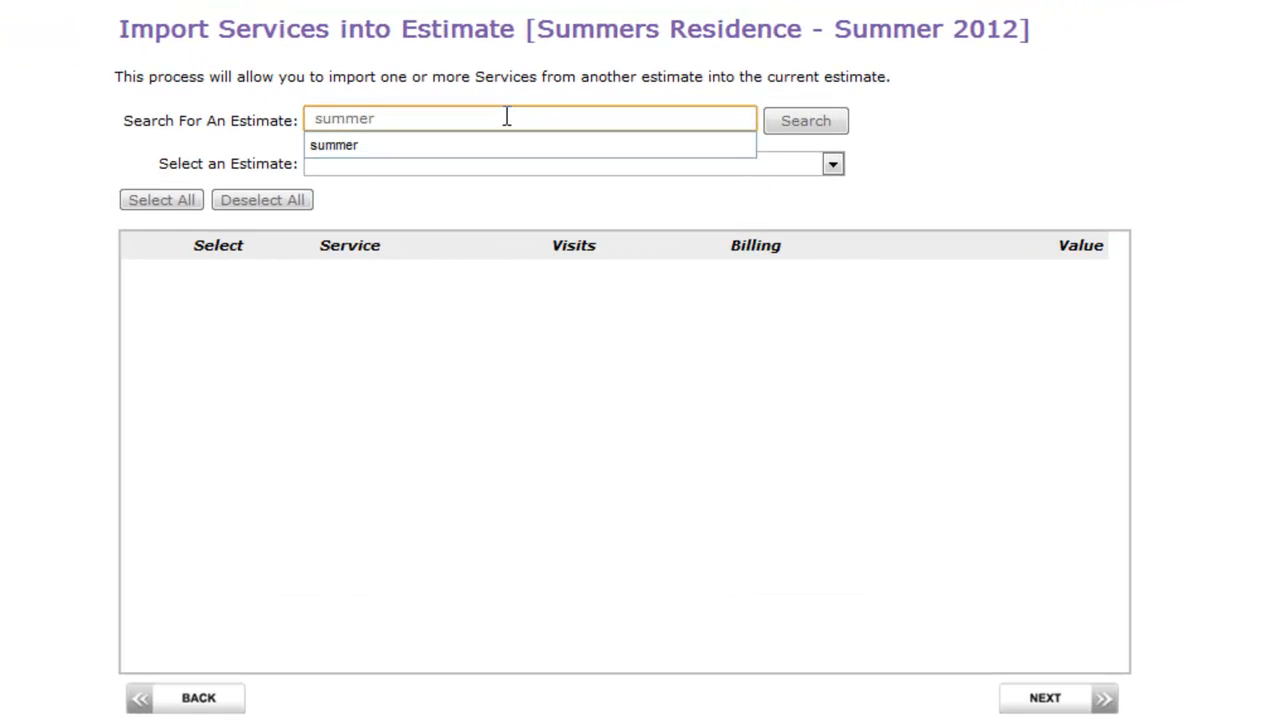
{"action": "left_click", "coordinate": [844, 128]}
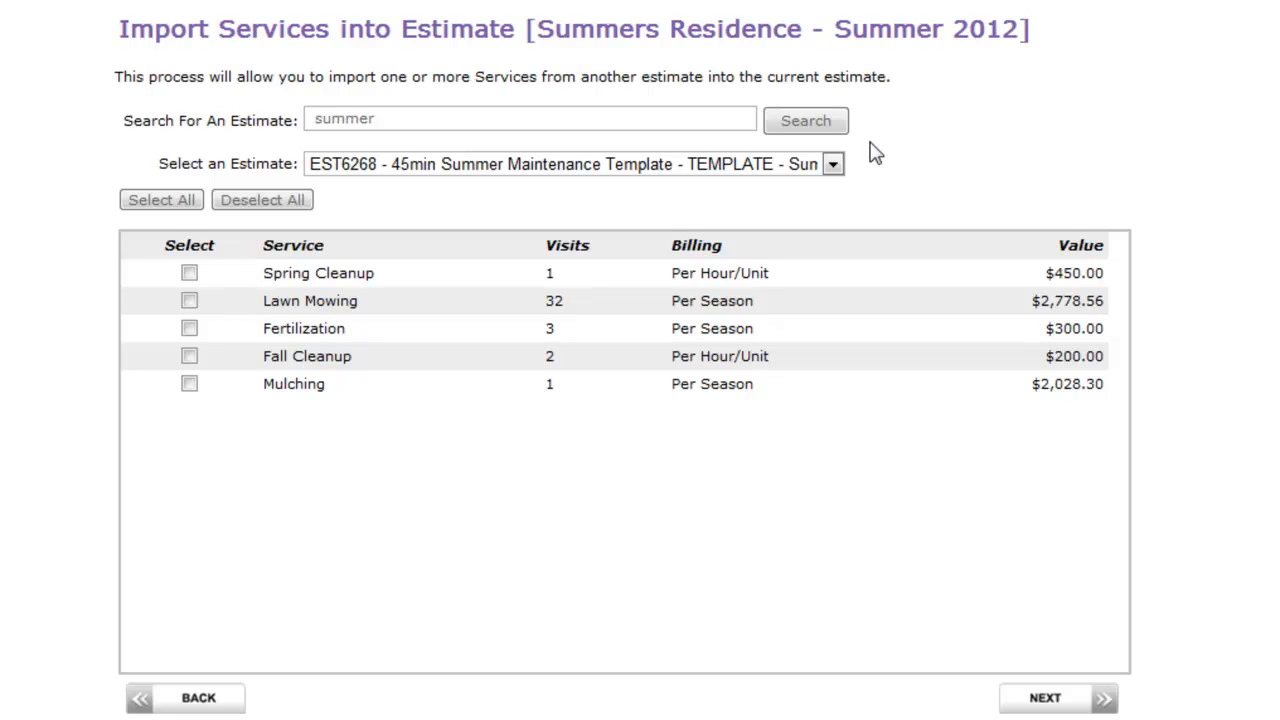
{"action": "left_click", "coordinate": [832, 165]}
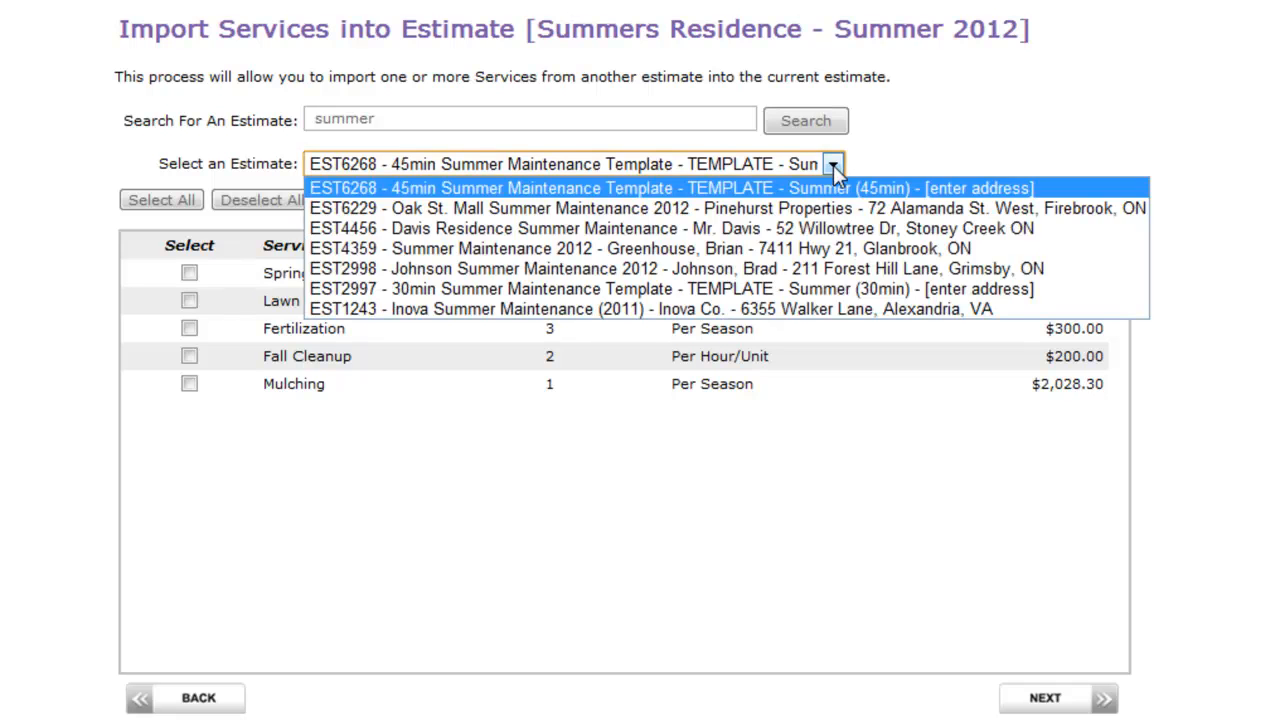
{"action": "left_click", "coordinate": [822, 293]}
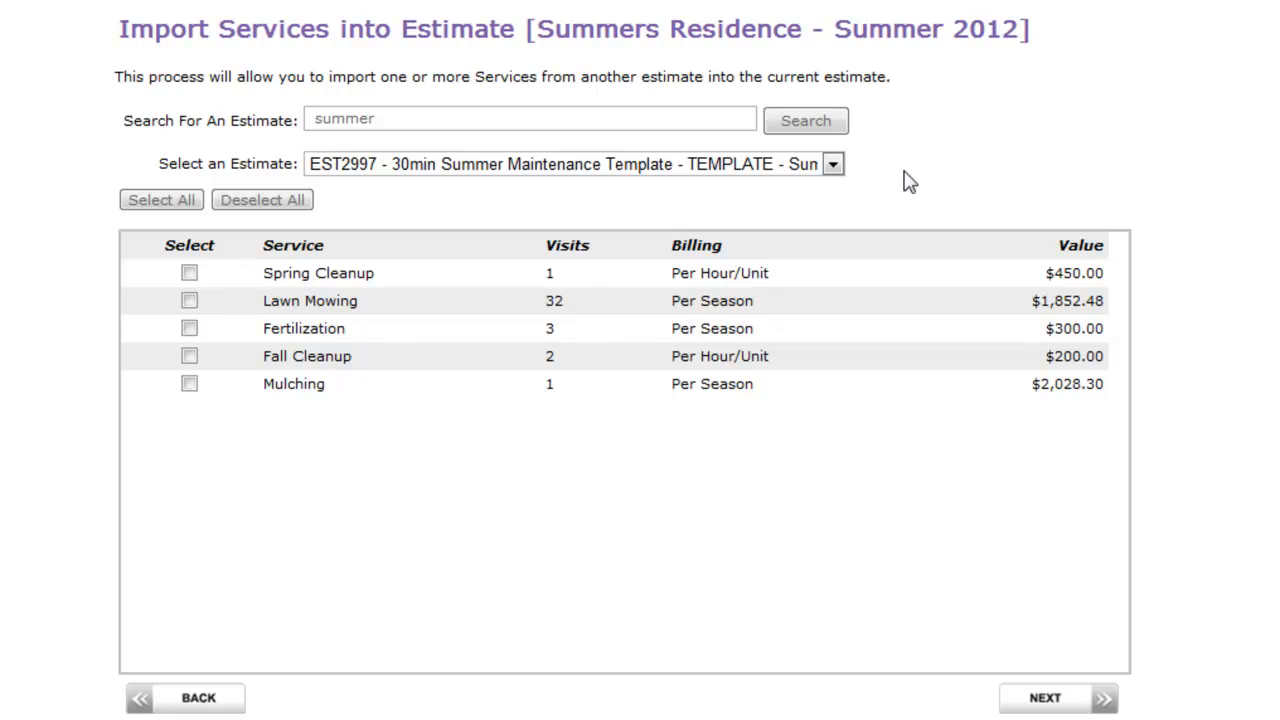
Select the Spring Cleanup and Fall Cleanup services for import and proceed to the import options
{"action": "left_click", "coordinate": [188, 273]}
{"action": "left_click", "coordinate": [190, 357]}
{"action": "left_click", "coordinate": [1086, 707]}
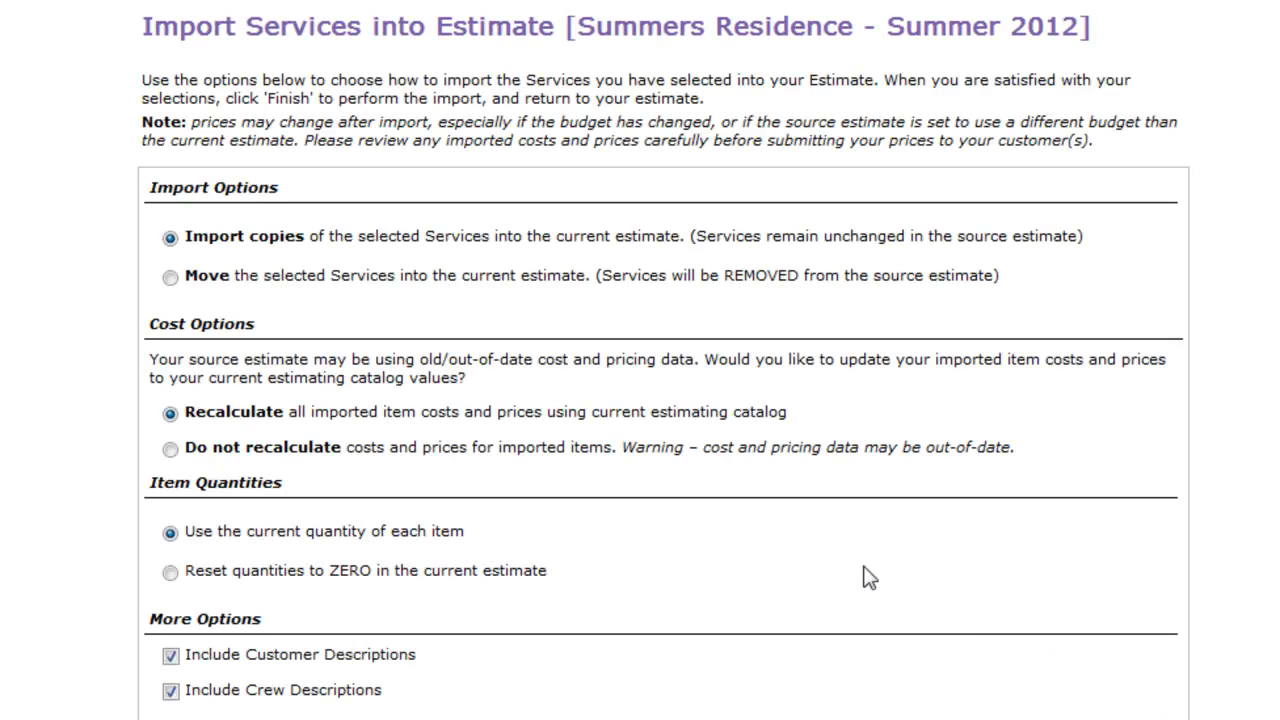
{"action": "left_click", "coordinate": [171, 278]}
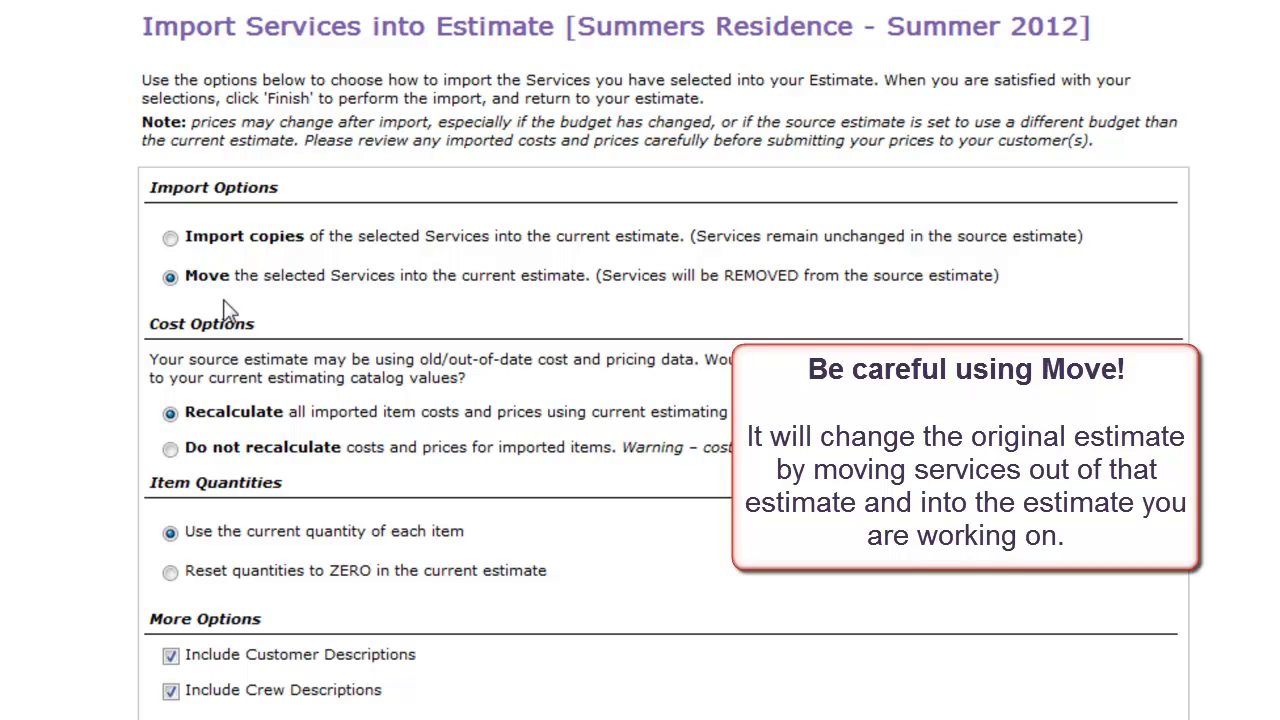
{"action": "left_click", "coordinate": [170, 237]}
{"action": "scroll", "coordinate": [298, 281], "scroll_direction": "down", "scroll_amount": 1}
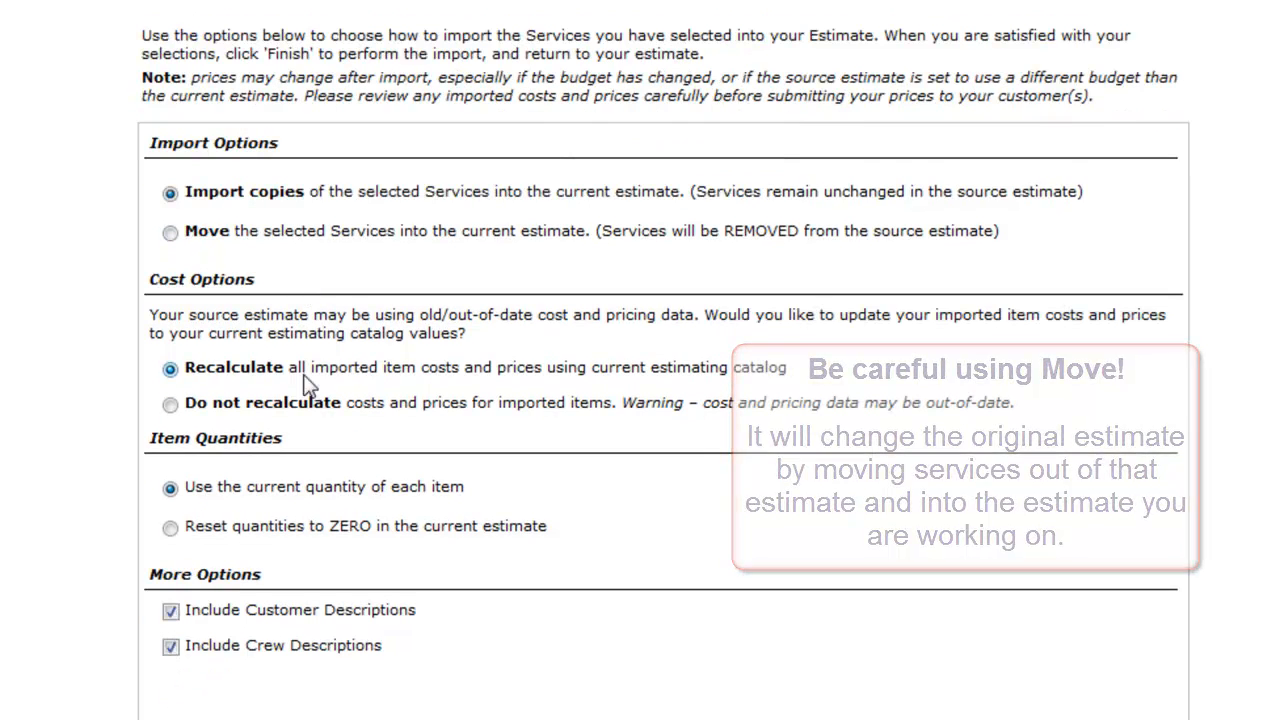
{"action": "left_click", "coordinate": [258, 404]}
{"action": "left_click", "coordinate": [246, 369]}
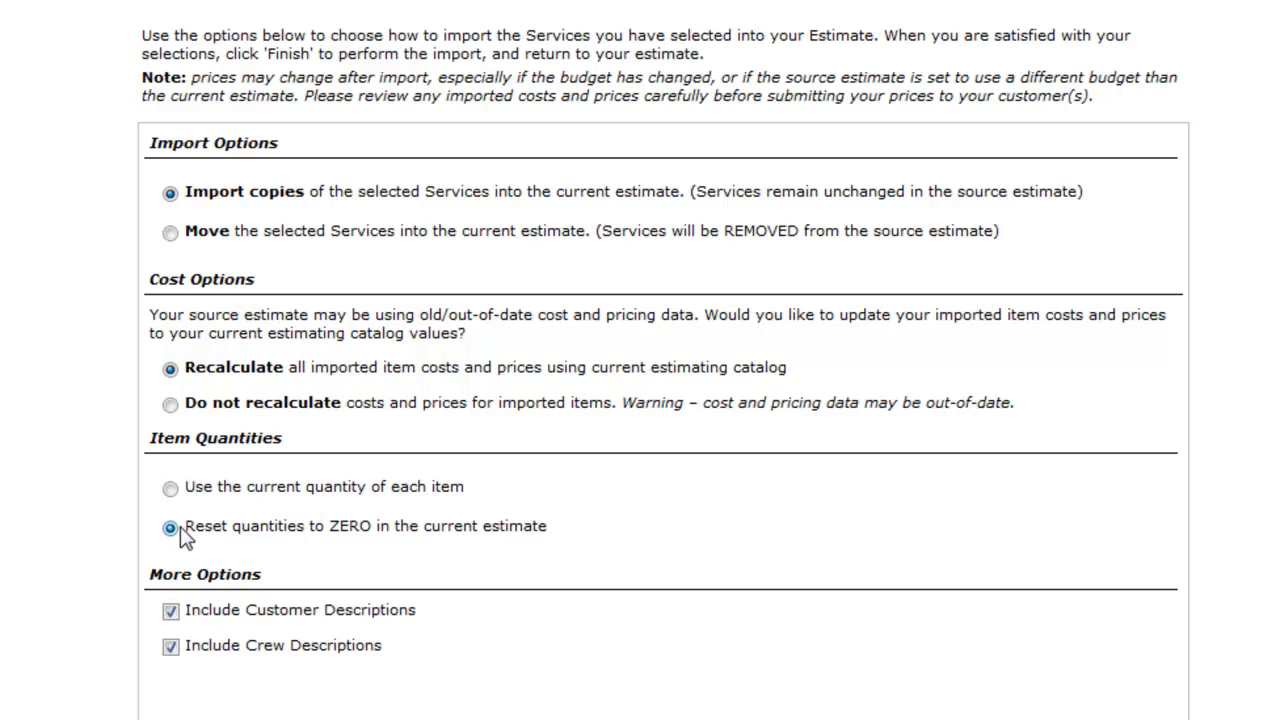
{"action": "left_click", "coordinate": [180, 491]}
{"action": "left_click", "coordinate": [176, 607]}
{"action": "left_click", "coordinate": [176, 607]}
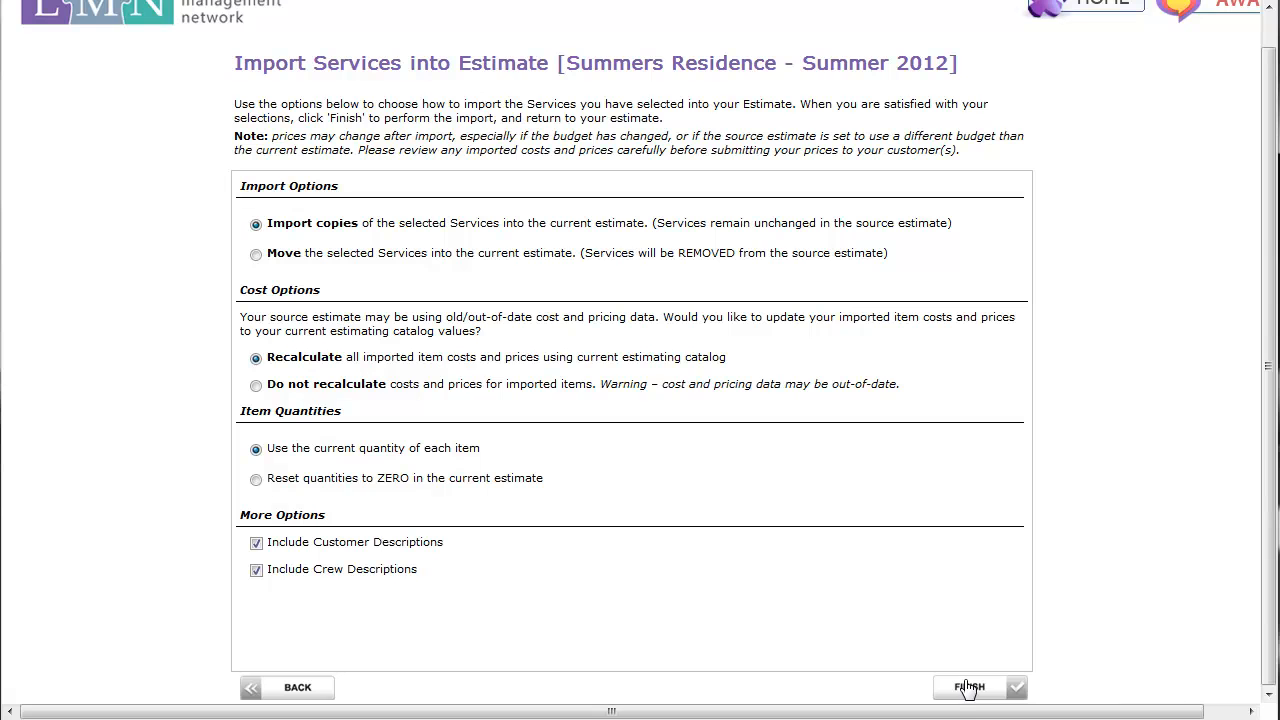
Import copies of the selected services with recalculated costs, current quantities, and customer and crew descriptions included
{"action": "left_click", "coordinate": [969, 688]}
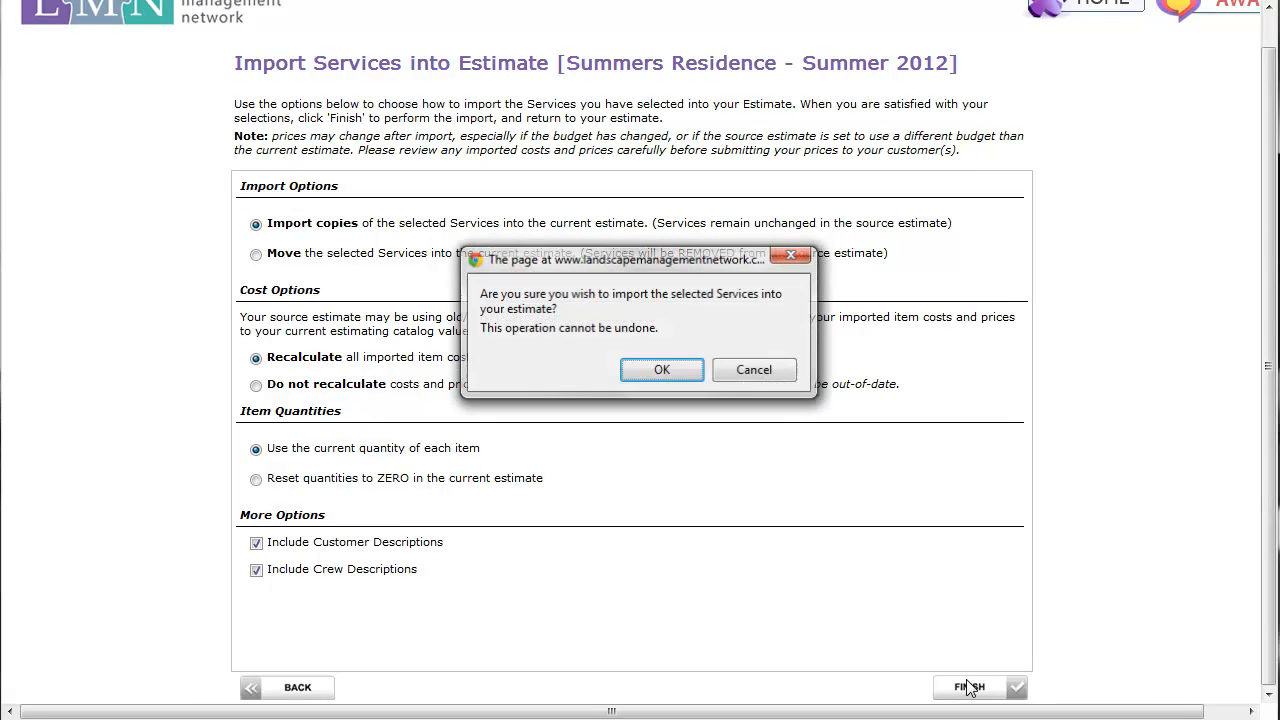
{"action": "left_click", "coordinate": [662, 372]}
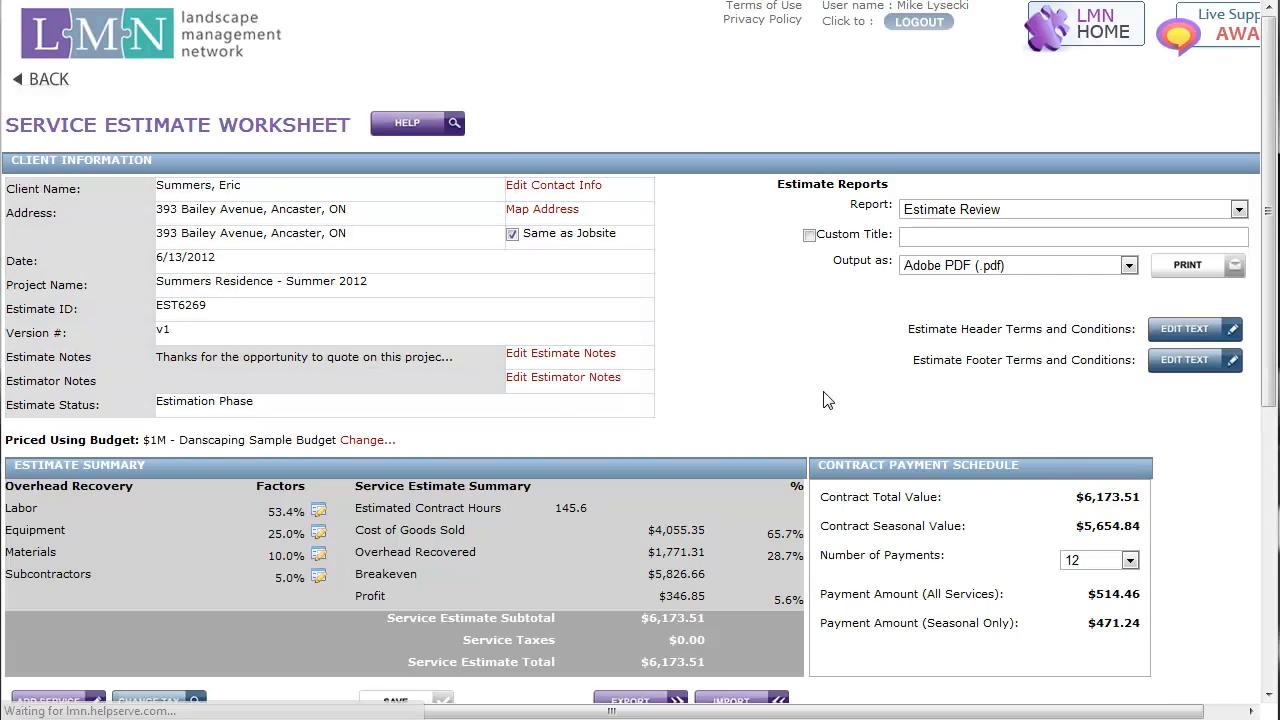
Set the Spring Cleanup service's order to 1 so it leads the work summary
{"action": "scroll", "coordinate": [824, 400], "scroll_direction": "down", "scroll_amount": 7}
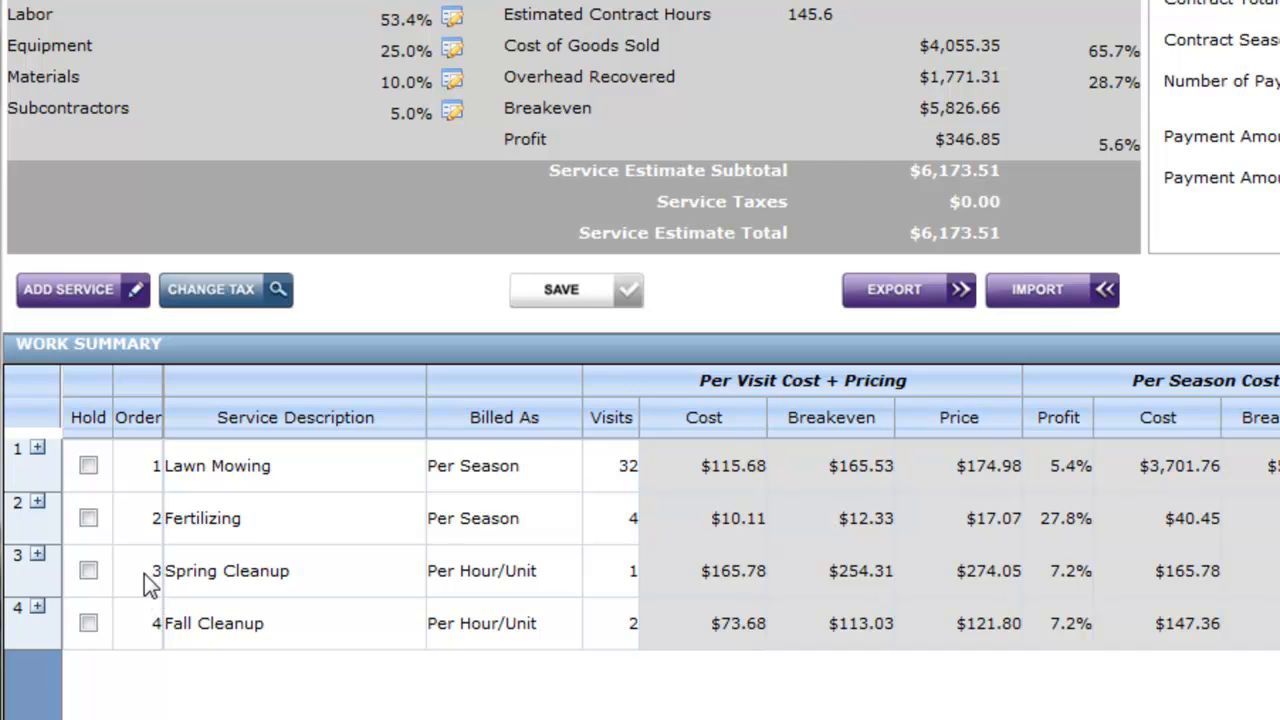
{"action": "left_click", "coordinate": [144, 573]}
{"action": "type", "text": "1"}
{"action": "key", "text": "Return"}
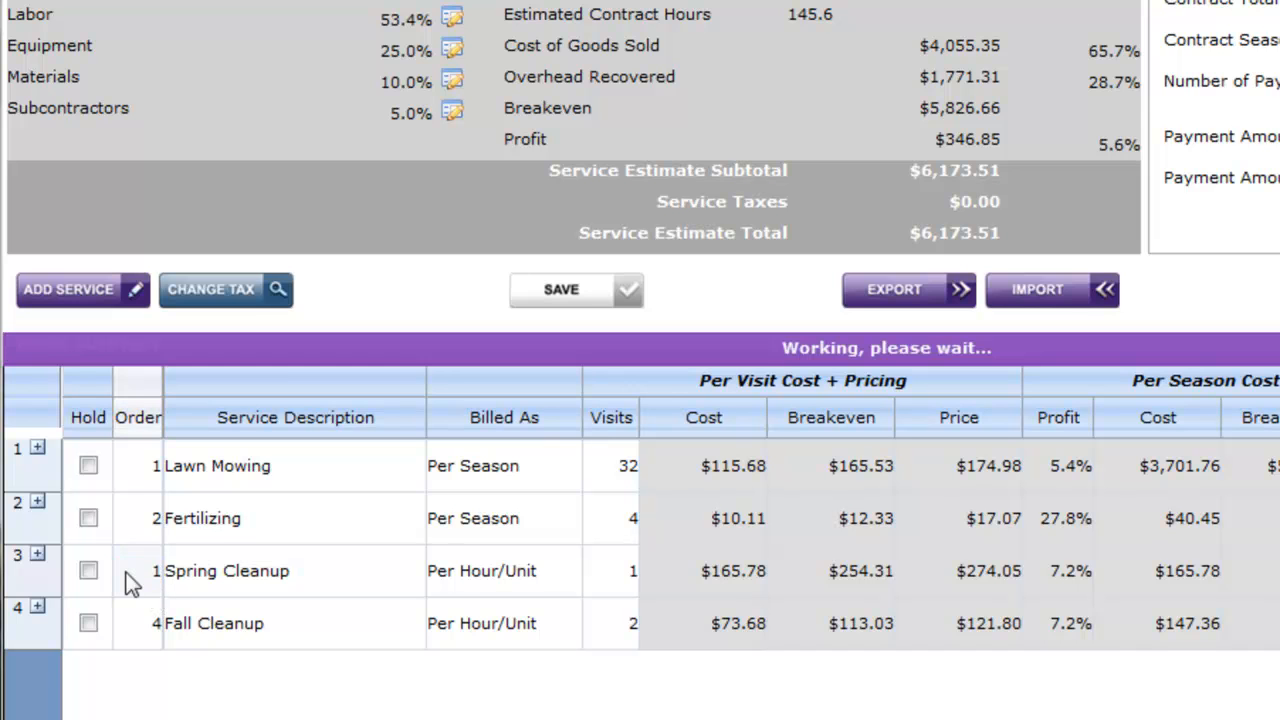
Set the Maintenance Crew quantity in the Spring Cleanup service to 8 hours per visit
{"action": "left_click", "coordinate": [37, 450]}
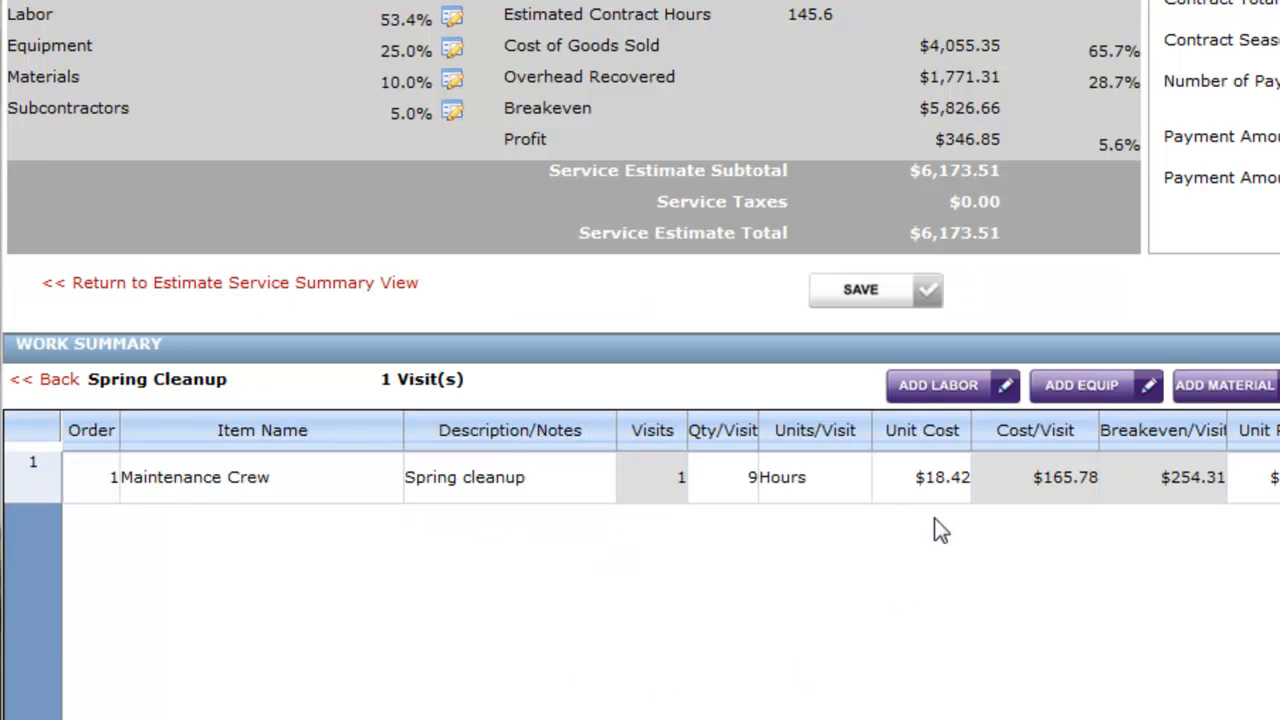
{"action": "left_click", "coordinate": [743, 488]}
{"action": "double_click", "coordinate": [728, 484]}
{"action": "type", "text": "8"}
{"action": "key", "text": "Return"}
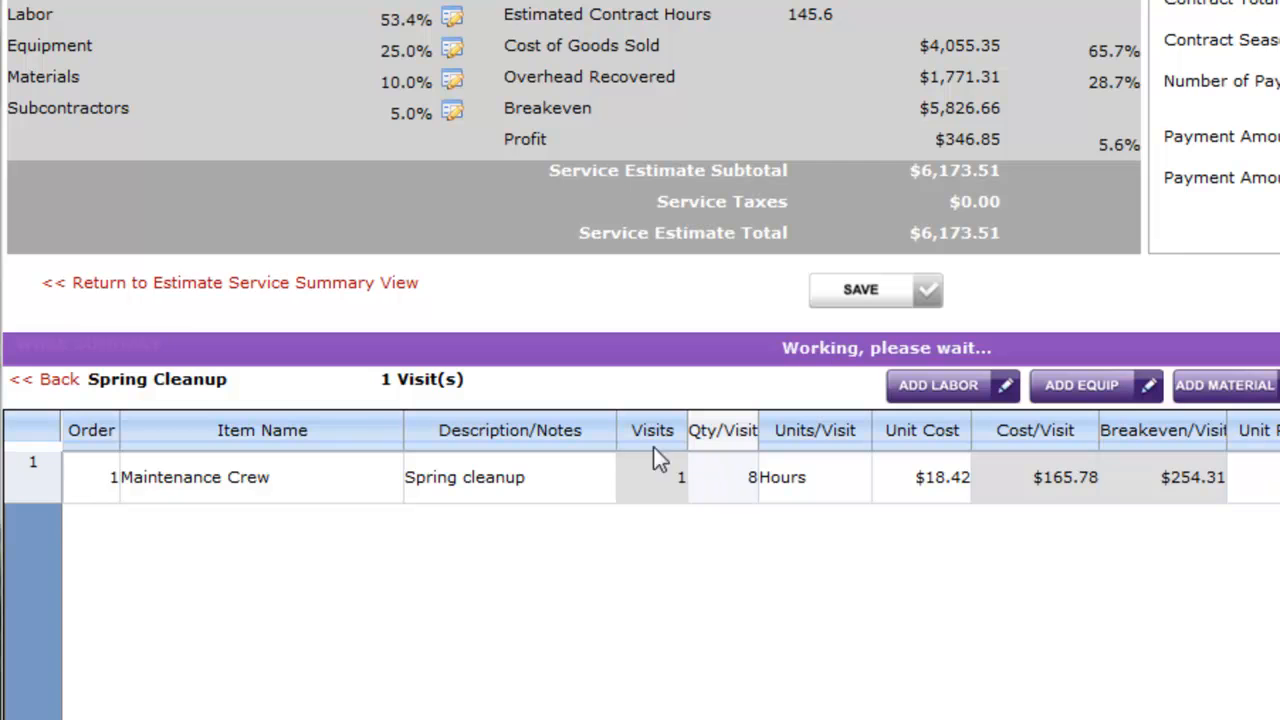
Set the contract payment schedule to 8 payments and return to the service summary view
{"action": "scroll", "coordinate": [560, 500], "scroll_direction": "up", "scroll_amount": 4}
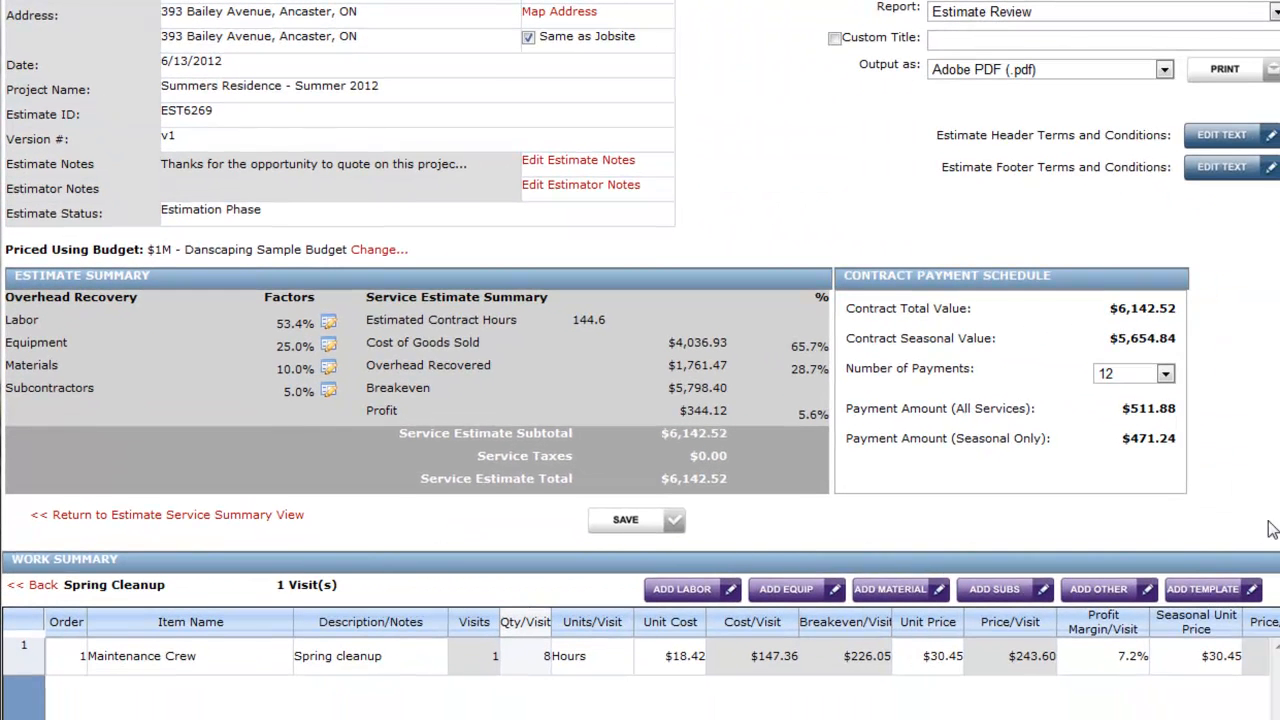
{"action": "left_click", "coordinate": [1166, 376]}
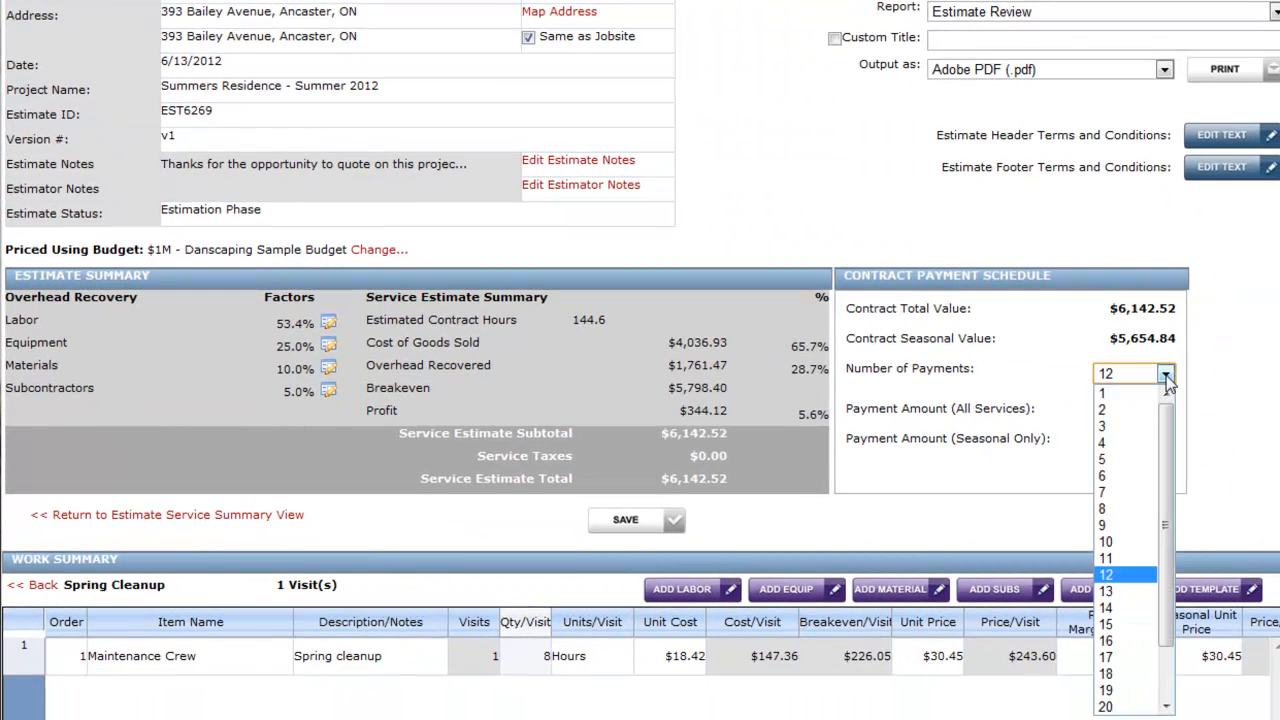
{"action": "left_click", "coordinate": [1128, 510]}
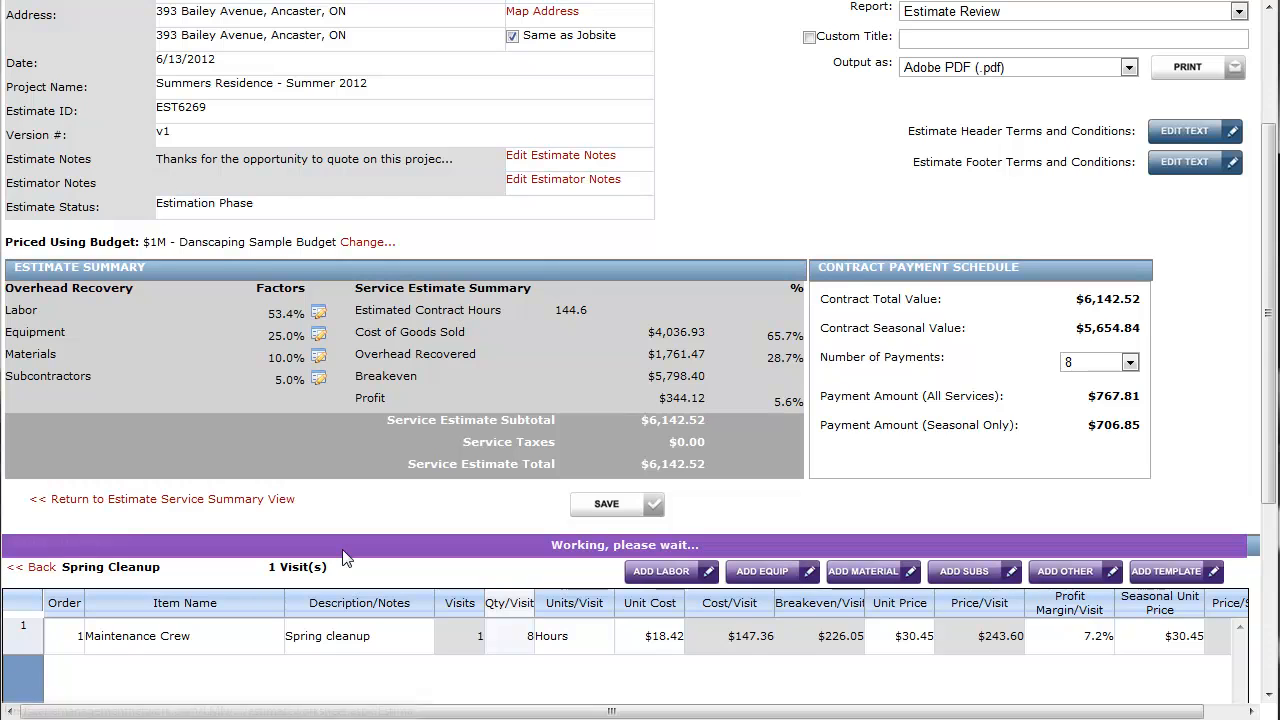
{"action": "scroll", "coordinate": [355, 500], "scroll_direction": "down", "scroll_amount": 4}
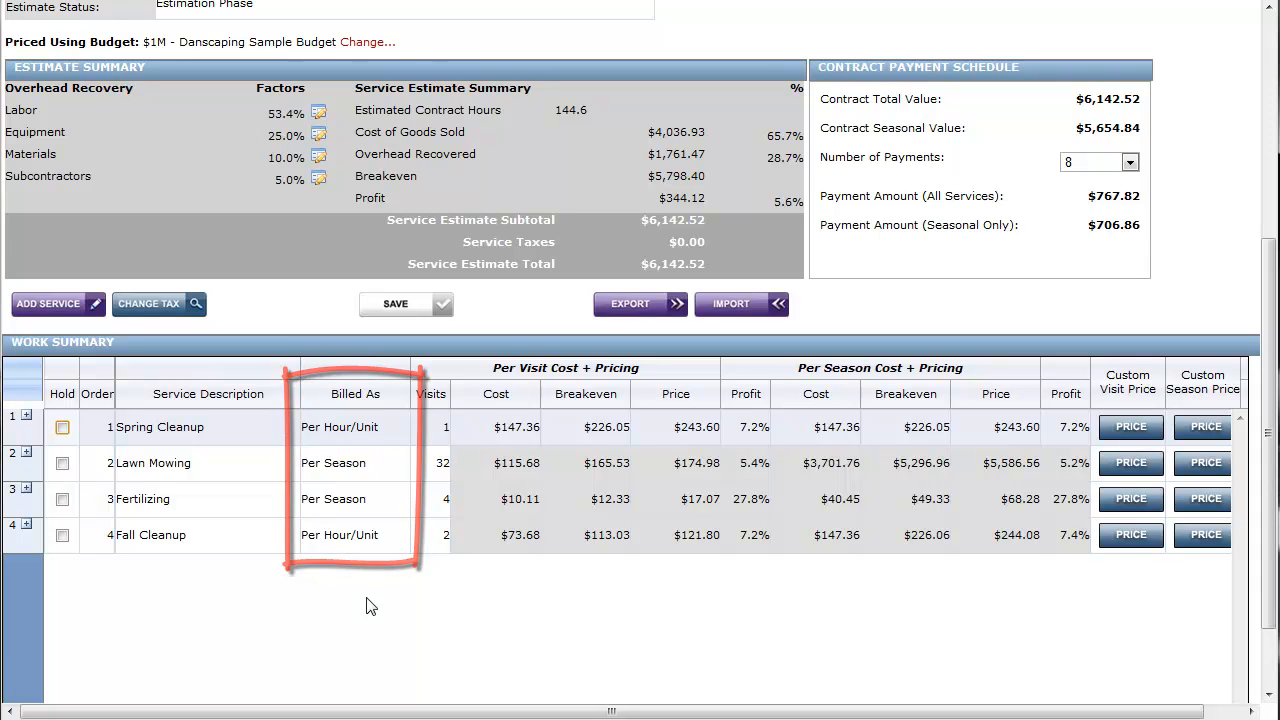
Review the estimate header terms and conditions text and leave it without making changes
{"action": "scroll", "coordinate": [370, 605], "scroll_direction": "up", "scroll_amount": 3}
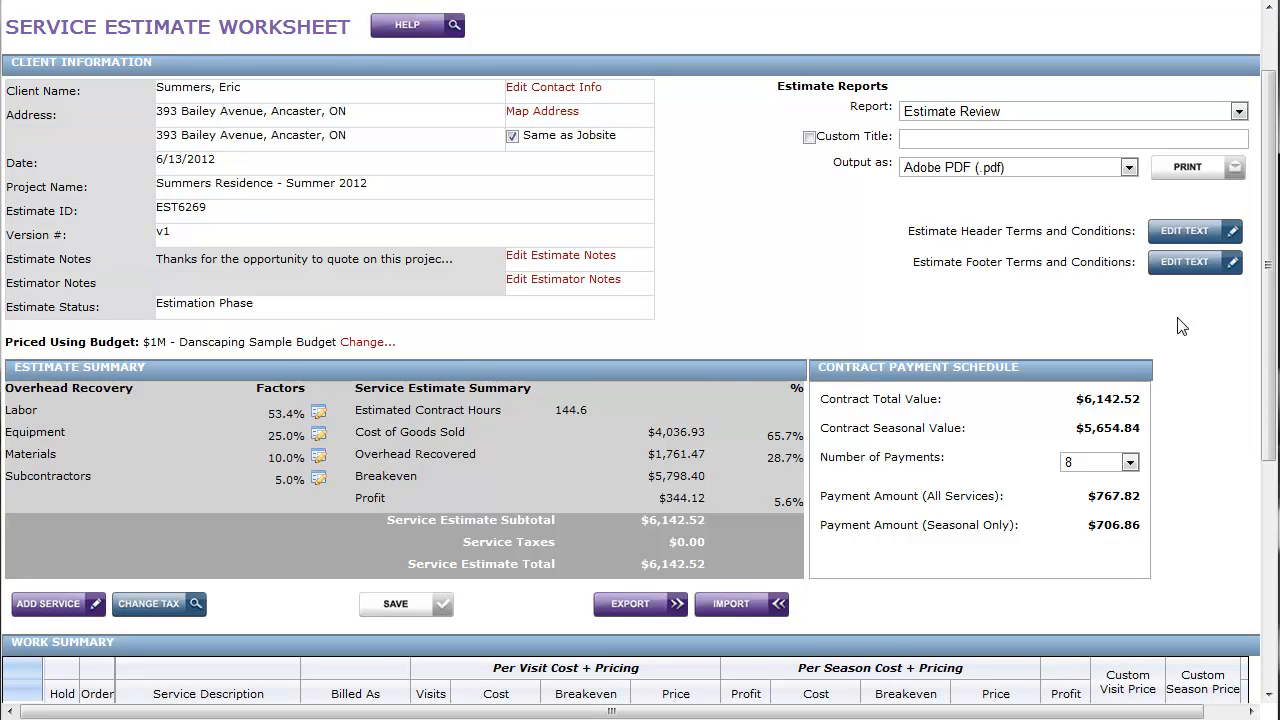
{"action": "left_click", "coordinate": [1178, 233]}
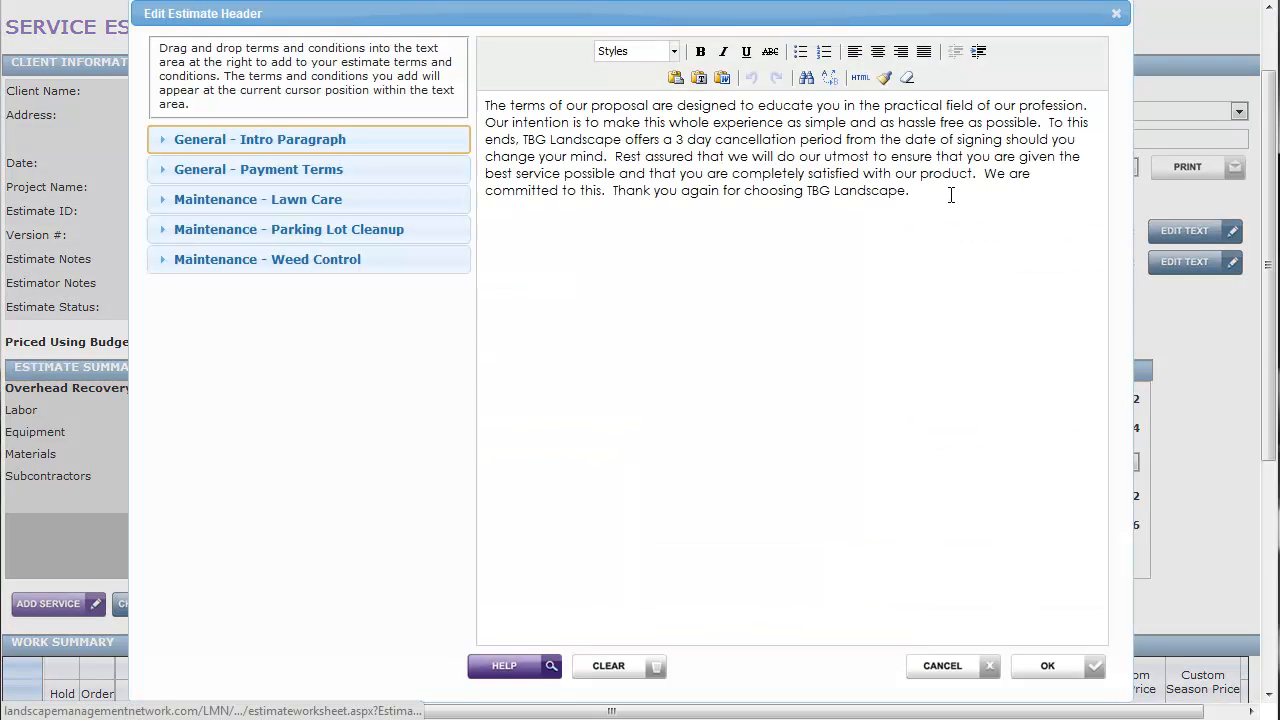
{"action": "left_click", "coordinate": [987, 663]}
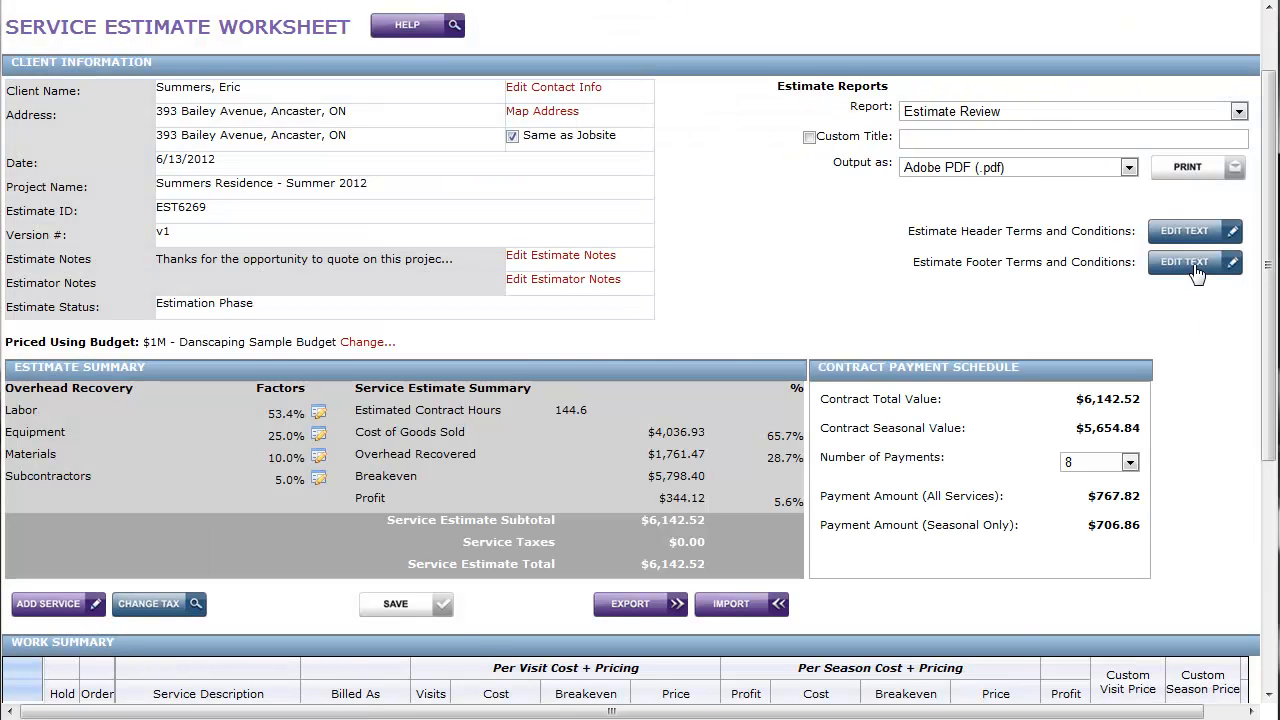
Clear the existing Lawn Care Specifications text from the estimate footer terms and conditions
{"action": "left_click", "coordinate": [1193, 264]}
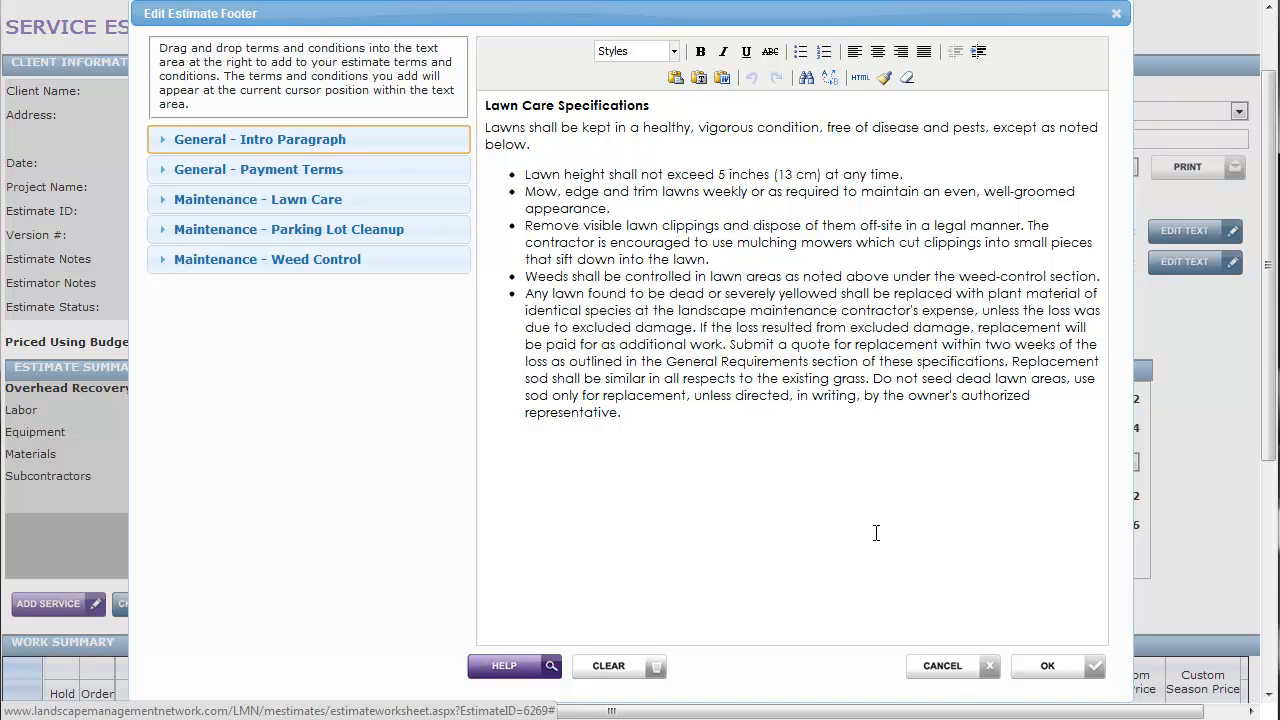
{"action": "left_click", "coordinate": [963, 674]}
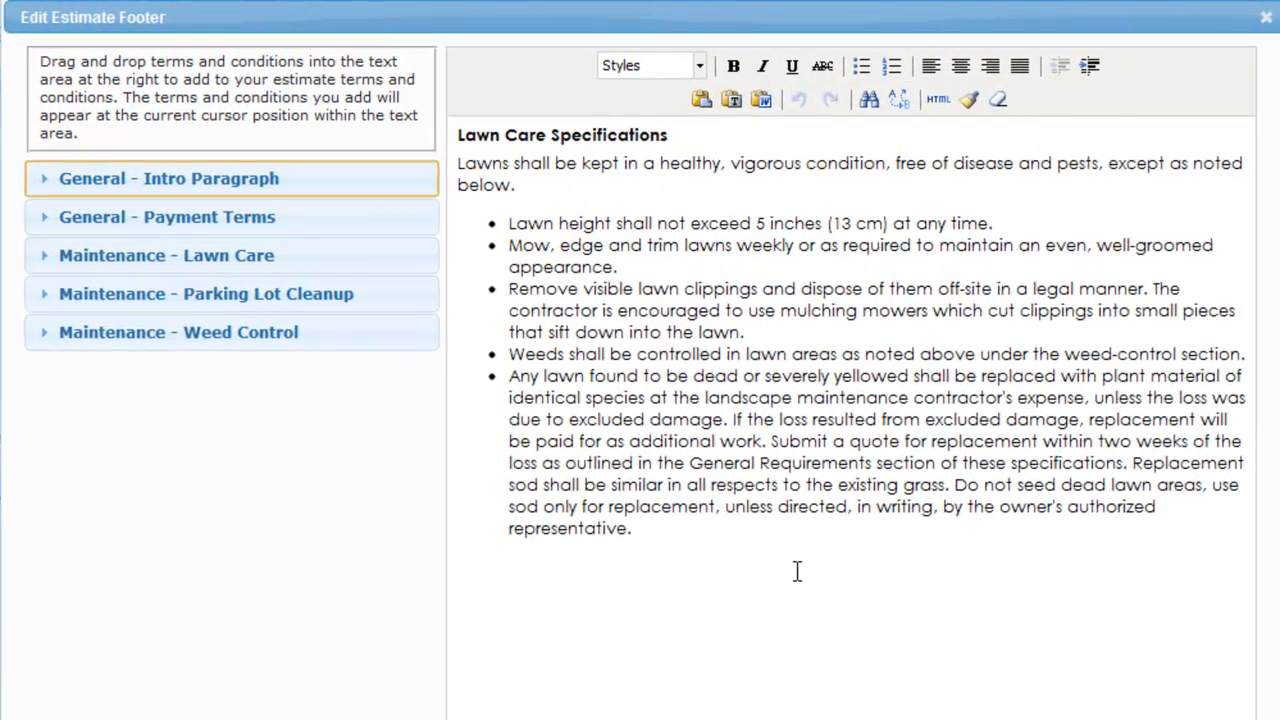
{"action": "left_click_drag", "start_coordinate": [797, 571], "coordinate": [437, 120]}
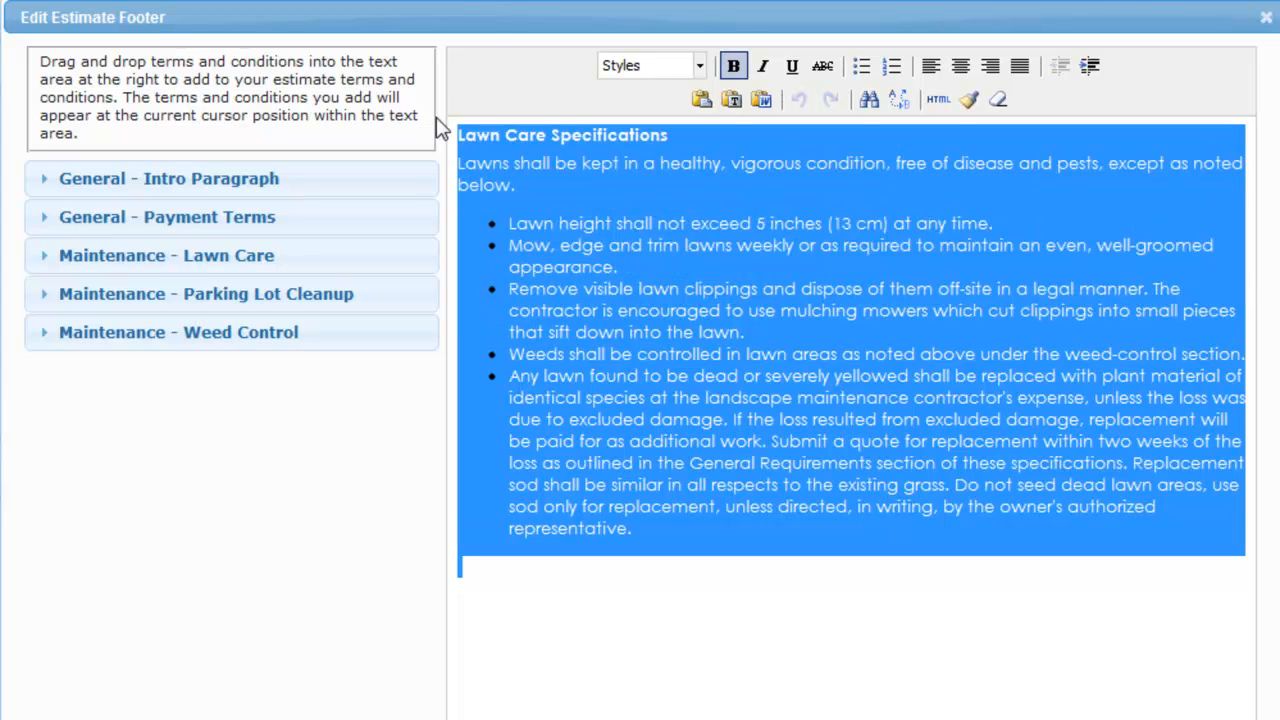
{"action": "key", "text": "Delete"}
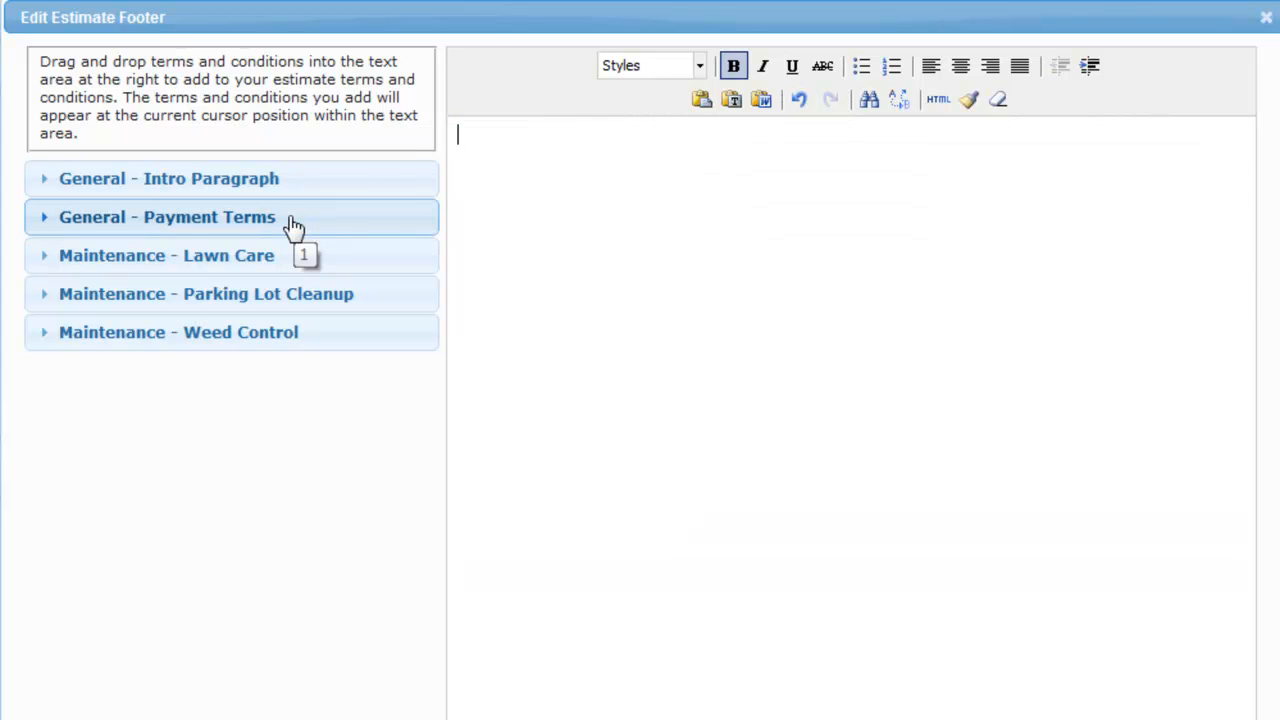
Insert the General - Payment Terms, Maintenance - Lawn Care and Maintenance - Parking Lot Cleanup texts into the estimate footer and save it
{"action": "left_click_drag", "start_coordinate": [200, 220], "coordinate": [752, 200]}
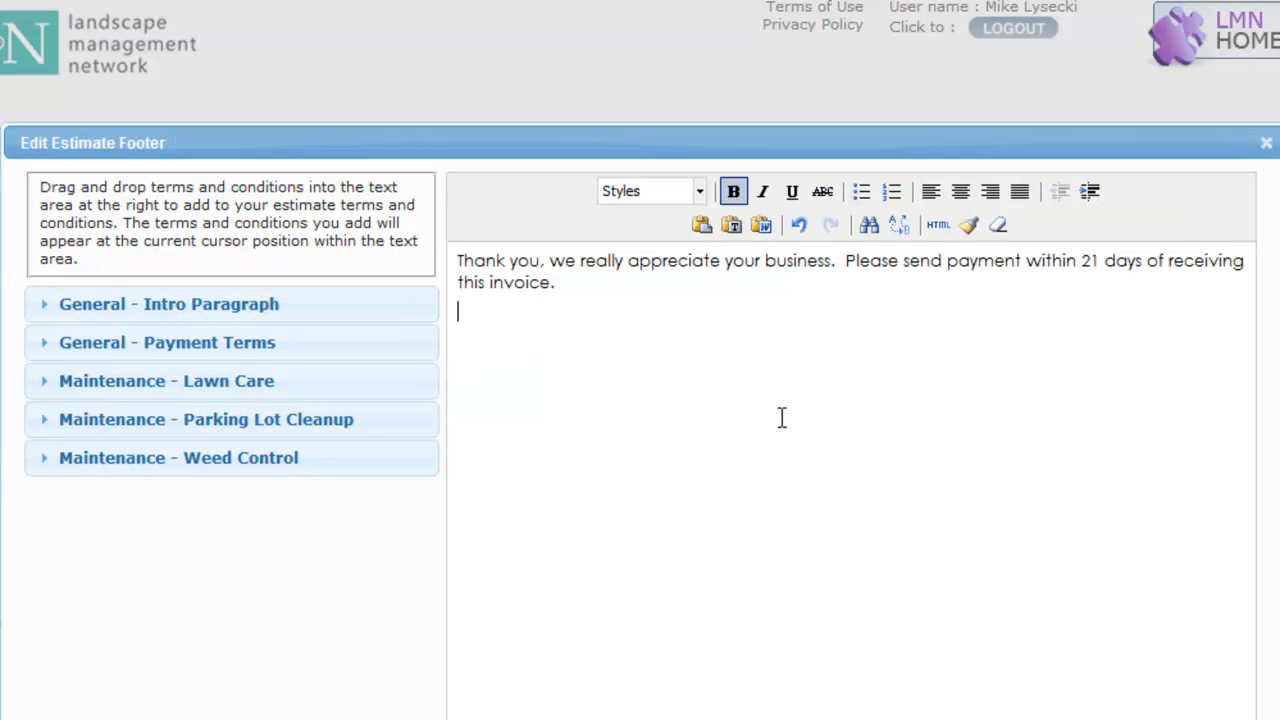
{"action": "key", "text": "Return"}
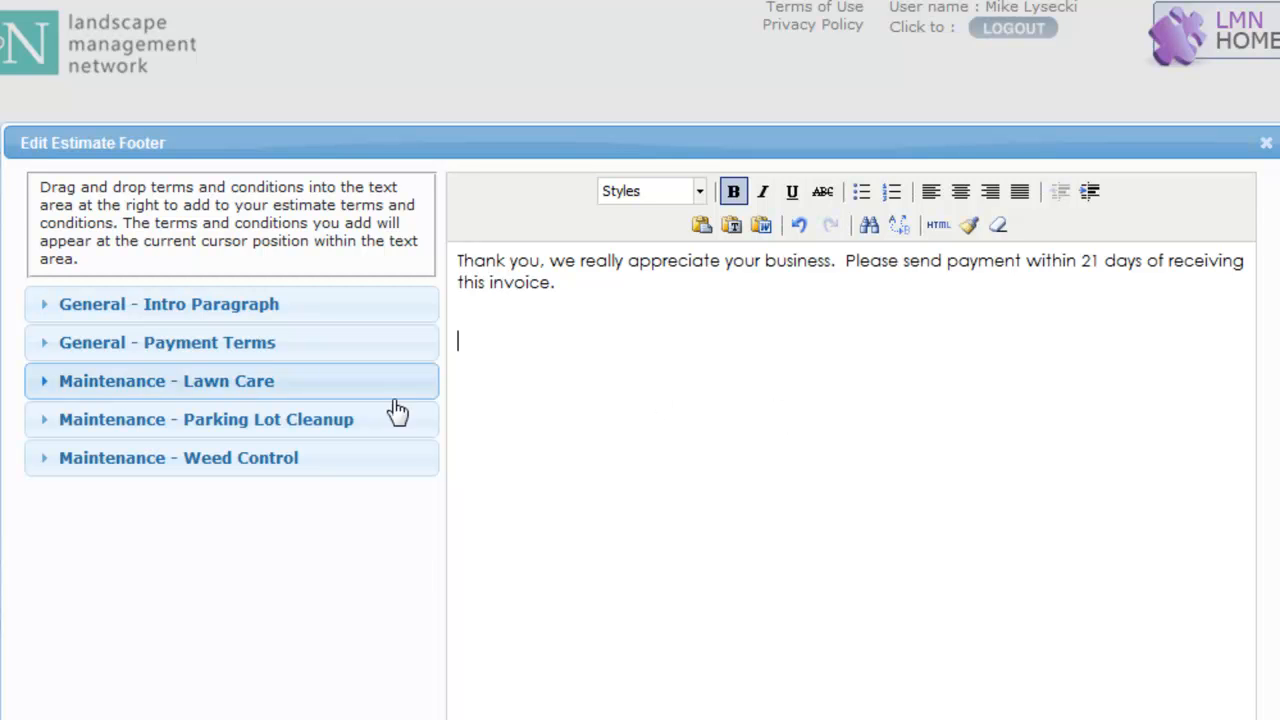
{"action": "left_click_drag", "start_coordinate": [251, 390], "coordinate": [780, 346]}
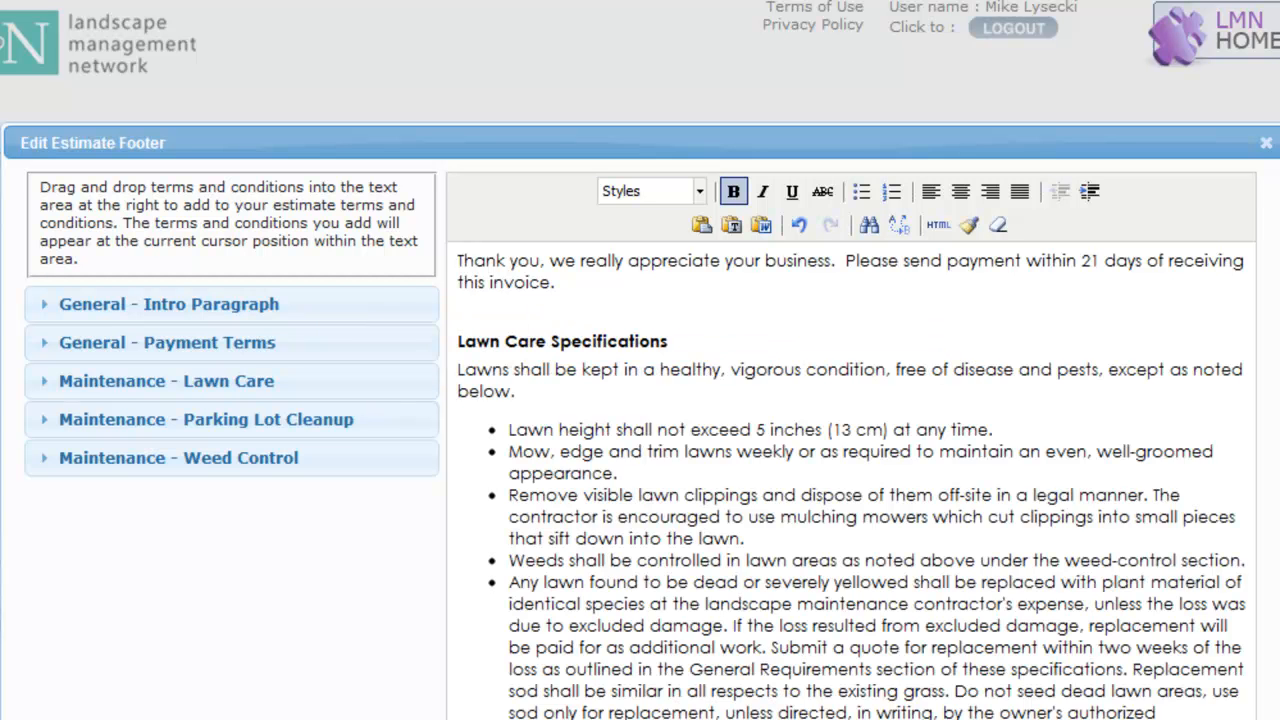
{"action": "left_click_drag", "start_coordinate": [268, 420], "coordinate": [704, 636]}
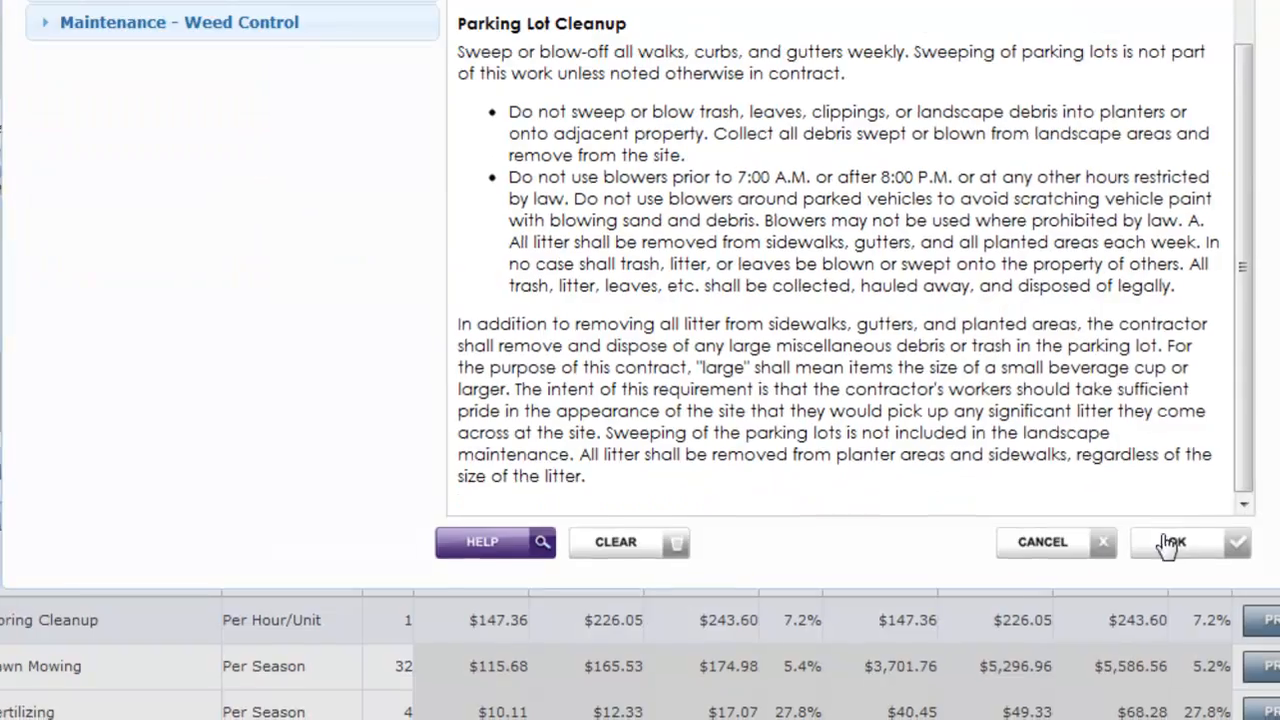
{"action": "left_click", "coordinate": [1172, 540]}
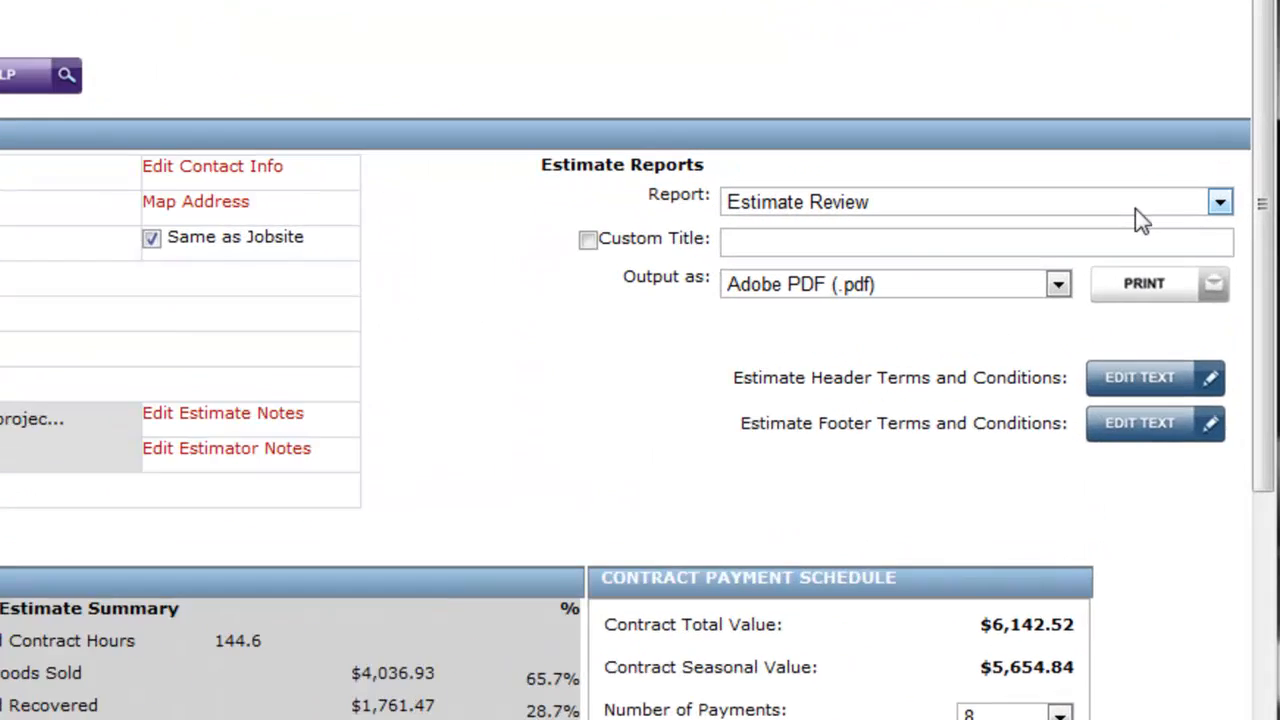
Generate the Proposal - Mixed Billing report for the estimate as an Adobe PDF
{"action": "left_click", "coordinate": [1183, 213]}
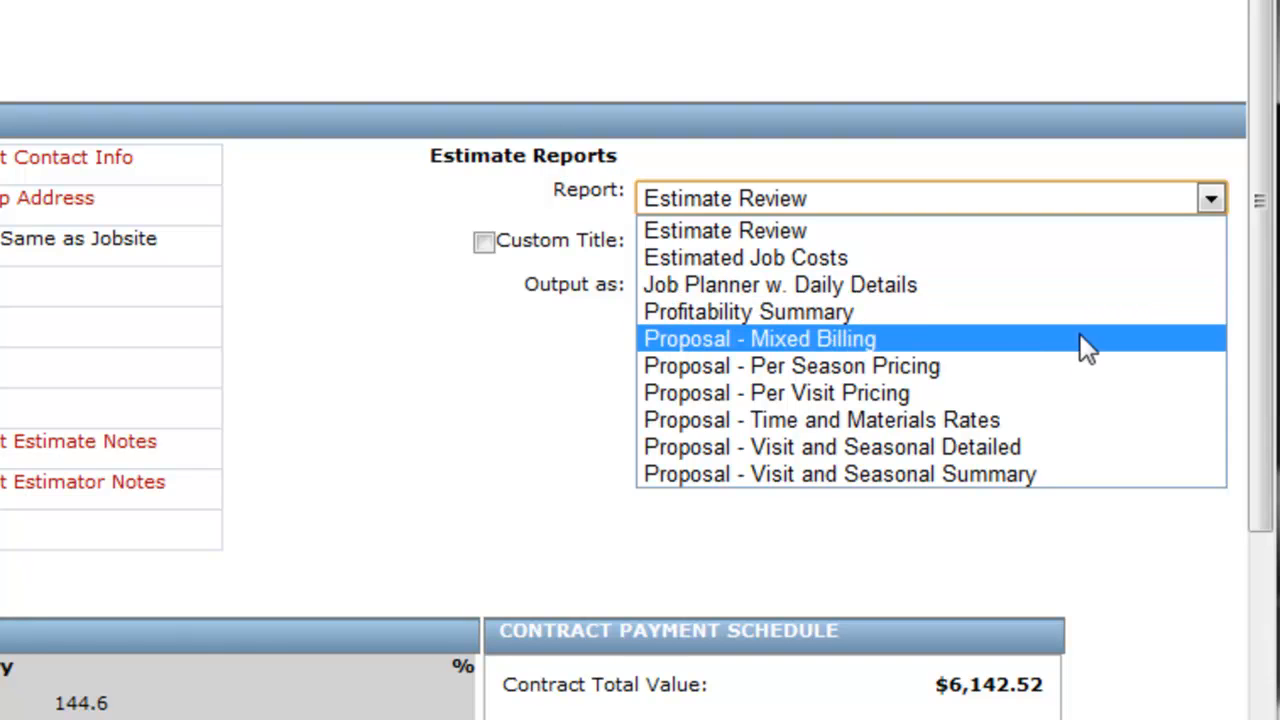
{"action": "left_click", "coordinate": [1080, 358]}
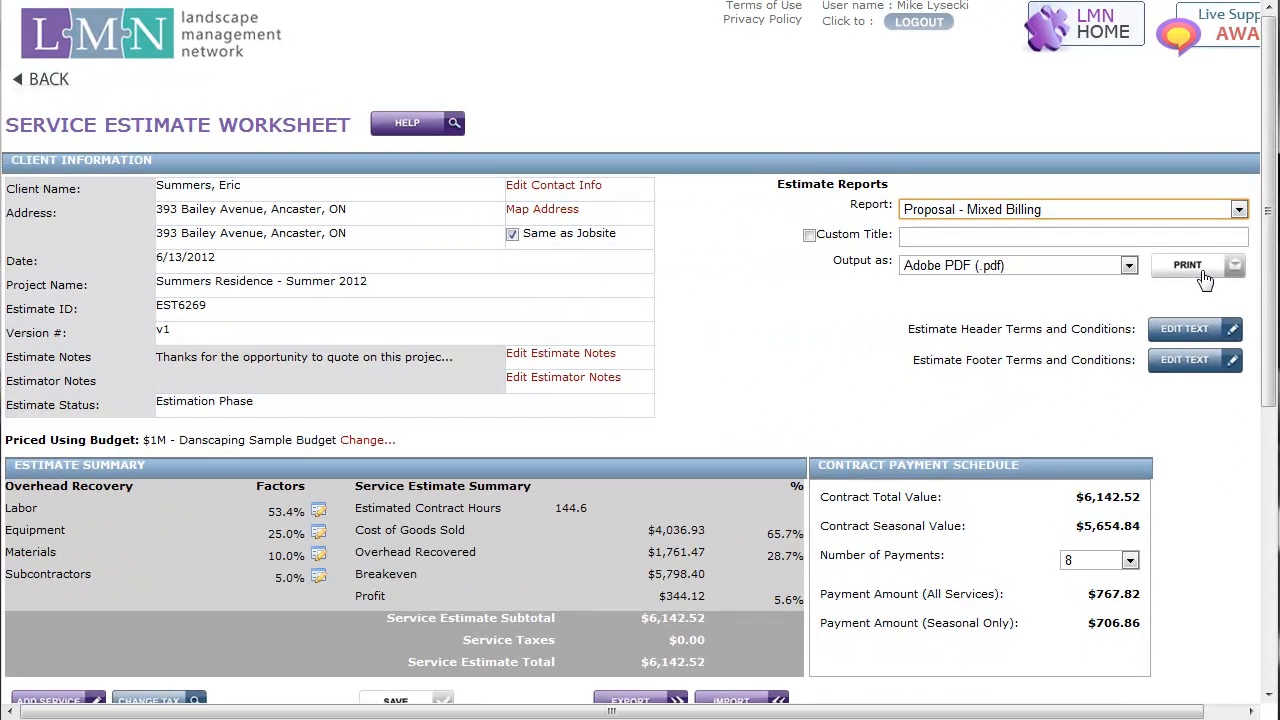
{"action": "left_click", "coordinate": [1225, 267]}
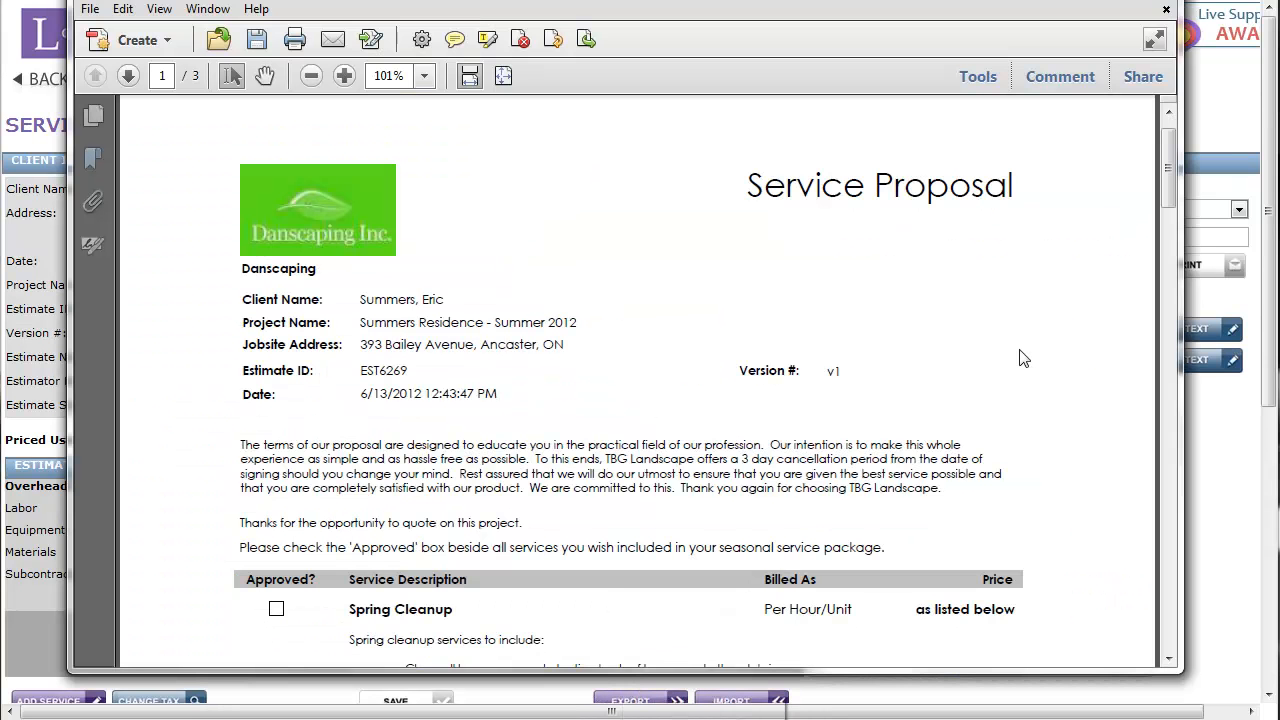
Review the proposal's introduction, service descriptions, billing types, prices, seasonal payment breakdown and footer terms
{"action": "scroll", "coordinate": [1022, 358], "scroll_direction": "down", "scroll_amount": 2}
{"action": "scroll", "coordinate": [1022, 358], "scroll_direction": "down", "scroll_amount": 3}
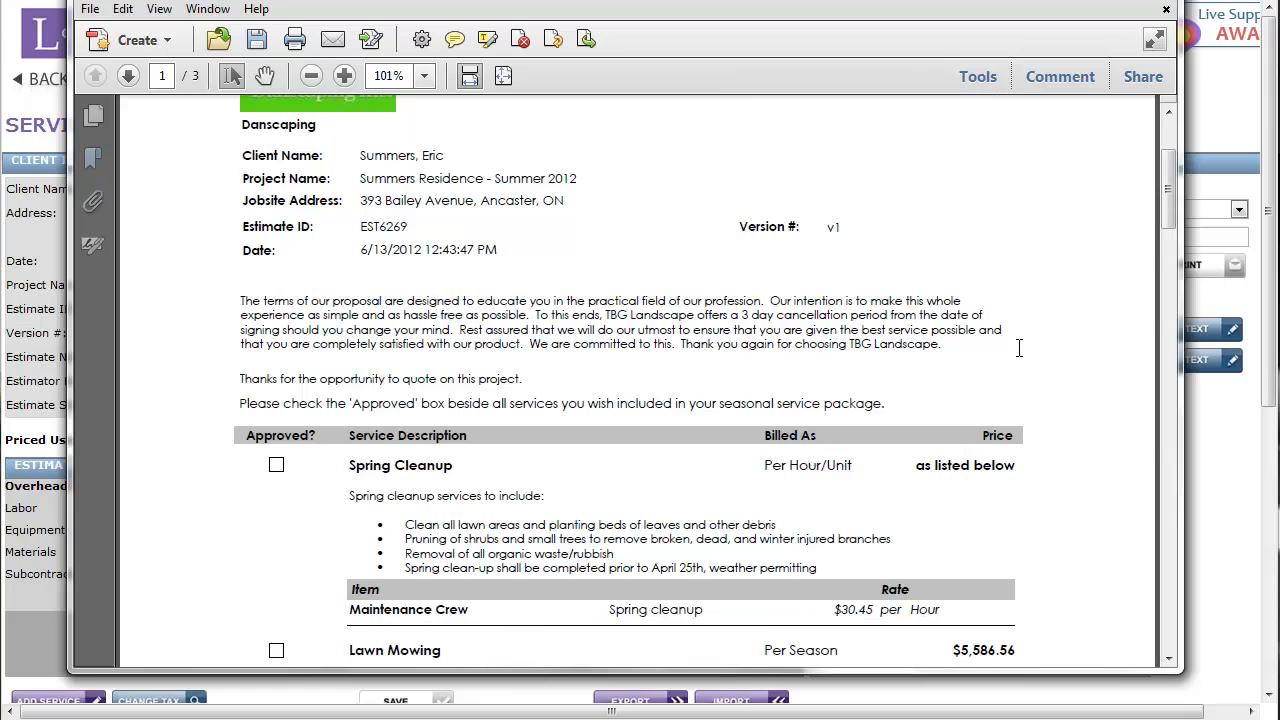
{"action": "scroll", "coordinate": [1020, 352], "scroll_direction": "down", "scroll_amount": 2}
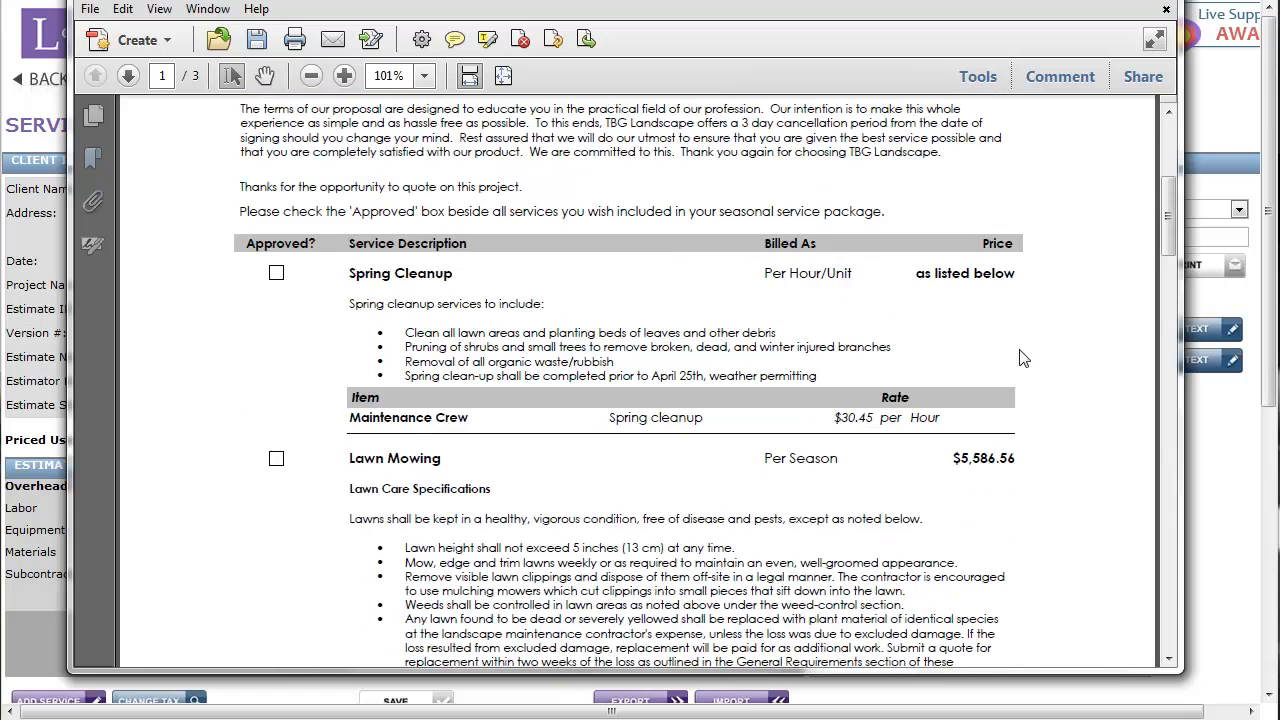
{"action": "scroll", "coordinate": [1022, 358], "scroll_direction": "down", "scroll_amount": 3}
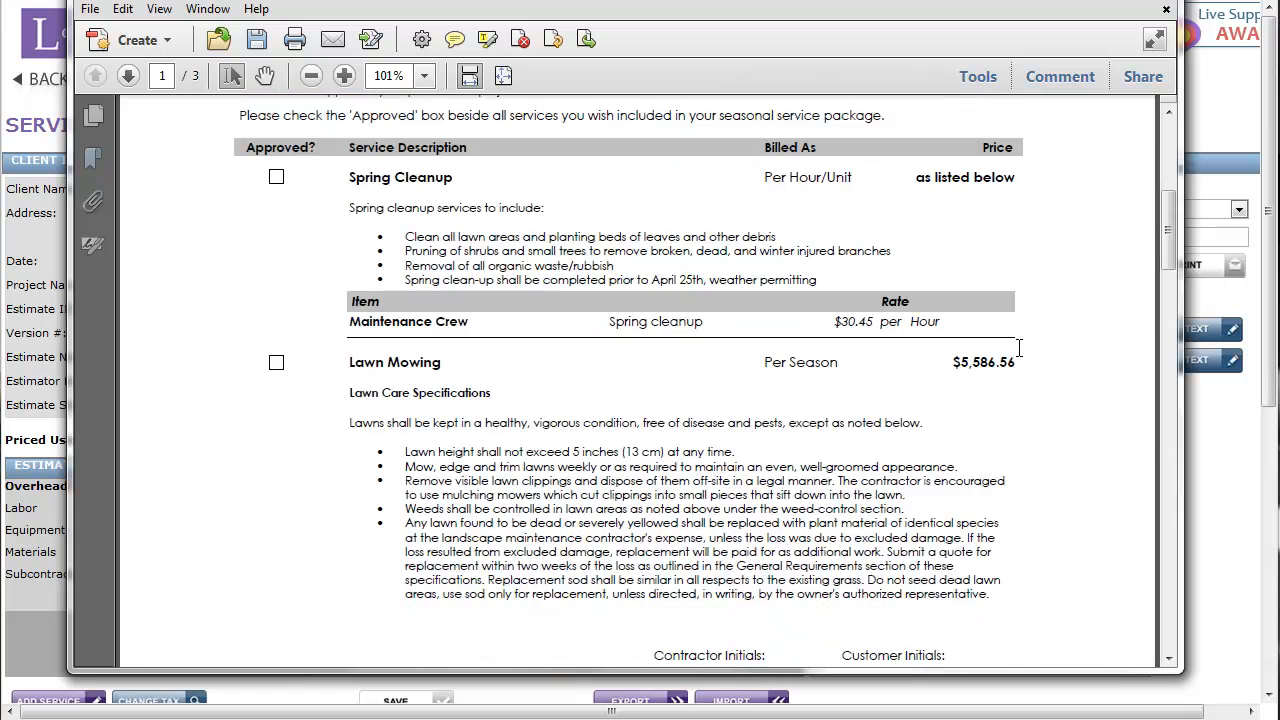
{"action": "scroll", "coordinate": [1022, 358], "scroll_direction": "down", "scroll_amount": 5}
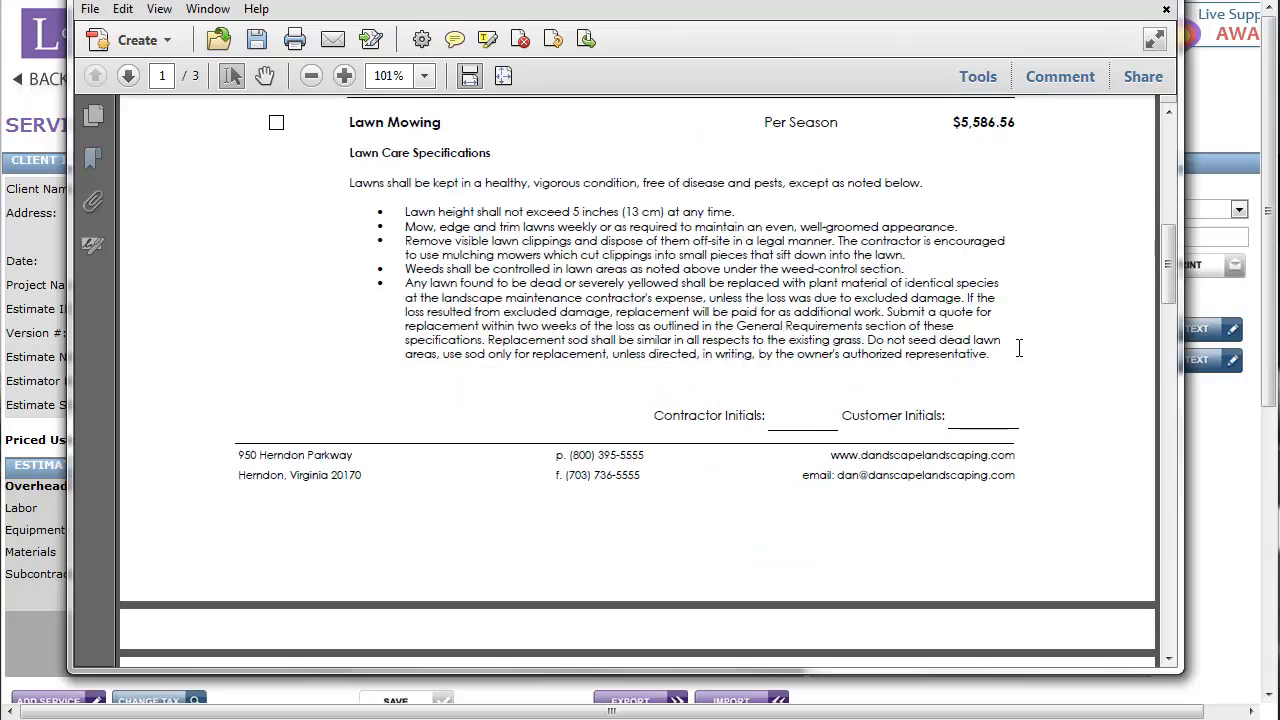
{"action": "scroll", "coordinate": [1022, 358], "scroll_direction": "down", "scroll_amount": 10}
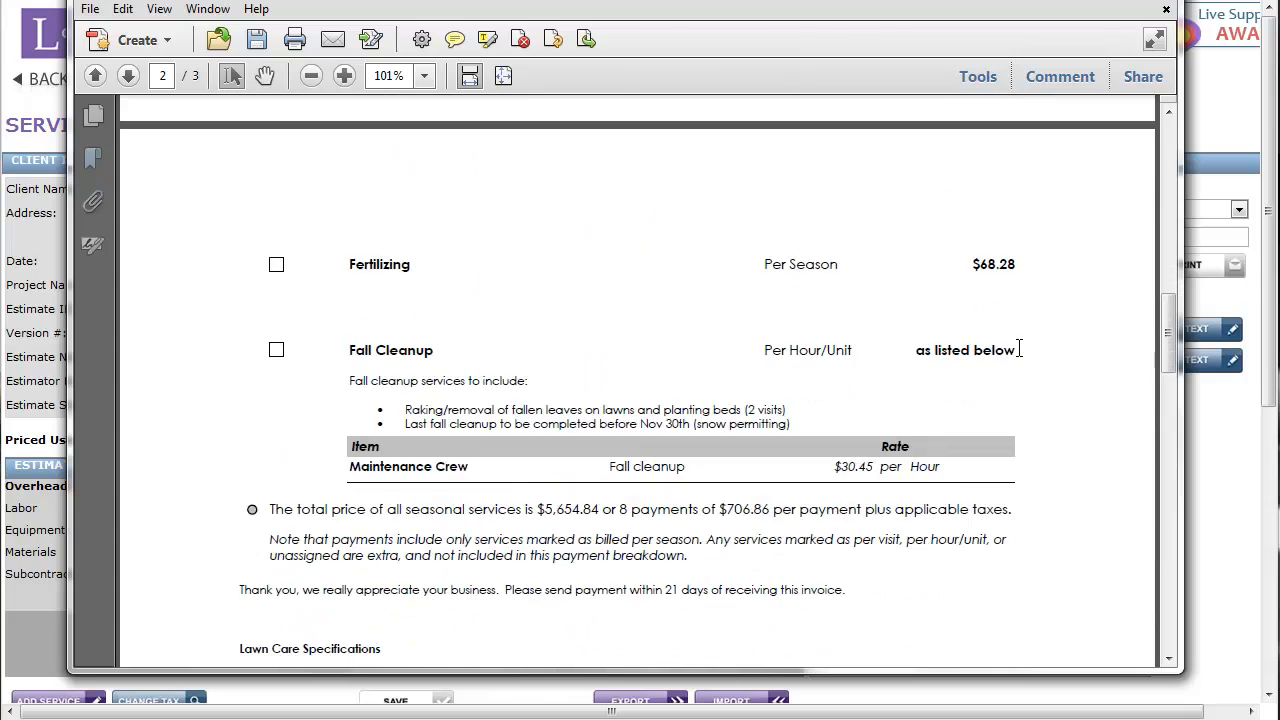
{"action": "scroll", "coordinate": [1022, 358], "scroll_direction": "down", "scroll_amount": 3}
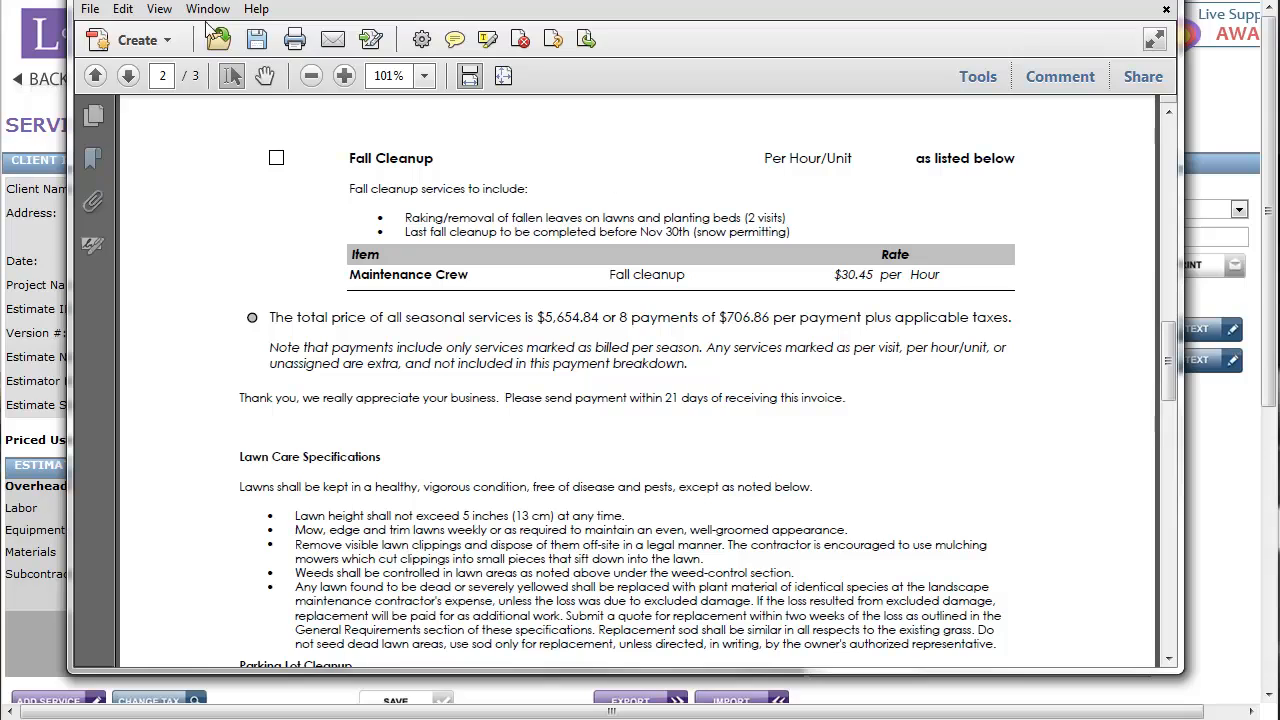
Look at the PDF's e-mail attachment option, then close the proposal without saving changes
{"action": "left_click", "coordinate": [90, 10]}
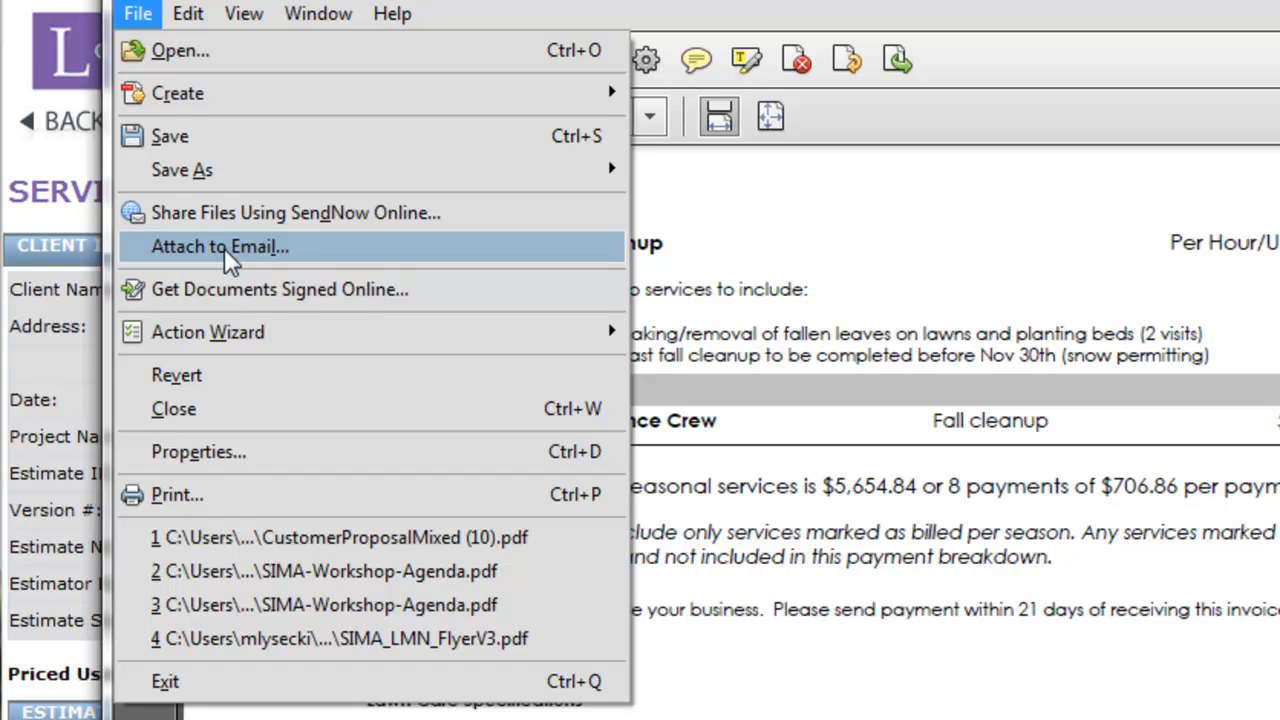
{"action": "left_click", "coordinate": [355, 262]}
{"action": "left_click", "coordinate": [1150, 2]}
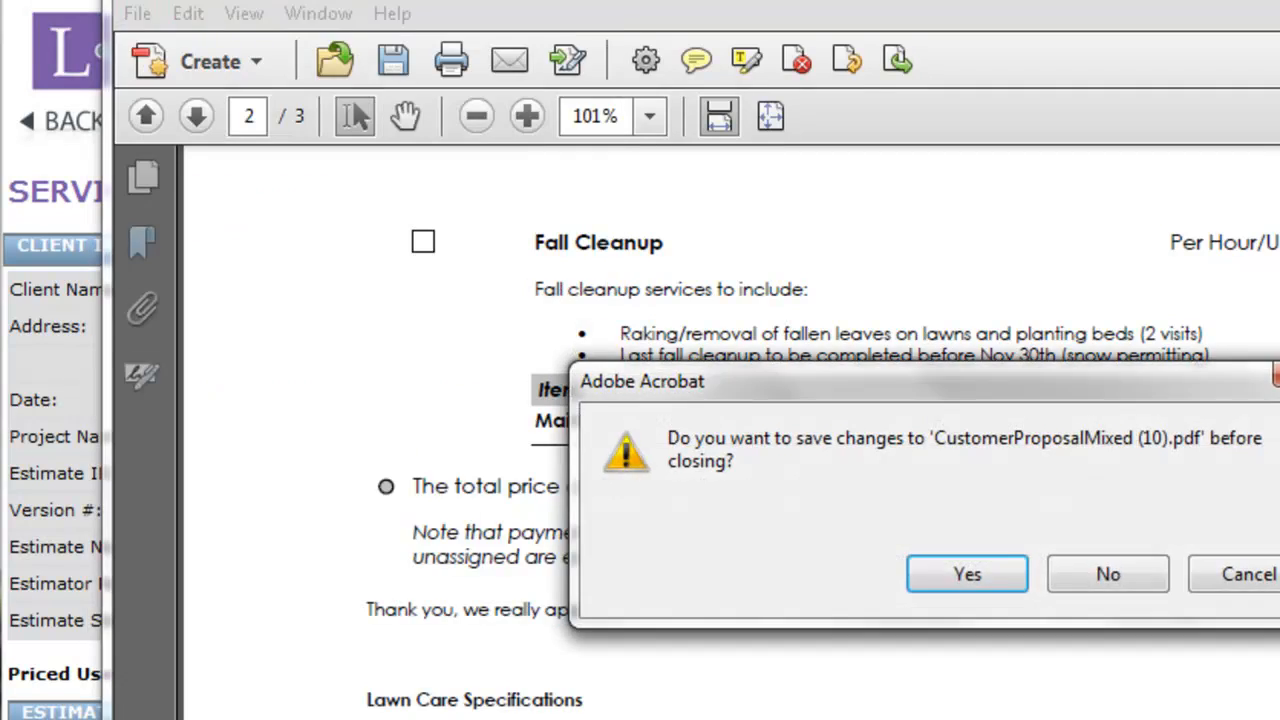
{"action": "left_click", "coordinate": [1108, 573]}
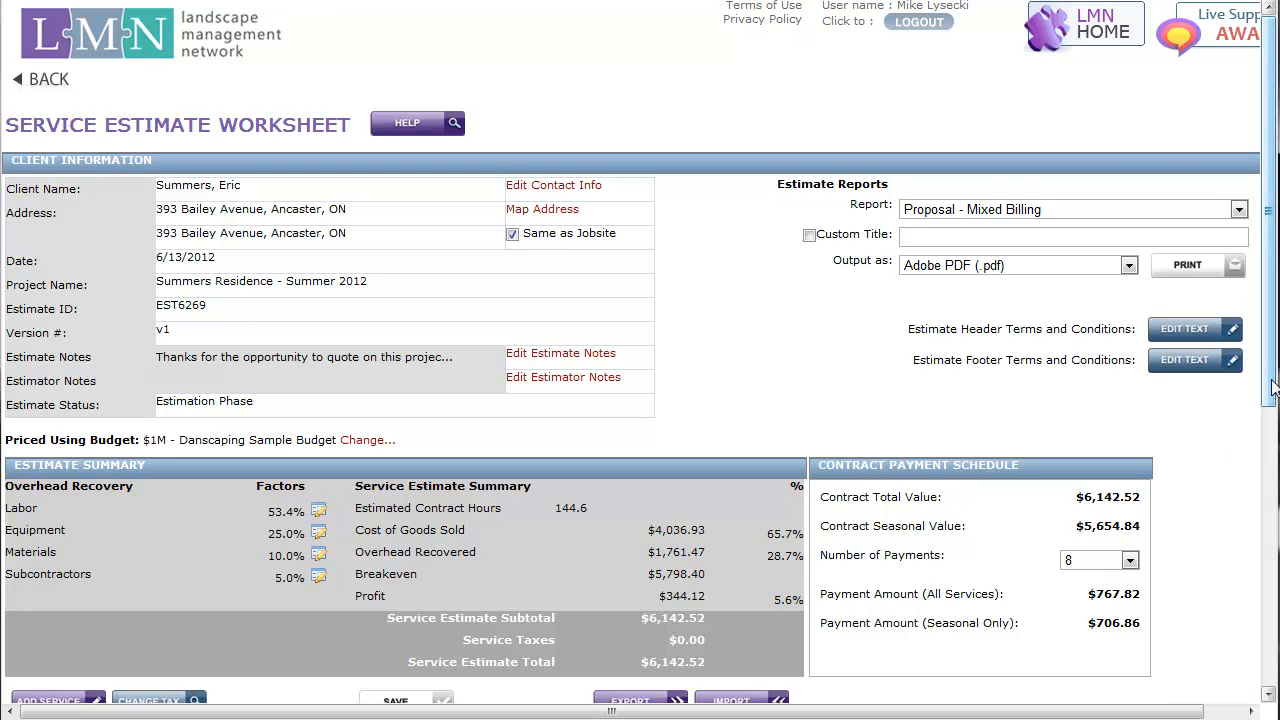
Start saving the estimate as a new copy and replace the surname in its project name with the new customer's surname
{"action": "left_click_drag", "start_coordinate": [1273, 388], "coordinate": [1273, 674]}
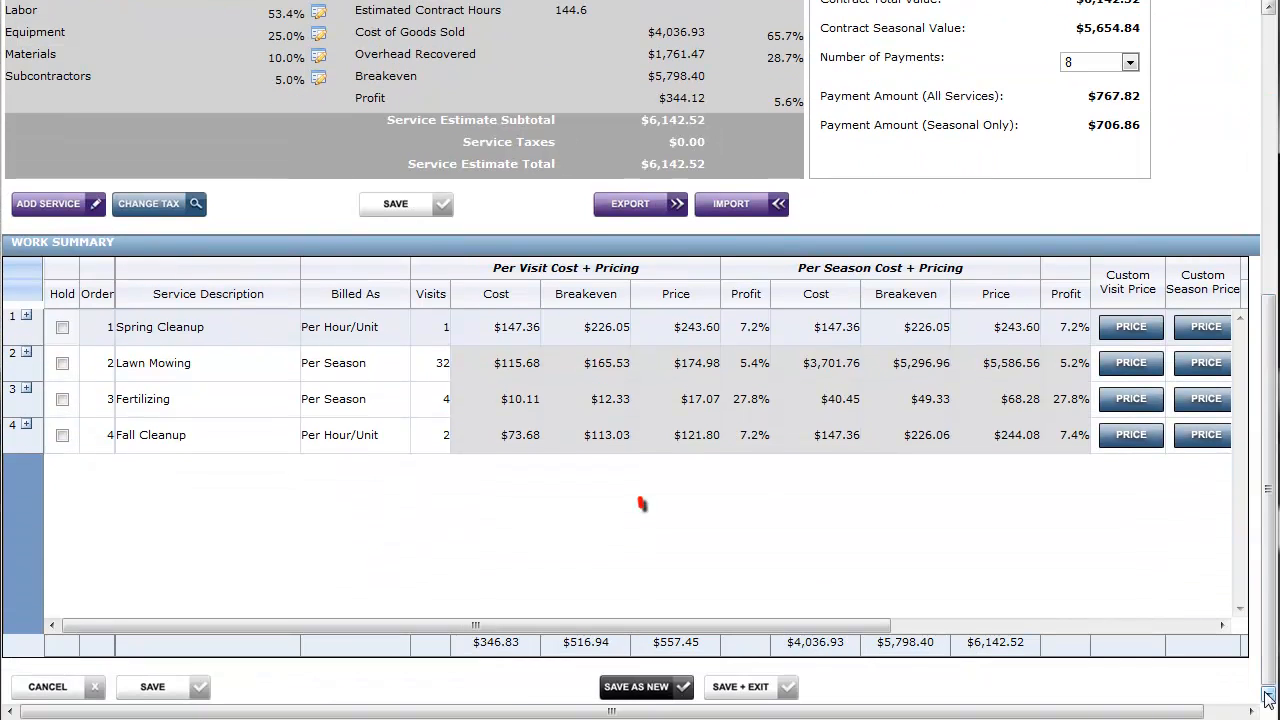
{"action": "left_click", "coordinate": [651, 689]}
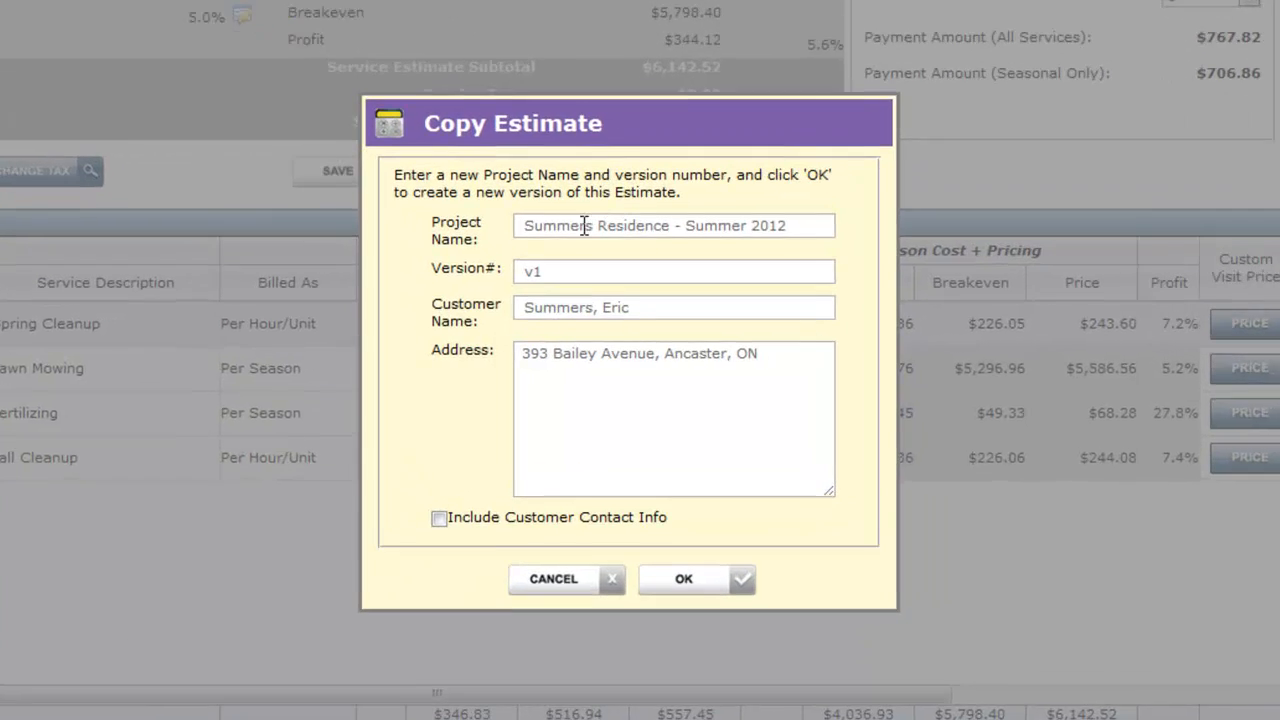
{"action": "left_click", "coordinate": [578, 226]}
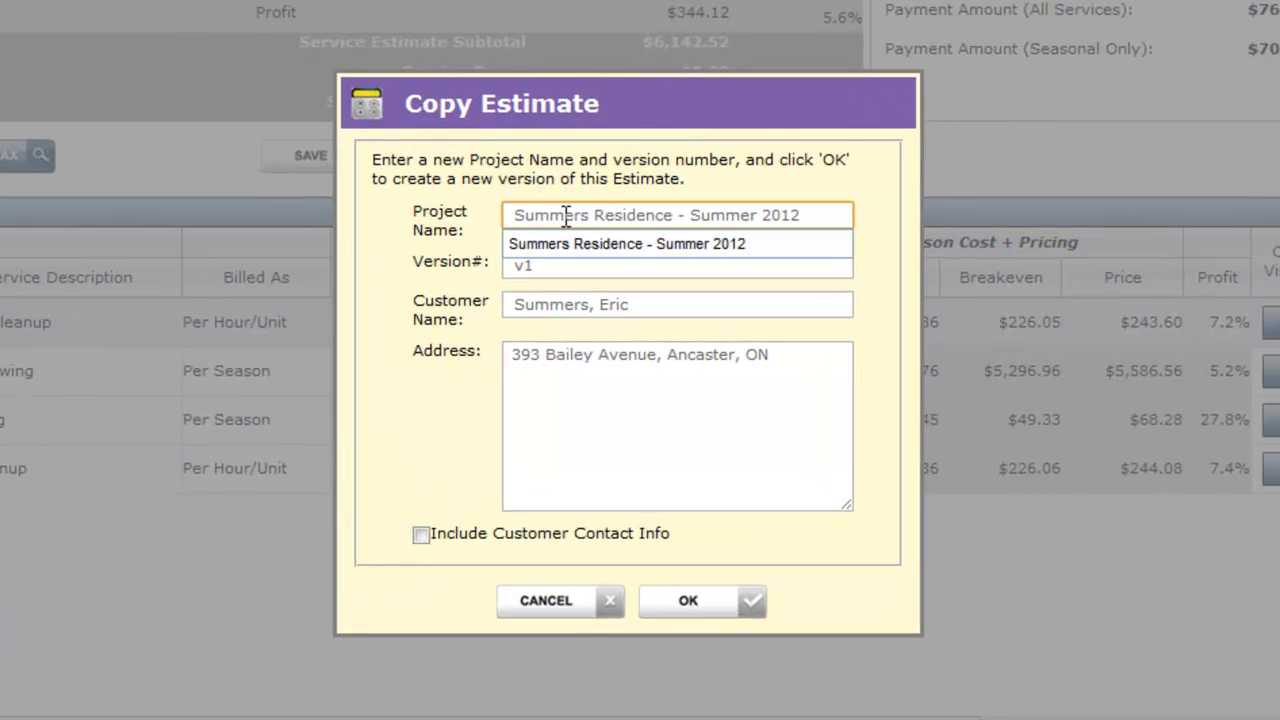
{"action": "left_click_drag", "start_coordinate": [590, 216], "coordinate": [394, 208]}
{"action": "type", "text": "Blackburn"}
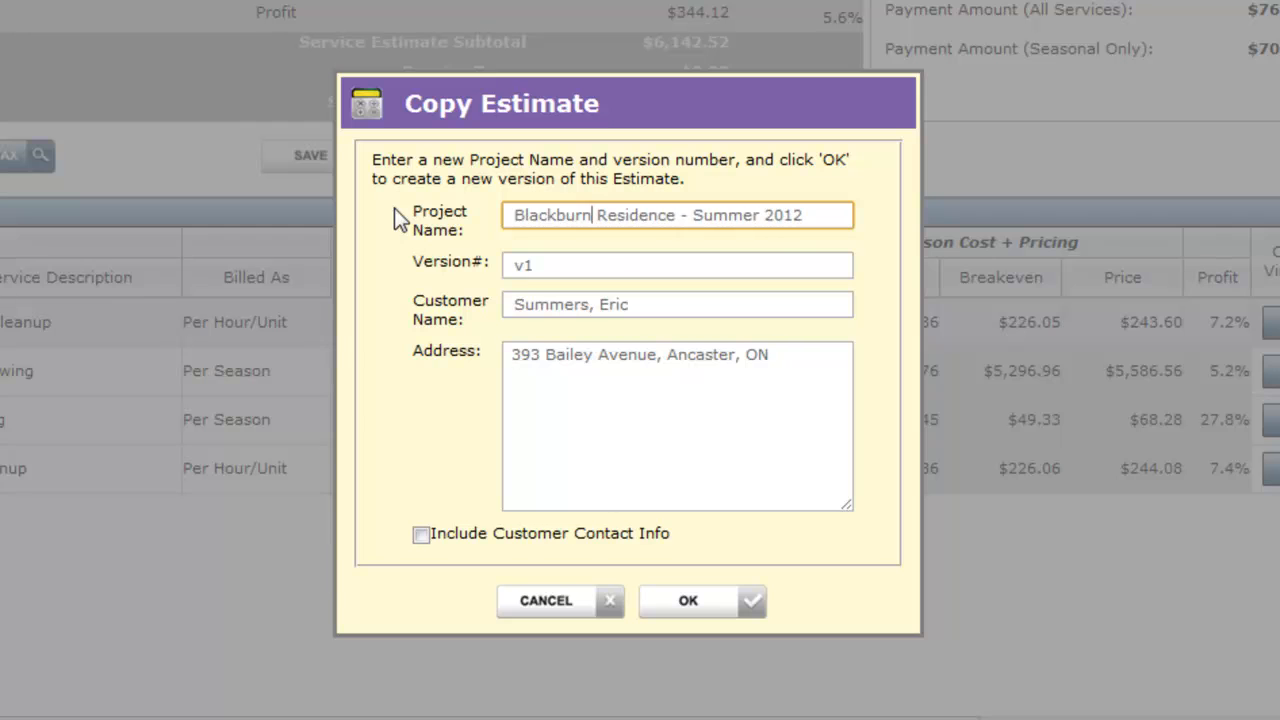
Enter the new customer's full name and street number for the copy, create the new estimate and check its services
{"action": "left_click_drag", "start_coordinate": [646, 304], "coordinate": [447, 315]}
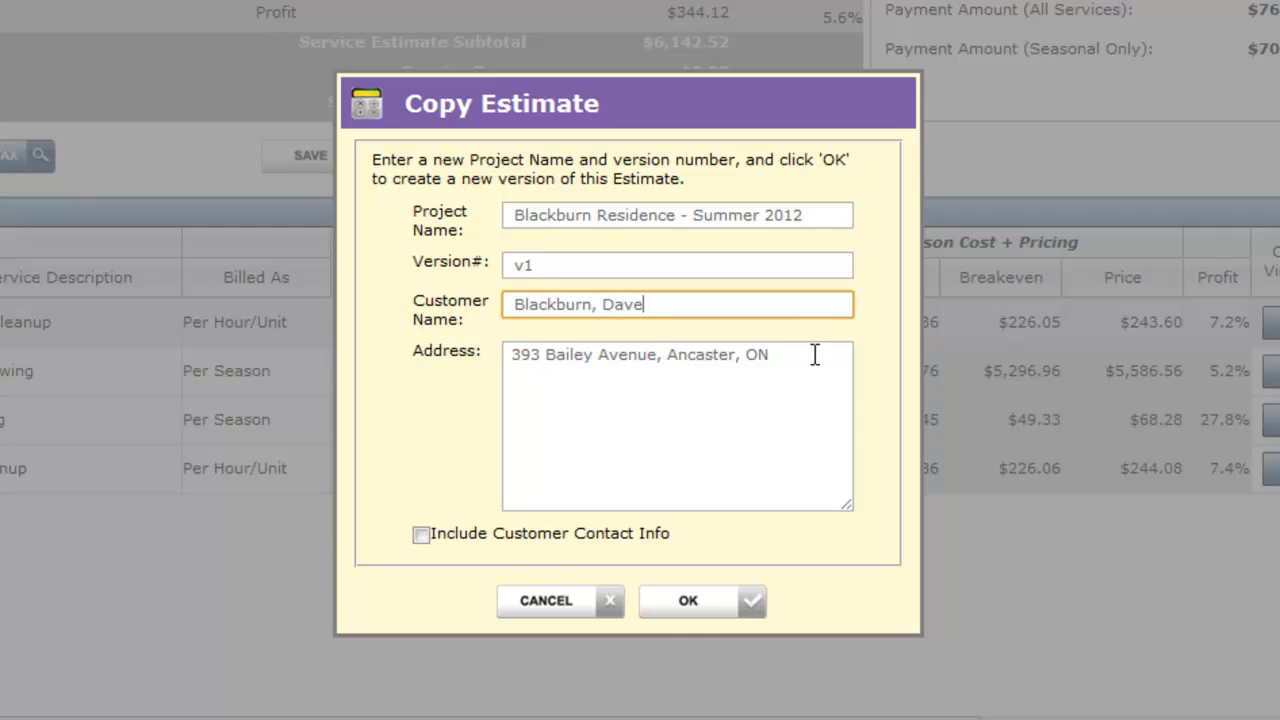
{"action": "double_click", "coordinate": [529, 357]}
{"action": "type", "text": "342"}
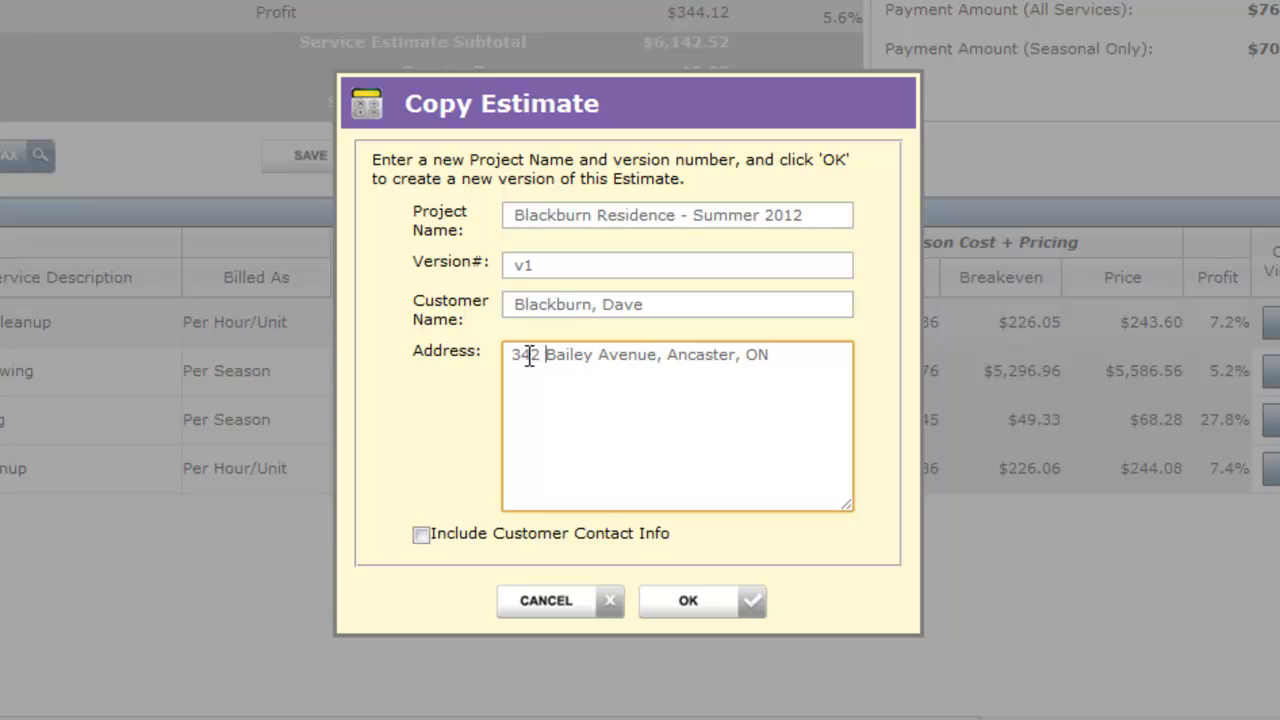
{"action": "left_click", "coordinate": [702, 600]}
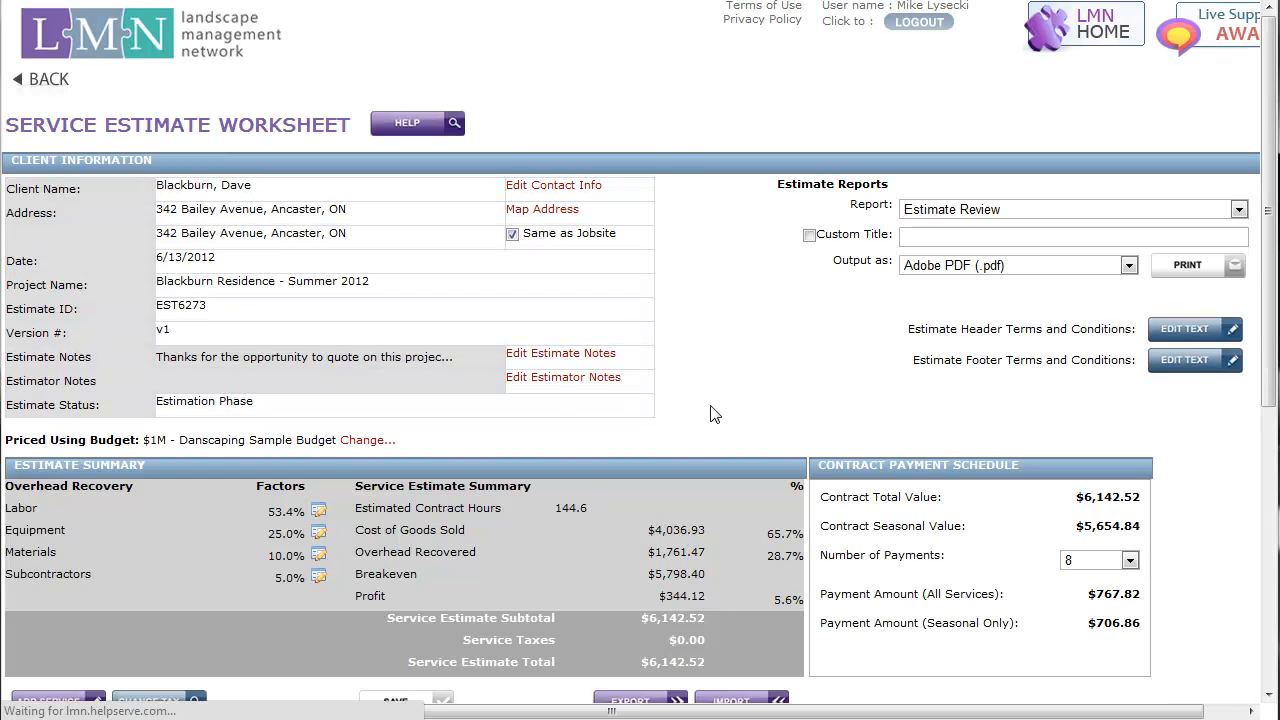
{"action": "scroll", "coordinate": [729, 364], "scroll_direction": "down", "scroll_amount": 5}
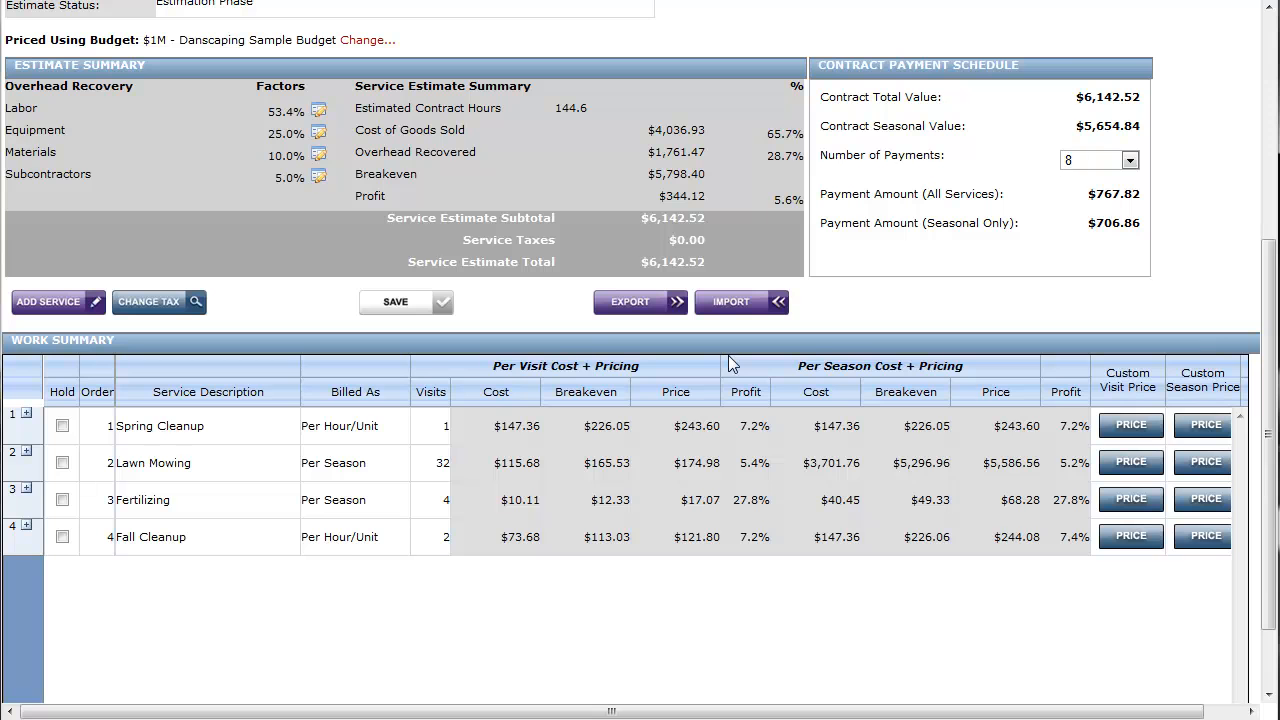
{"action": "scroll", "coordinate": [729, 357], "scroll_direction": "up", "scroll_amount": 5}
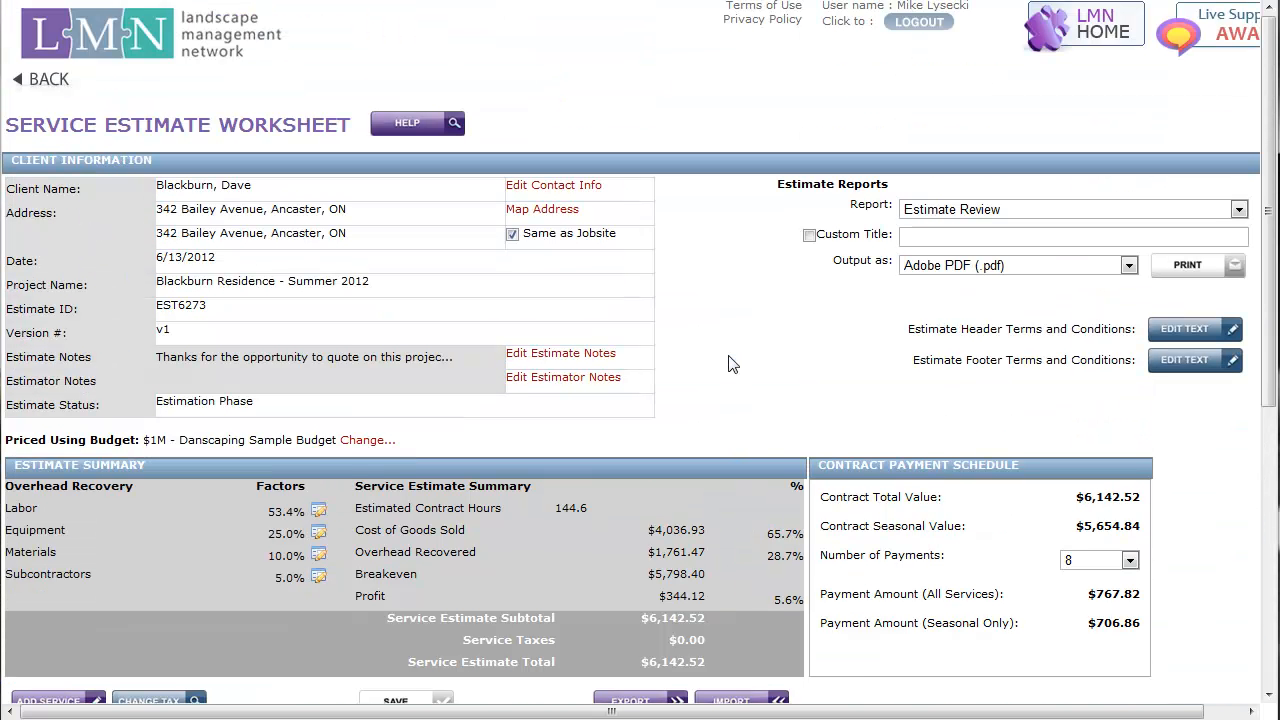